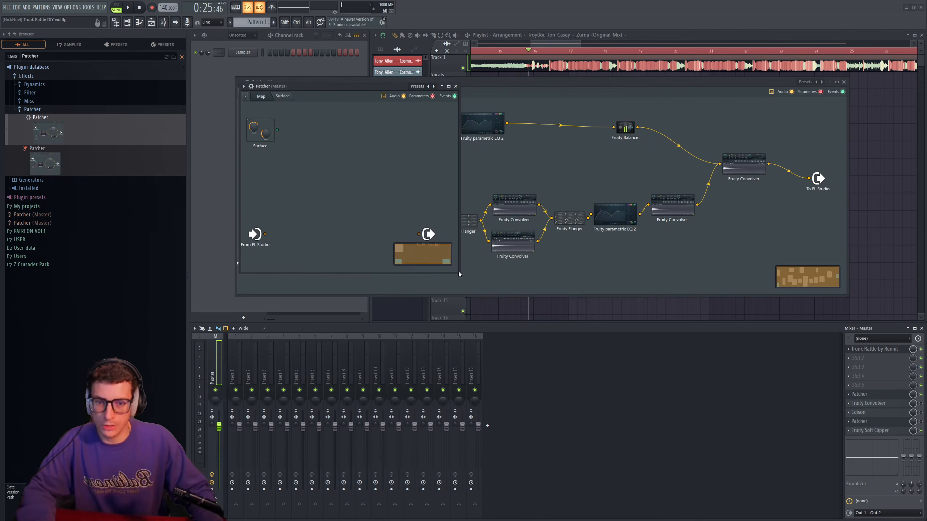
- Enlarge the new Patcher map and chain MTuner and Sytrus between the FL Studio input and output nodes
drag(459, 275, 651, 334)
drag(427, 241, 537, 228)
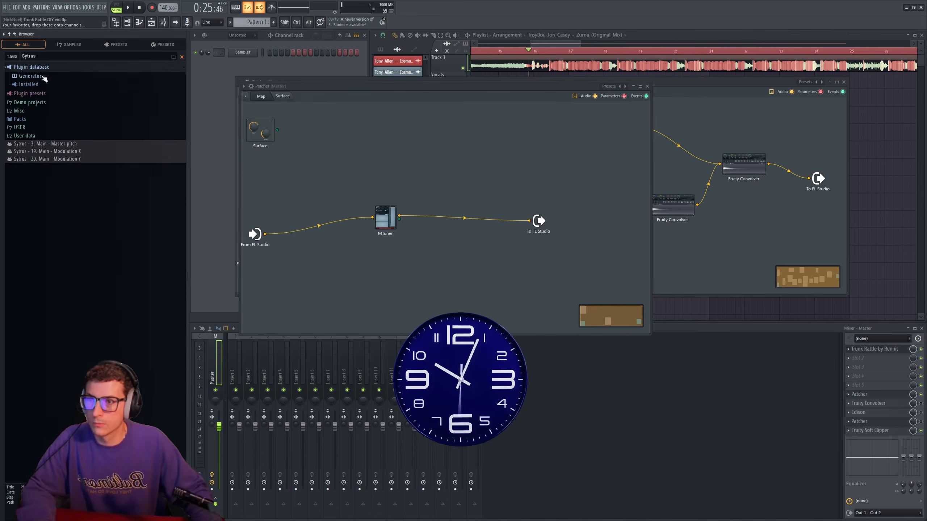
drag(355, 214, 445, 225)
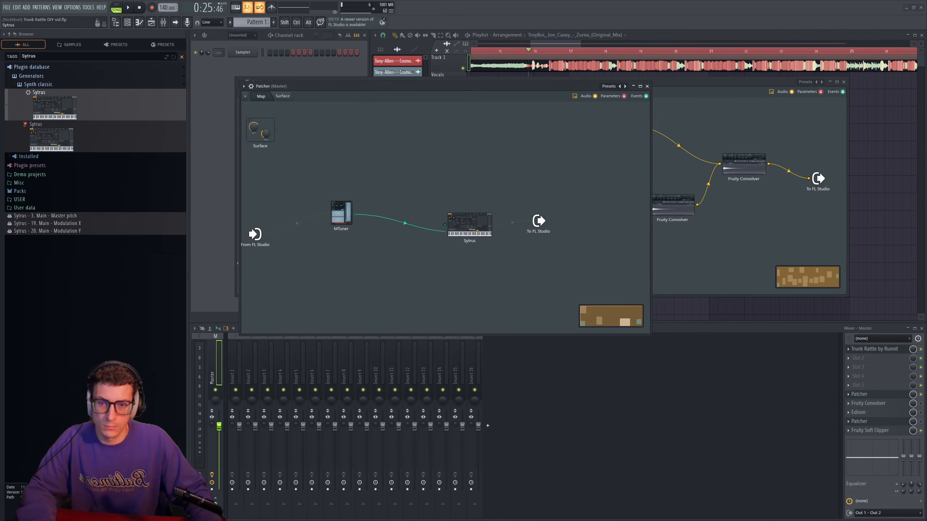
- Examine the MIDI input and output port settings in MTuner's plugin wrapper
double_click(339, 212)
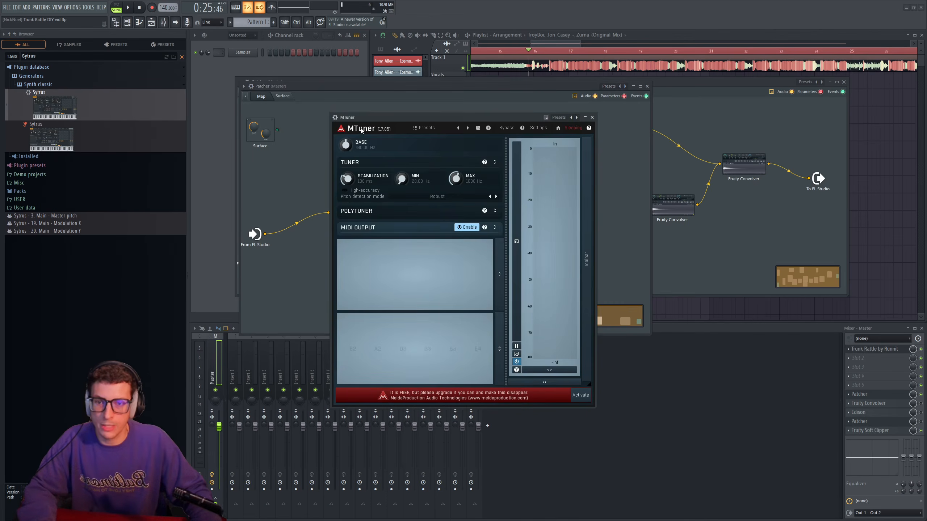
click(332, 119)
double_click(346, 227)
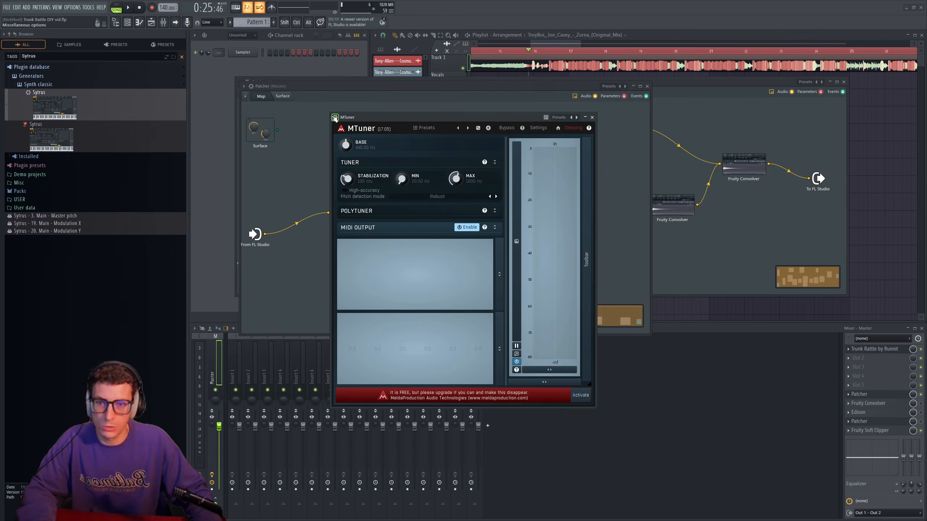
click(335, 118)
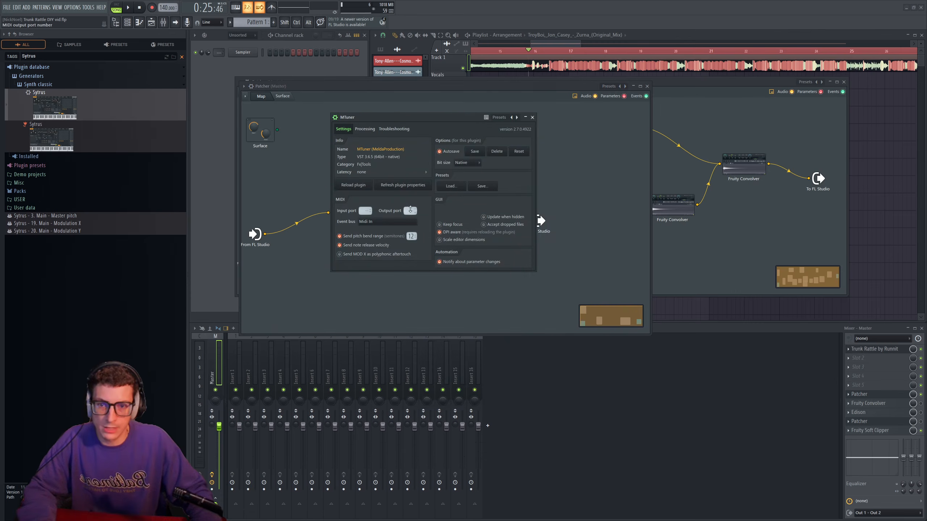
click(532, 117)
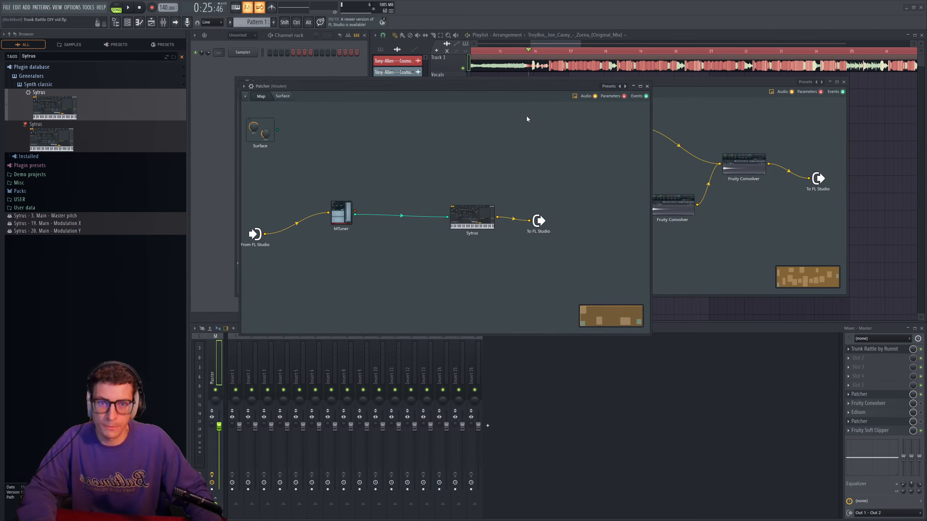
- Open Sytrus in the Patcher map and load its Default preset
click(478, 221)
click(580, 116)
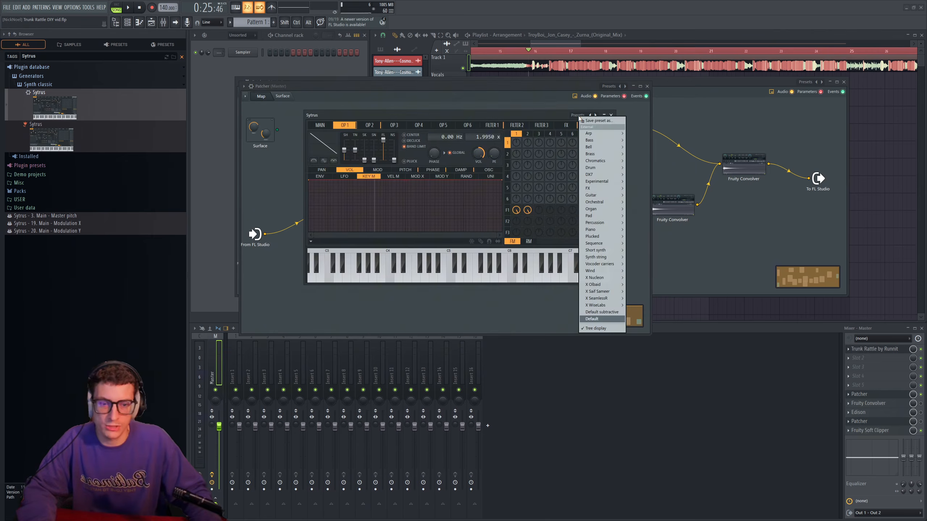
click(592, 318)
mouse_move(407, 119)
mouse_down()
mouse_move(462, 93)
mouse_move(409, 101)
mouse_up()
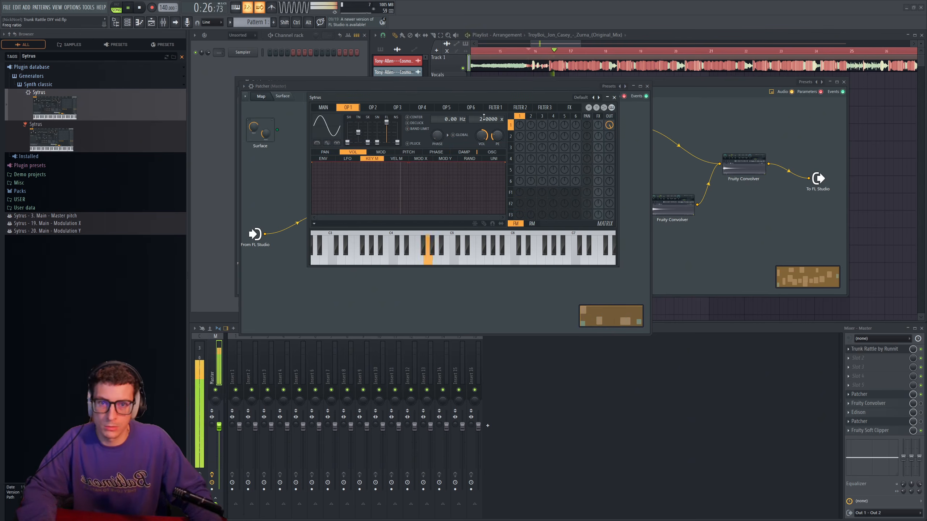
- Set Sytrus operator 1's frequency ratio to 1.0000 and audition the synth against the song
drag(479, 101, 585, 98)
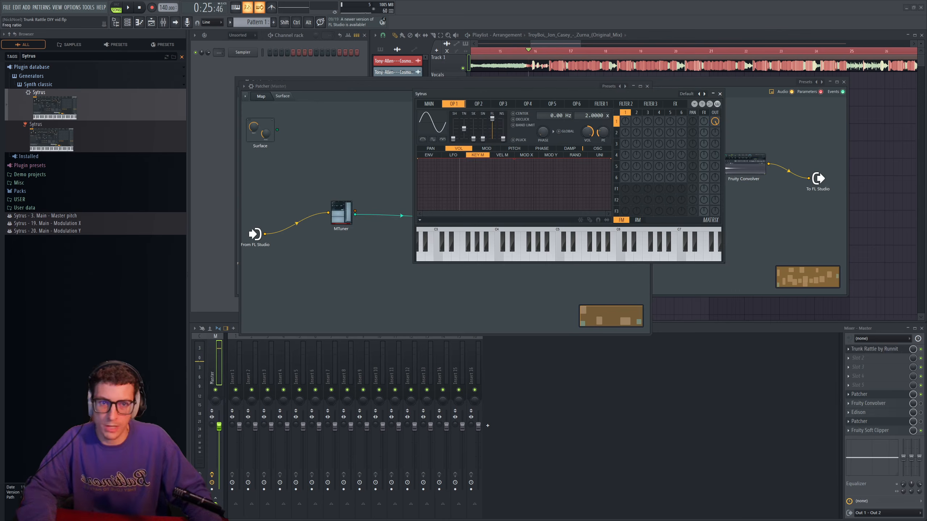
key(space)
drag(575, 91, 530, 88)
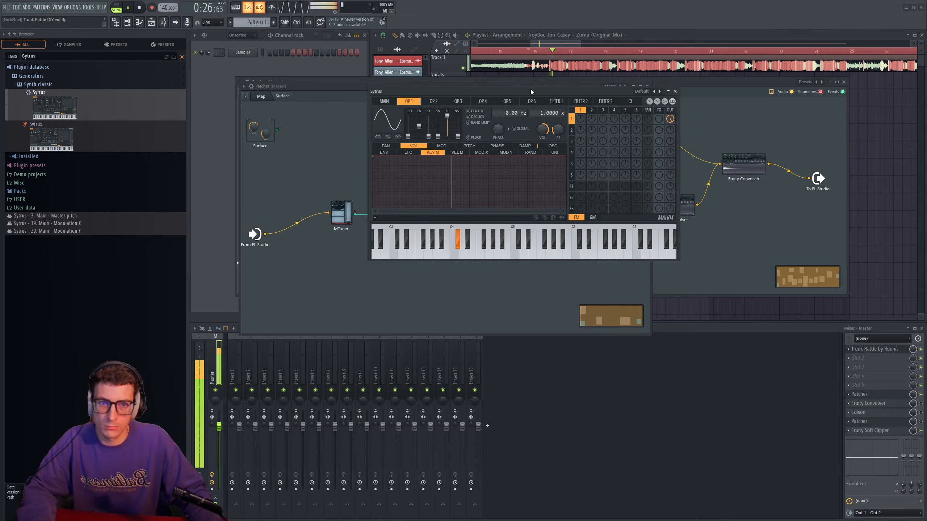
key(space)
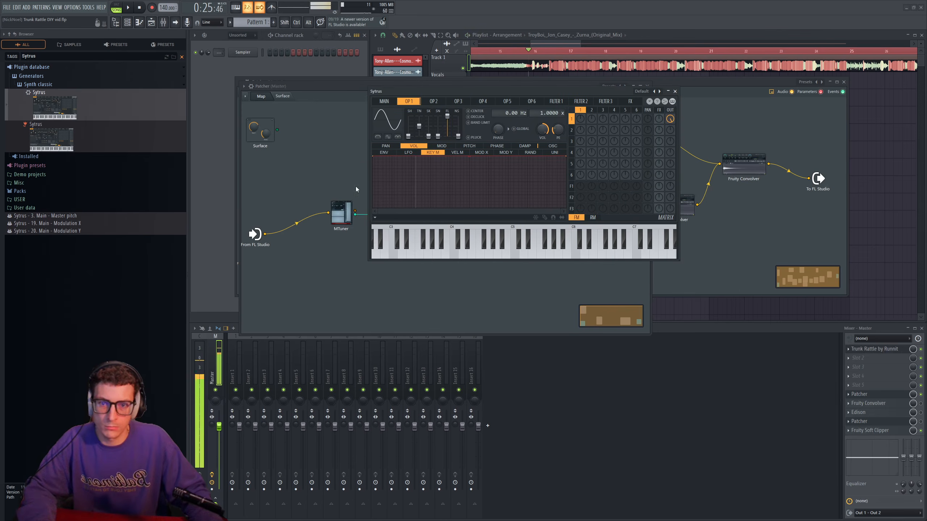
- Enable high-accuracy detection in MTuner and limit its range to about 28 Hz minimum and 265.5 Hz maximum
click(343, 219)
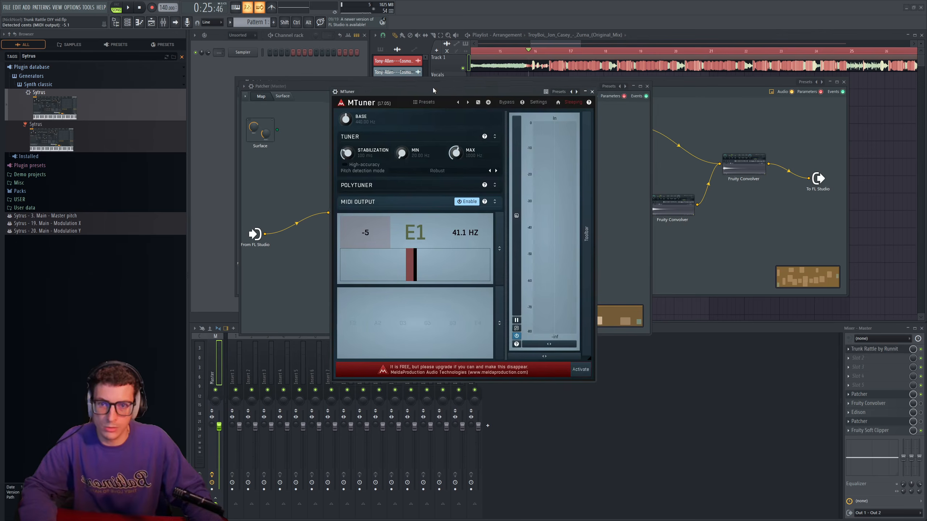
drag(438, 91, 420, 82)
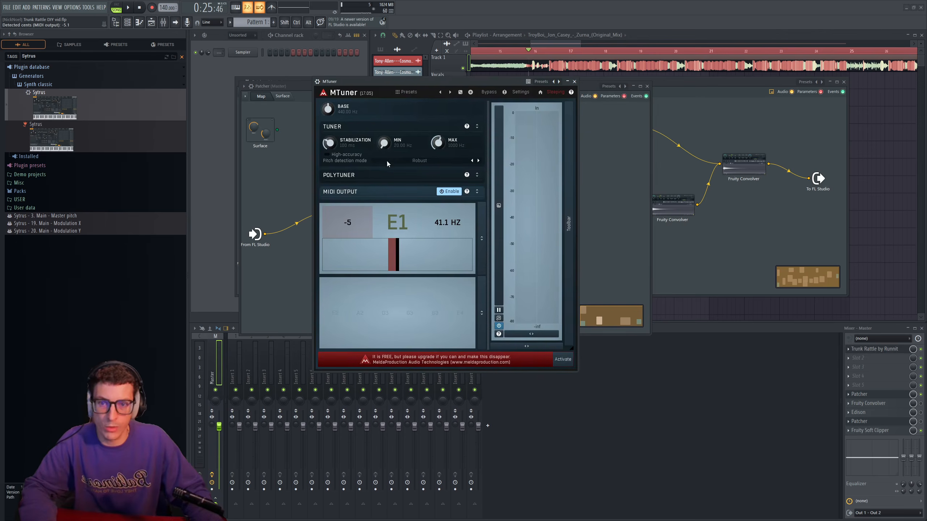
click(327, 155)
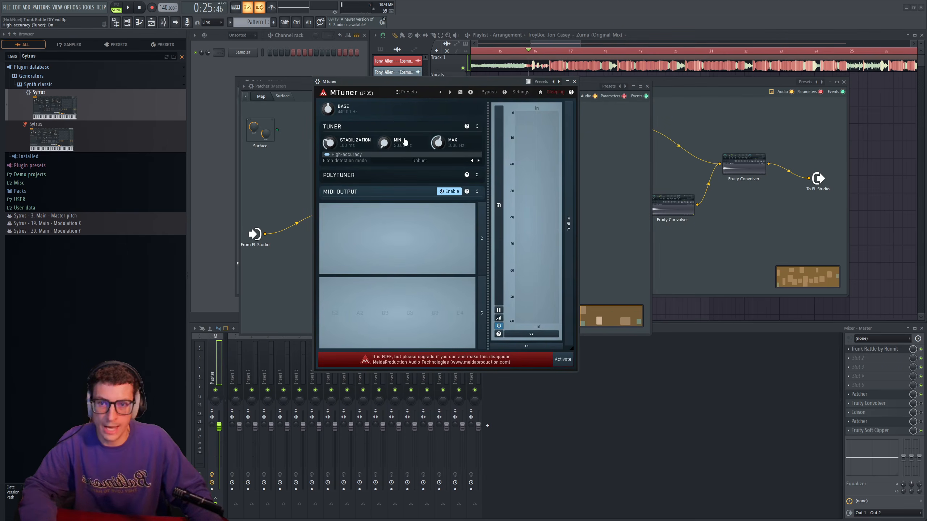
drag(383, 142, 424, 143)
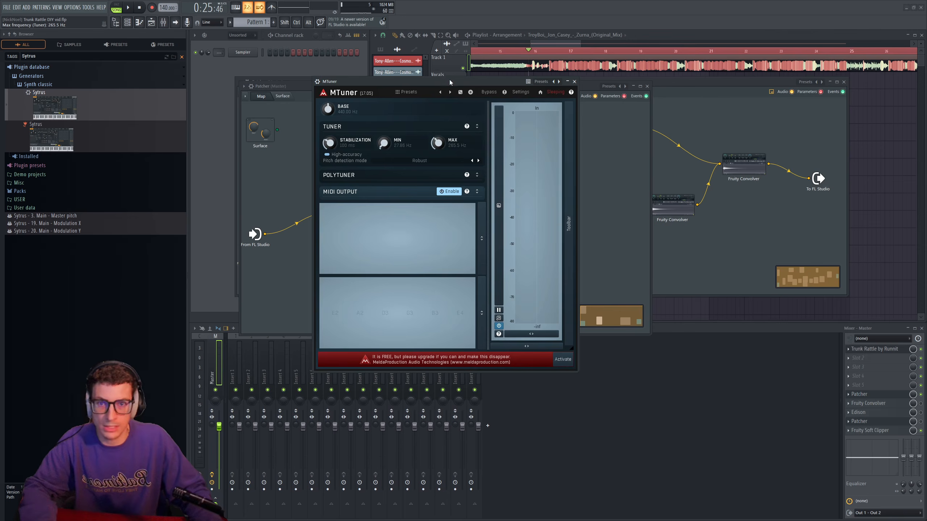
- Reveal MTuner's MIDI output options, adjust the Threshold On level, and reposition the Sytrus node in the Patcher map
drag(450, 82, 434, 79)
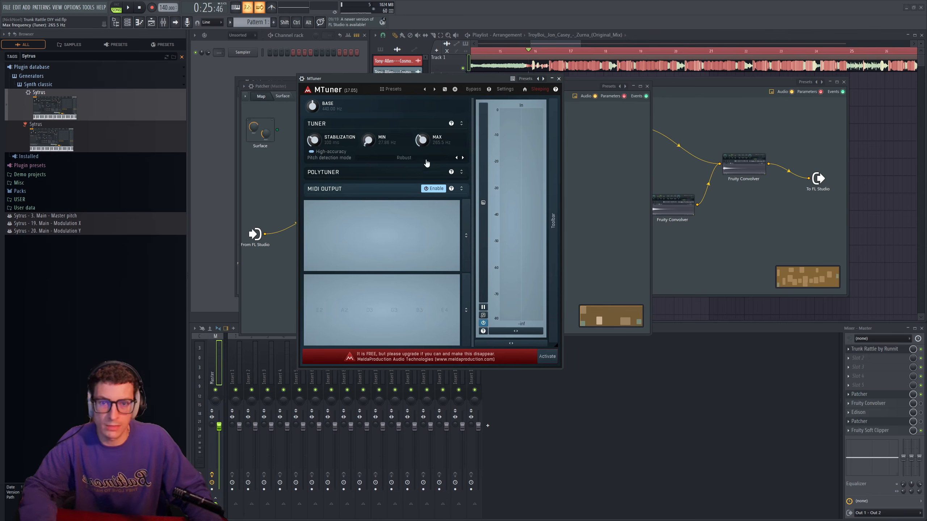
click(462, 188)
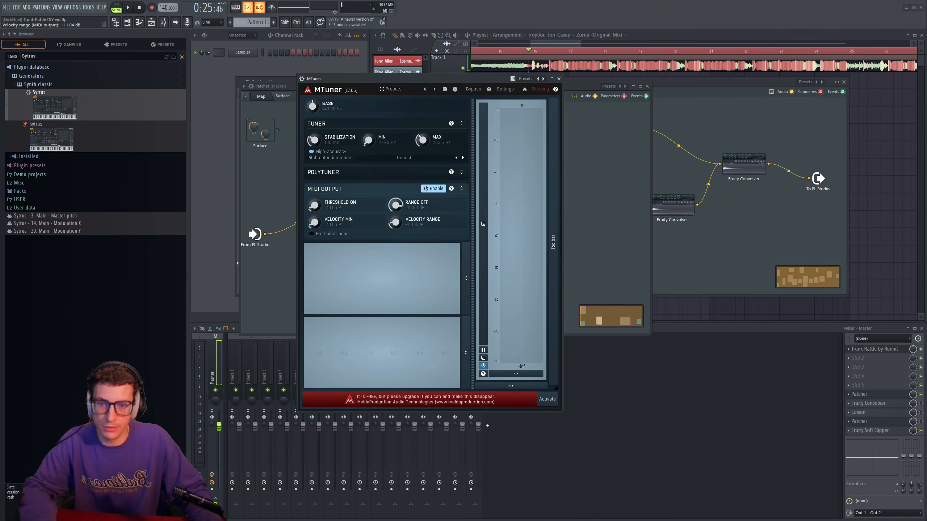
drag(314, 205, 314, 198)
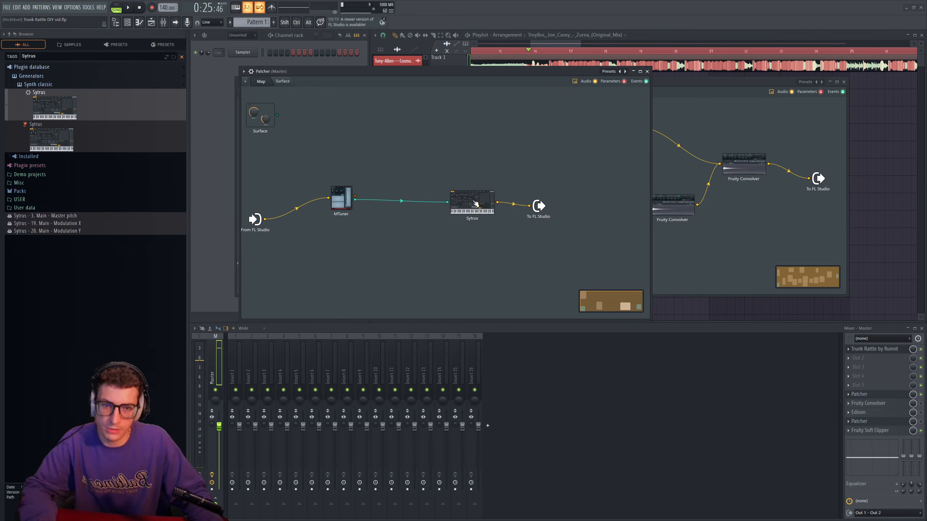
drag(475, 203, 467, 194)
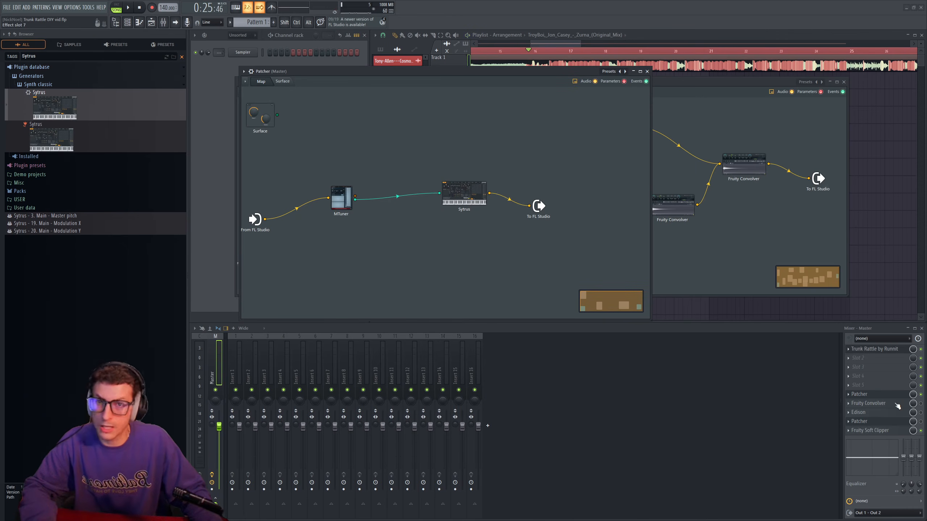
- Enable the Fruity Convolver and Edison slots on the master channel and open both plugins
click(897, 404)
drag(234, 92, 285, 109)
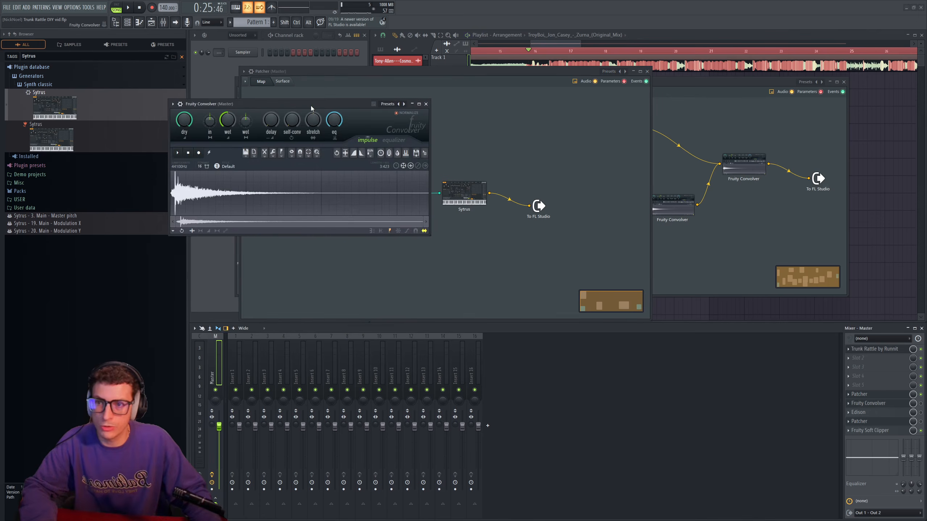
click(921, 404)
click(921, 412)
click(888, 405)
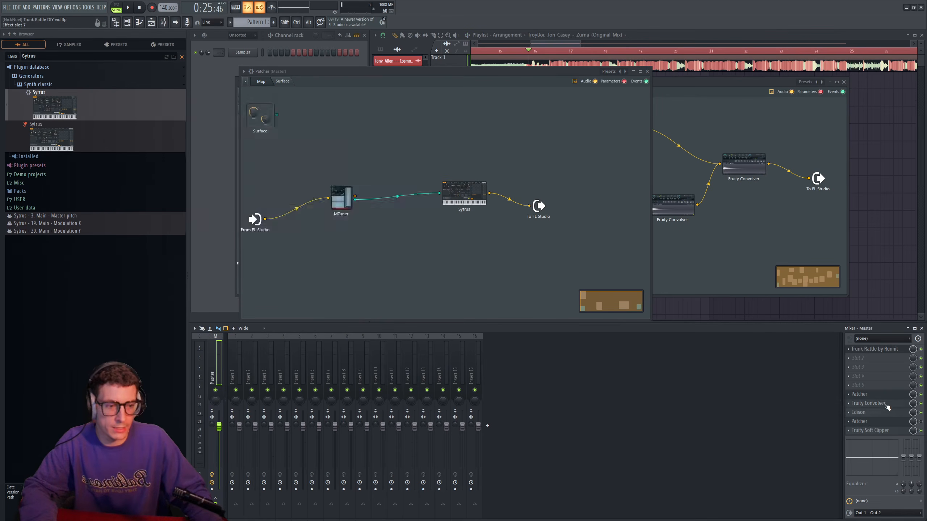
click(888, 404)
click(887, 415)
- Delete all audio held in Edison and arrange its window beside Fruity Convolver
drag(410, 265, 526, 231)
key(ctrl+a)
key(Delete)
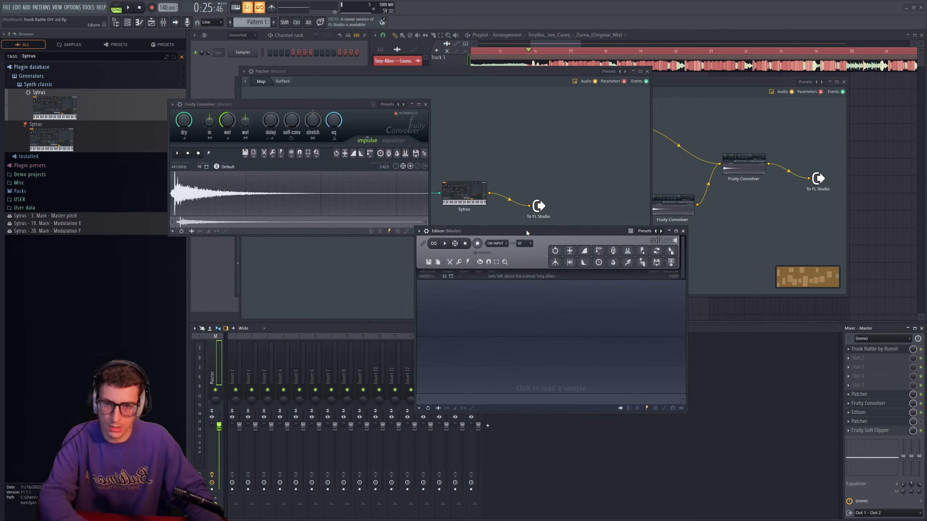
drag(268, 104, 246, 105)
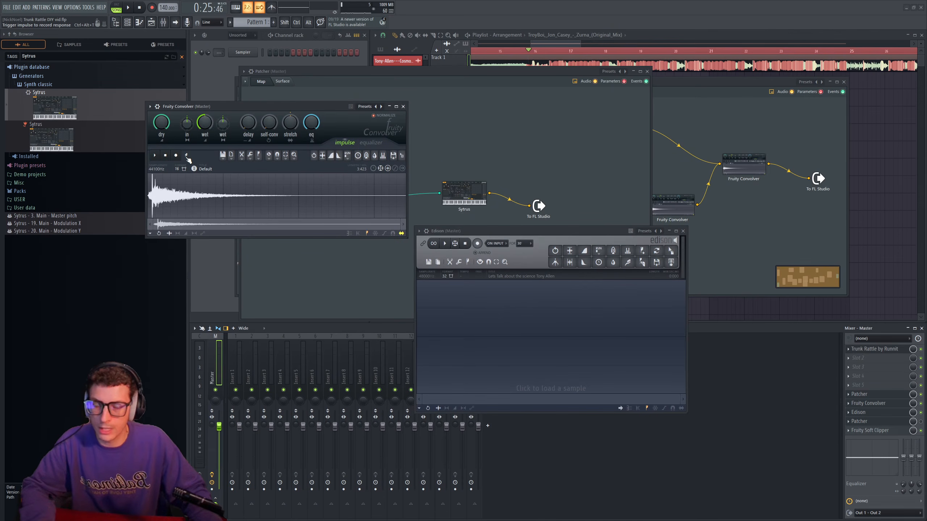
- Record Fruity Convolver's triggered test impulses into Edison
click(187, 156)
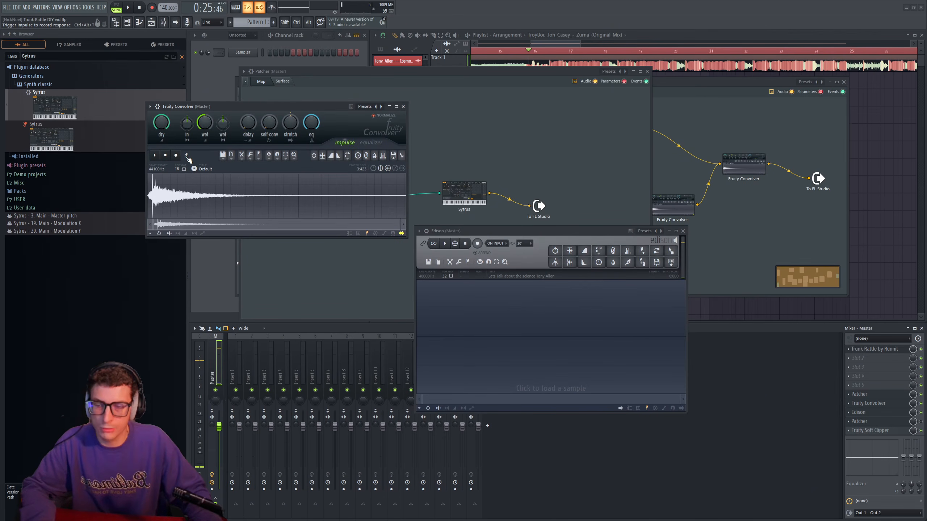
drag(570, 230, 574, 209)
click(481, 224)
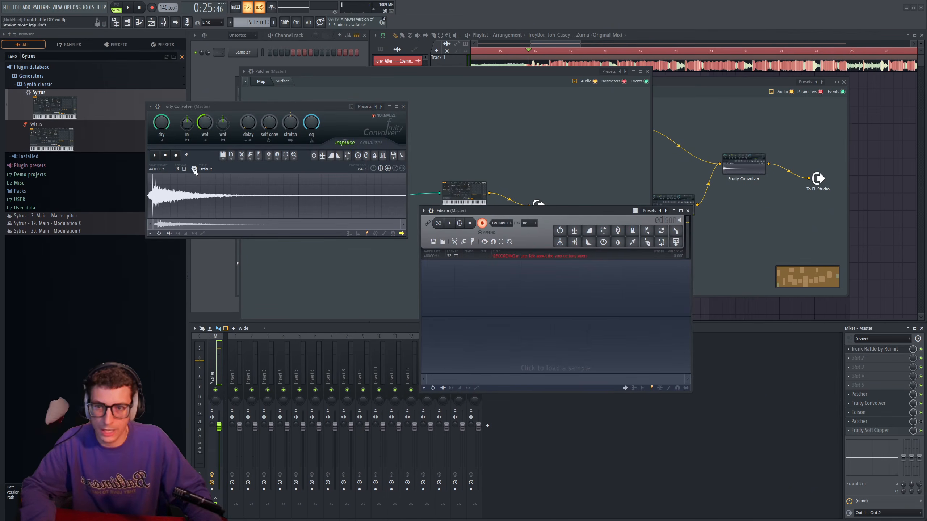
click(186, 156)
click(186, 156)
click(481, 223)
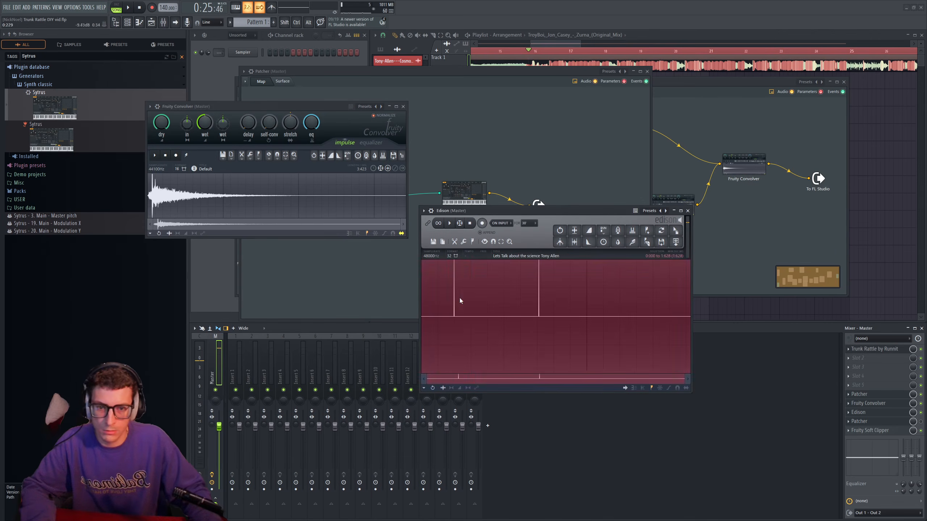
- Trim the Edison recording to a short region around the first impulse and close Fruity Convolver
drag(448, 305, 471, 304)
key(space)
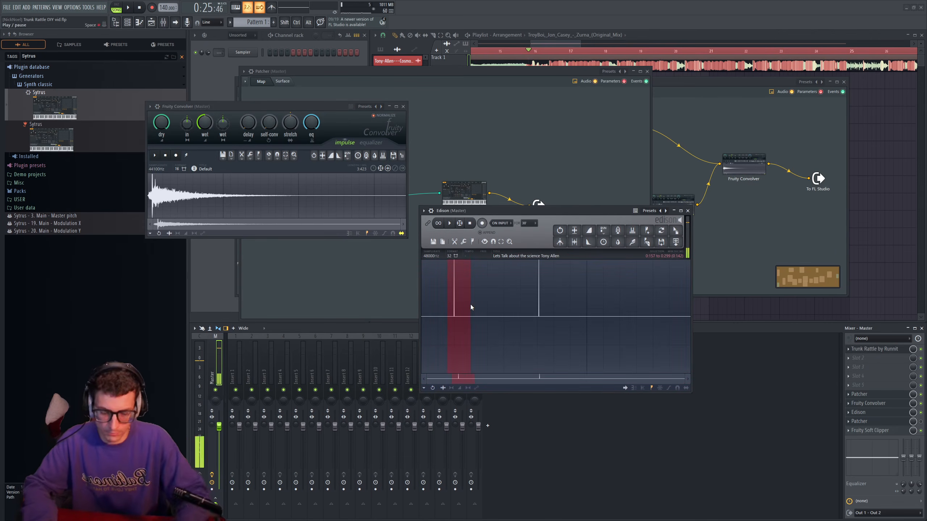
key(ctrl+Delete)
click(403, 106)
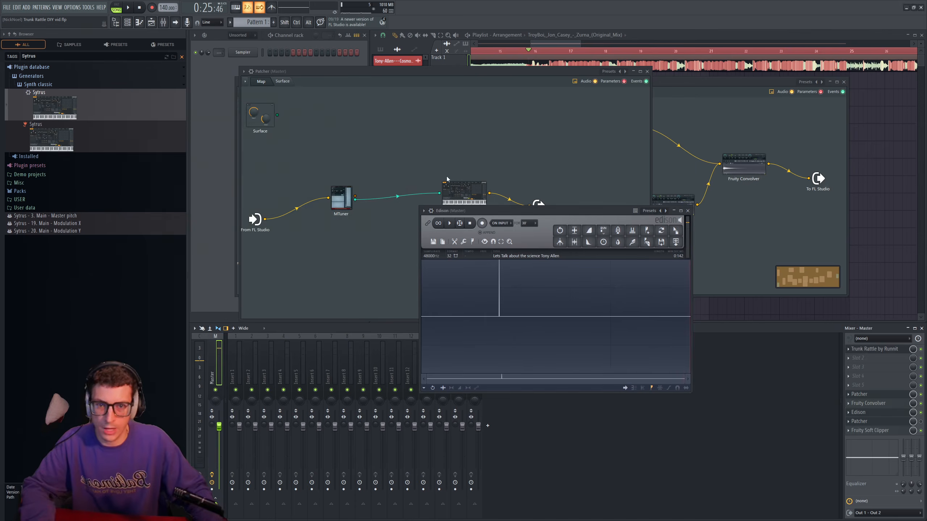
- Load the trimmed impulse from Edison into Sytrus as operator 1's oscillator waveform
double_click(457, 190)
drag(539, 88, 294, 88)
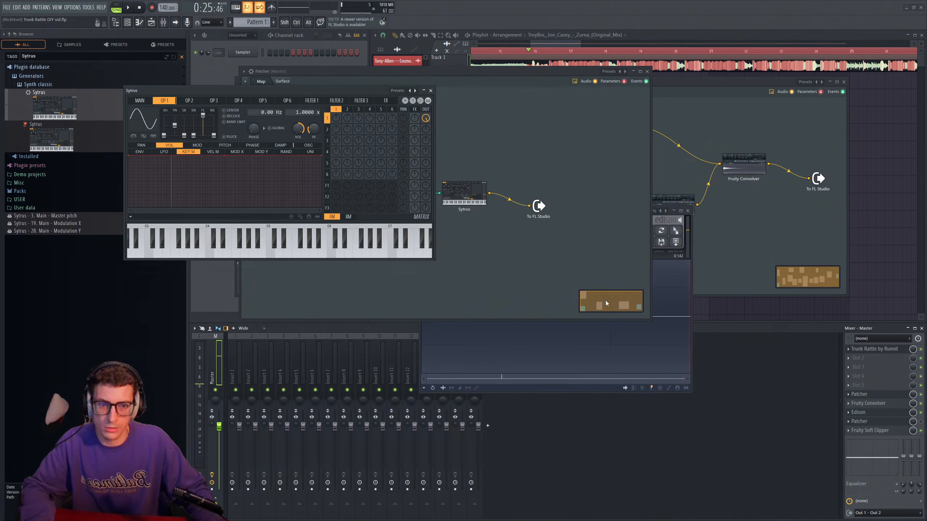
click(586, 338)
drag(676, 231, 149, 124)
drag(149, 124, 149, 124)
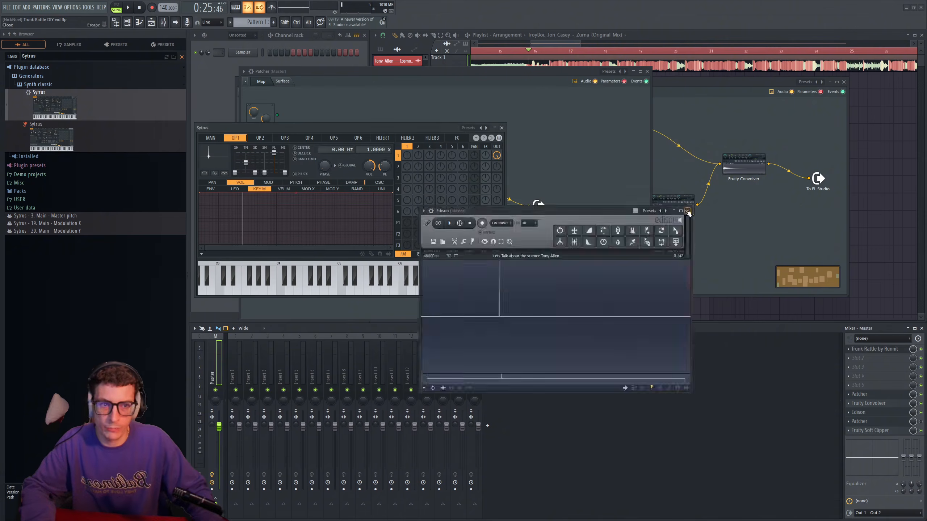
- Close Edison and the other Patcher, and audition the impulse-based Sytrus sound with the song
click(688, 212)
click(844, 82)
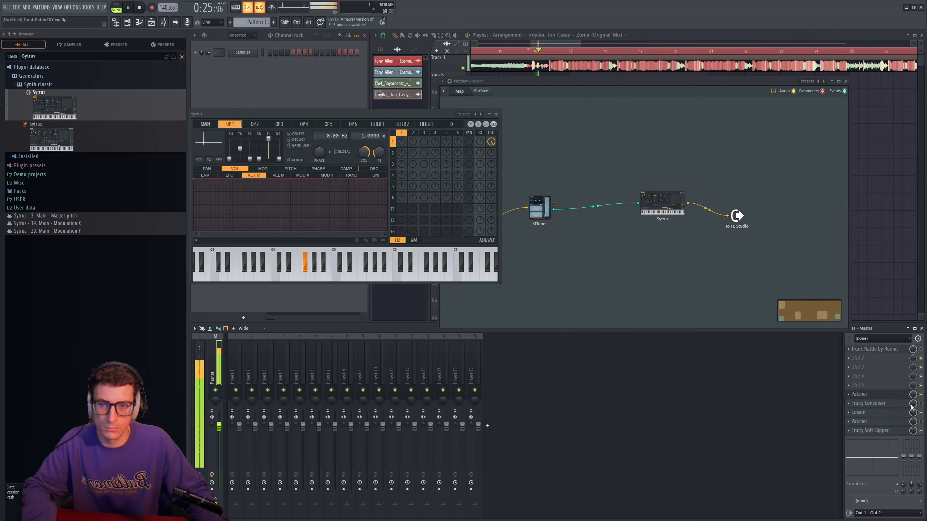
drag(396, 115, 414, 130)
key(space)
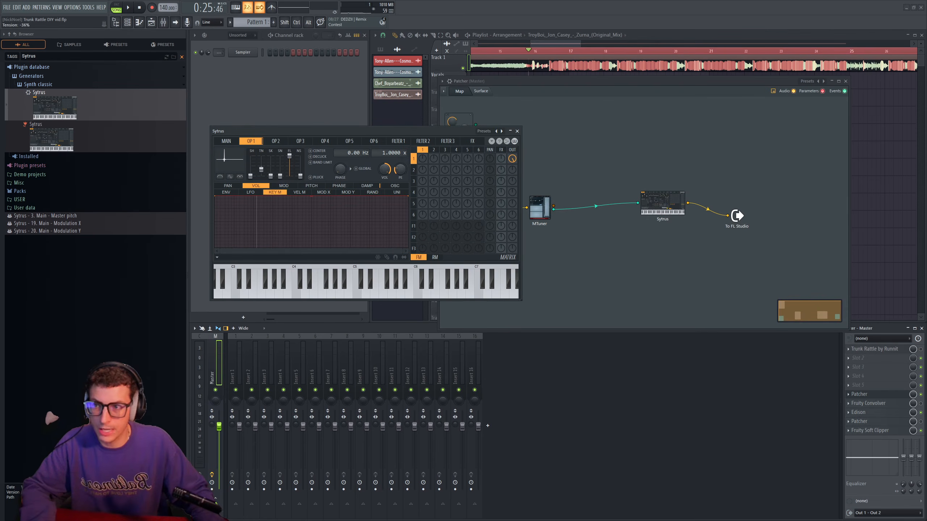
- Adjust the tension of Sytrus operator 1's waveform while auditioning the song's playback
key(space)
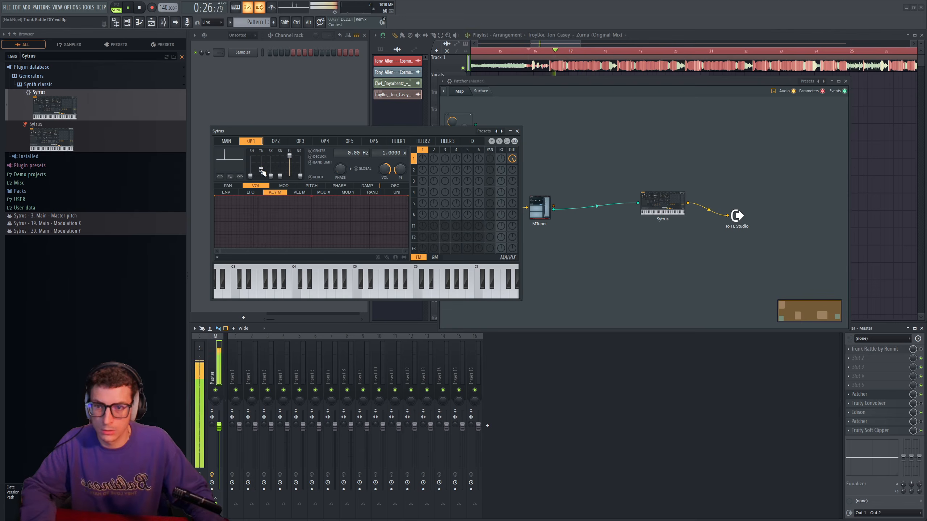
key(space)
drag(322, 131, 330, 119)
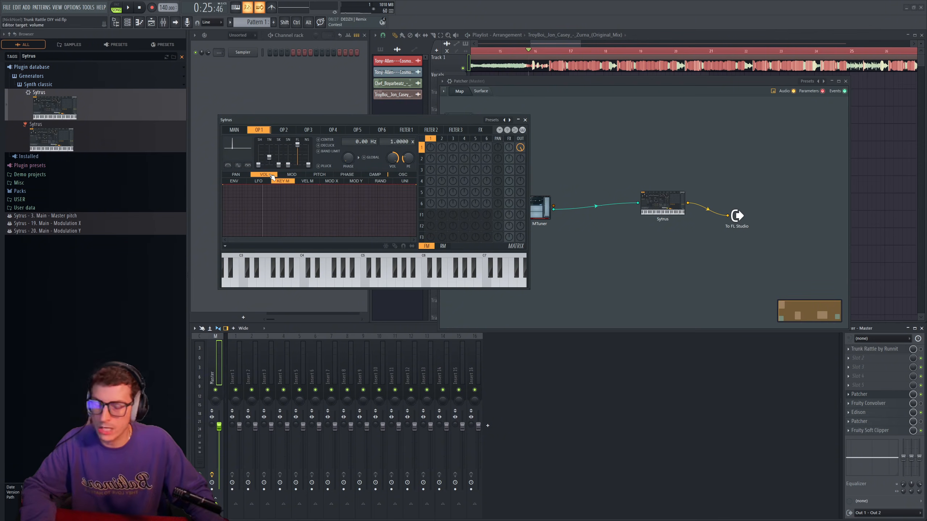
drag(336, 120, 367, 110)
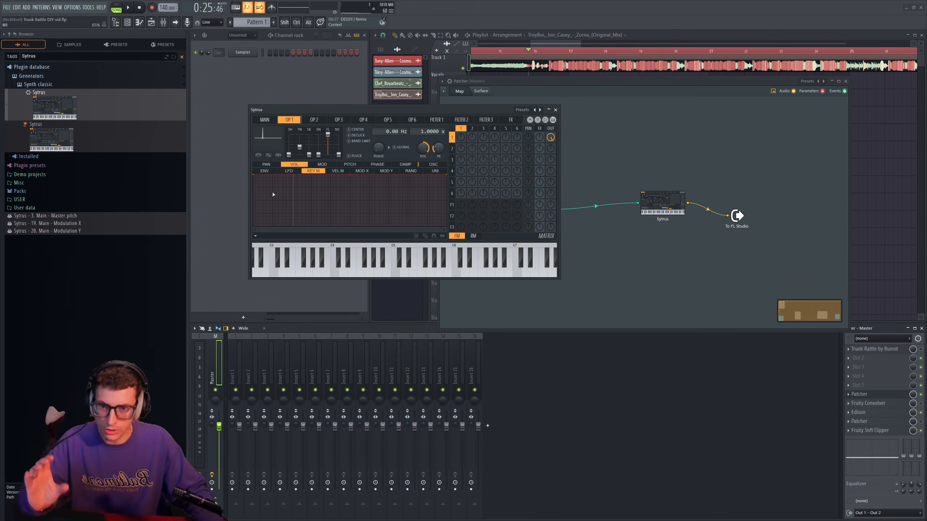
- Shape Sytrus operator 1's volume key mapping into a triangular peak over the low keys, falling to zero on both sides
drag(293, 179, 292, 174)
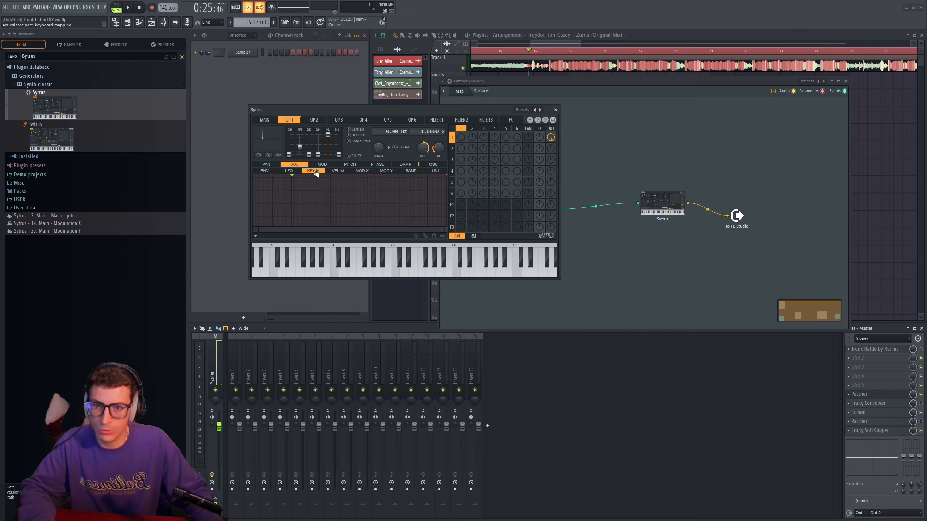
drag(446, 177, 349, 228)
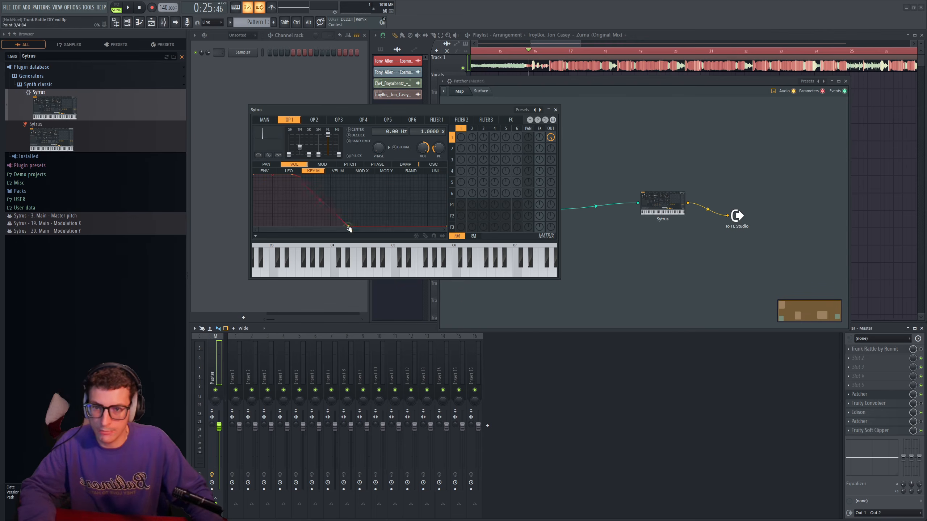
drag(260, 215, 236, 284)
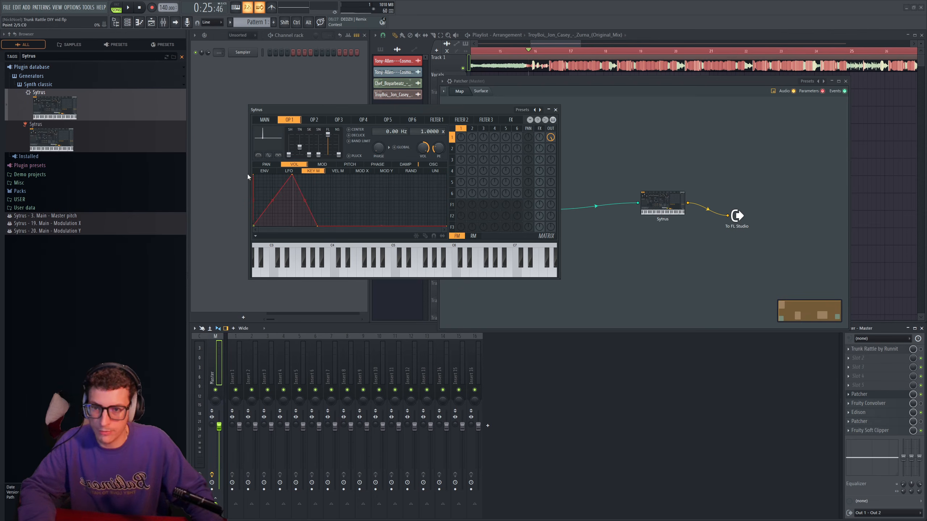
drag(386, 110, 395, 102)
- Narrow the key-mapping peak with extra points and a curved upper falloff while auditioning the song, and close Sytrus
key(space)
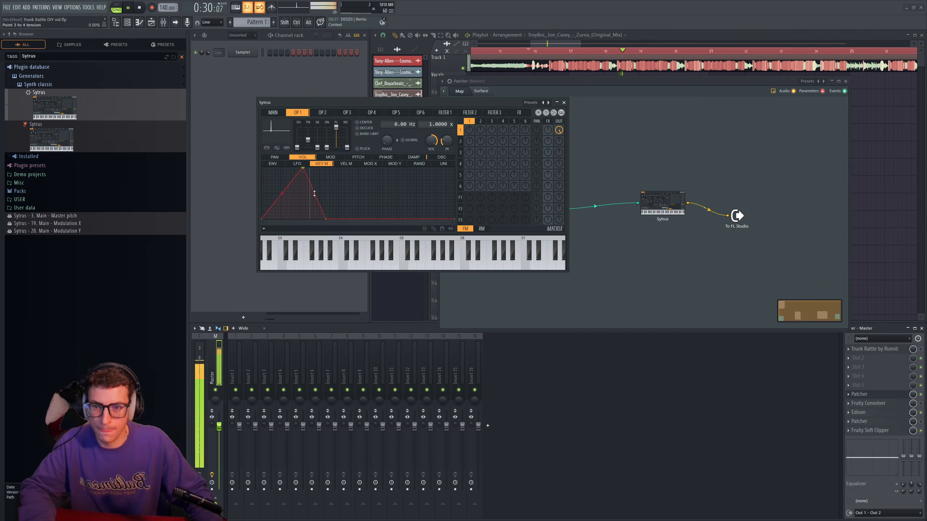
drag(315, 192, 314, 209)
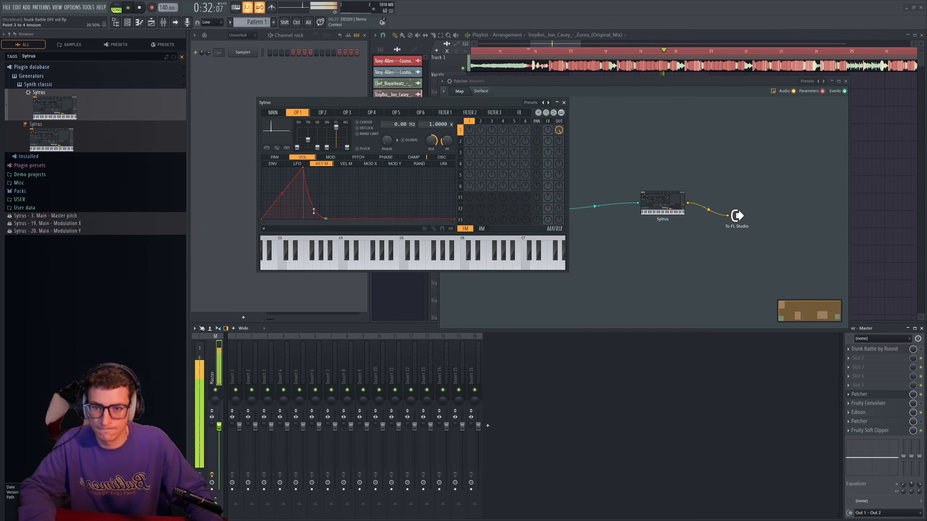
right_click(292, 168)
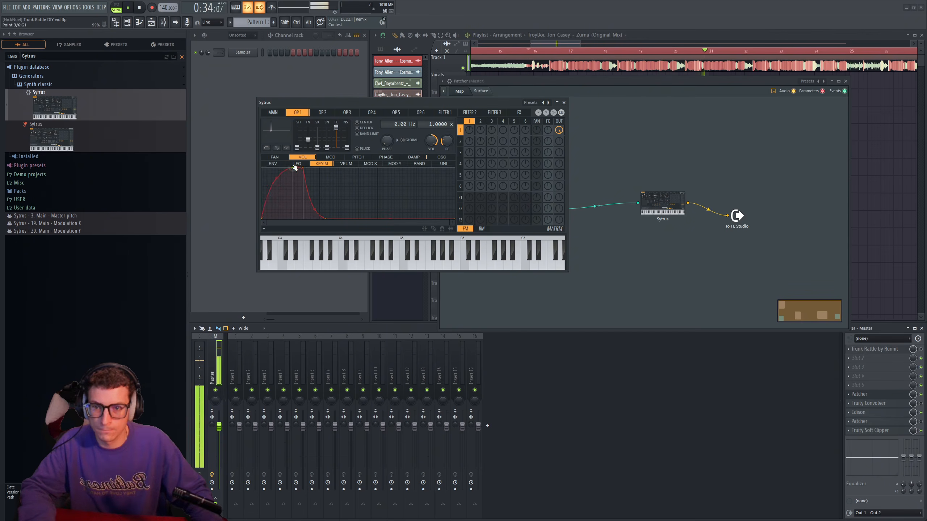
right_click(282, 219)
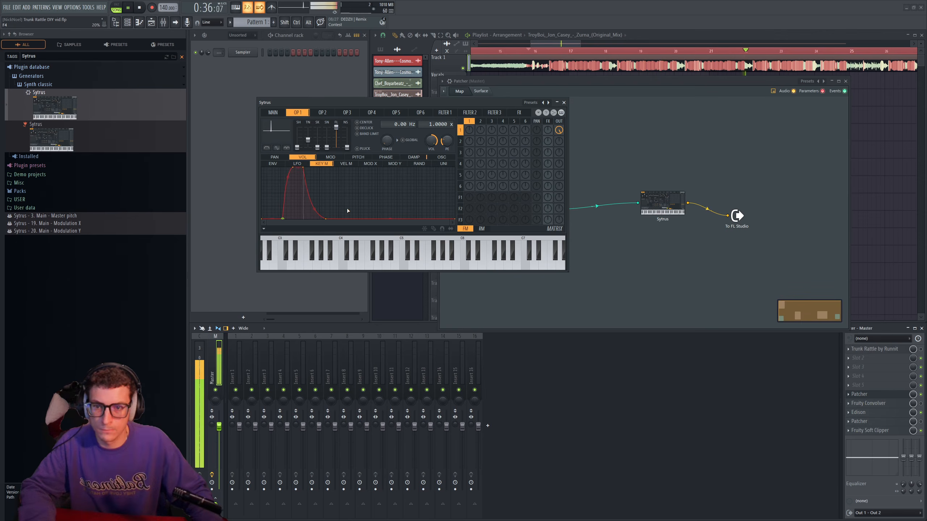
drag(288, 178, 288, 197)
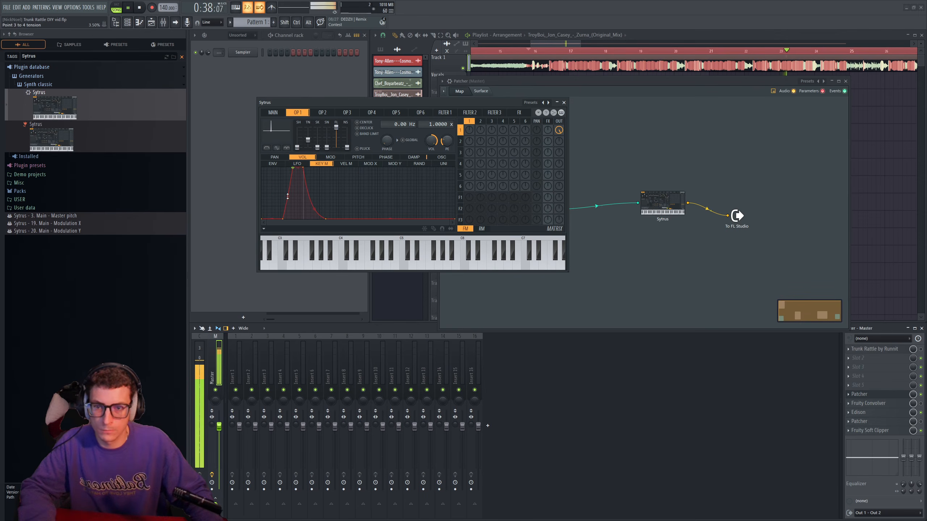
drag(401, 102, 407, 102)
key(space)
click(570, 102)
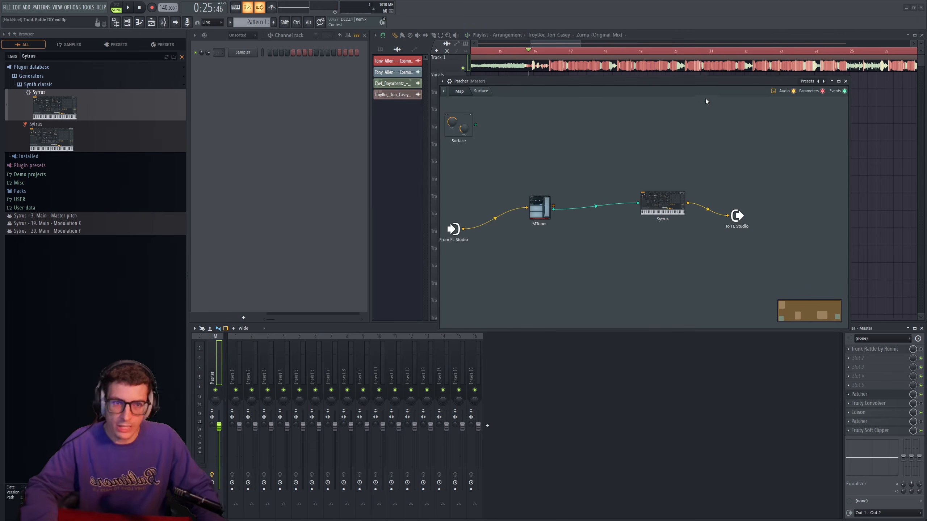
- Make room before the Patcher output and insert Fruity Flanger into the audio path after Sytrus
drag(702, 81, 482, 90)
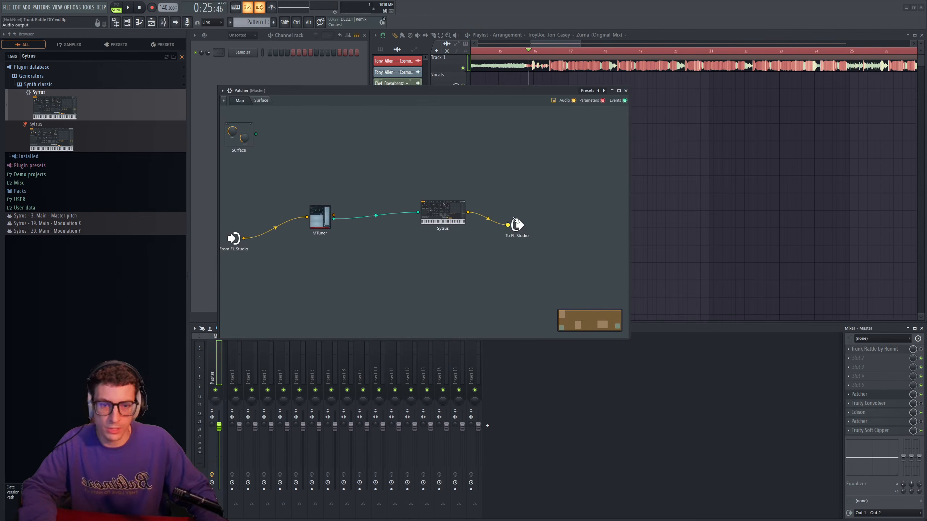
drag(517, 225, 608, 216)
double_click(54, 53)
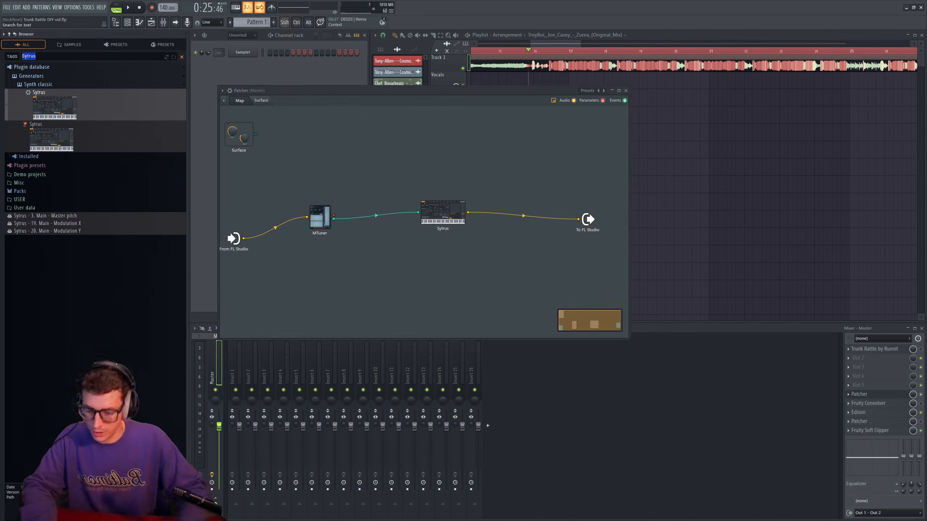
text(Flanger)
click(33, 68)
drag(51, 101, 530, 221)
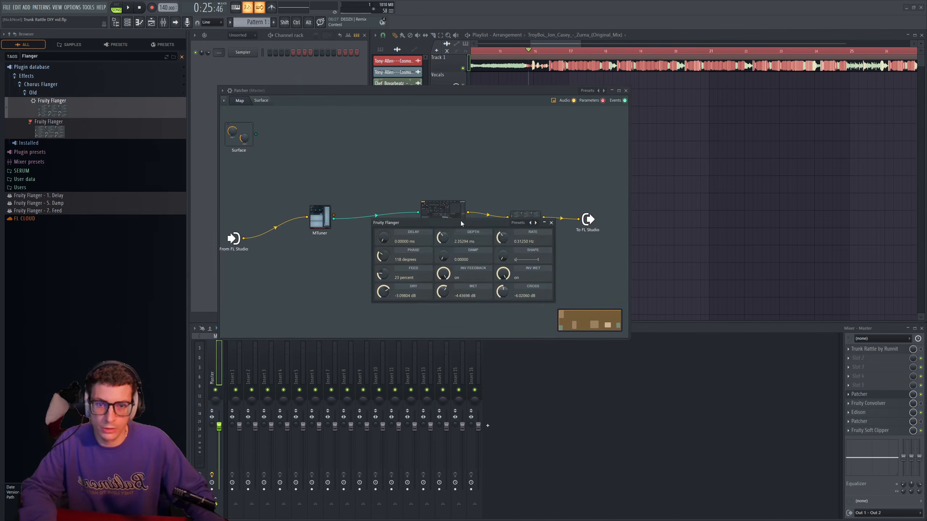
- Set Fruity Flanger's damp to about 0.75 and feed to 69 percent while auditioning the song
drag(460, 223, 436, 146)
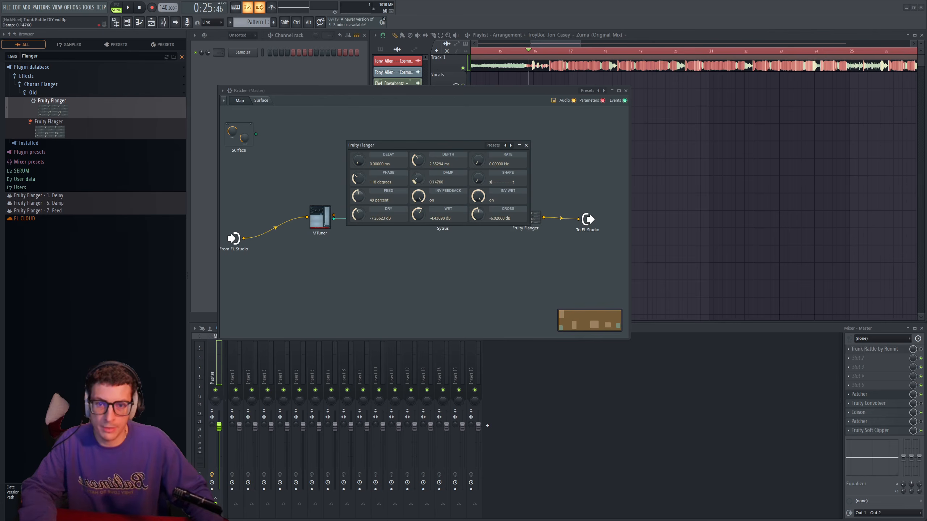
key(space)
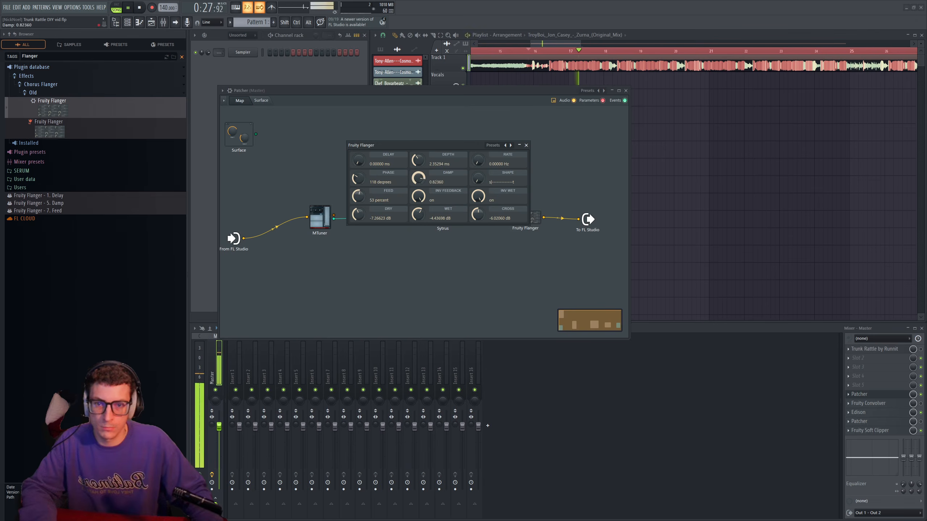
drag(359, 197, 359, 185)
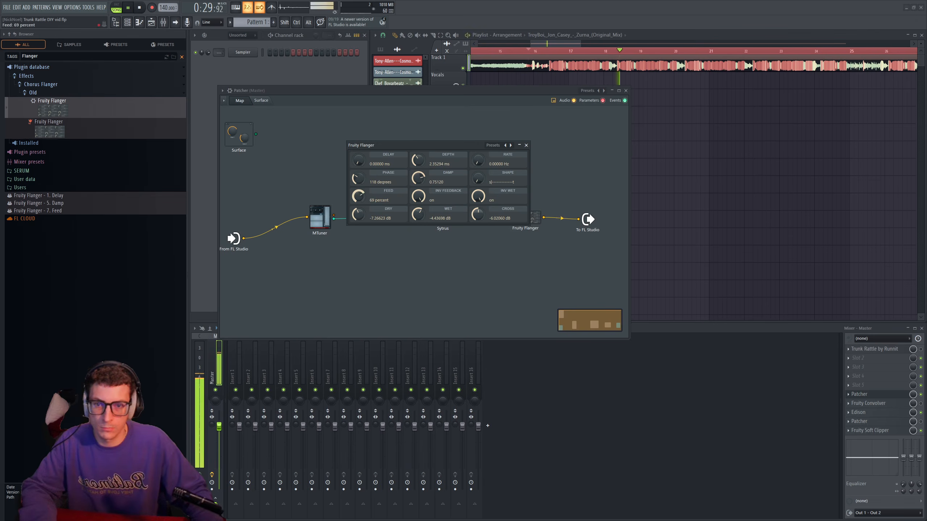
key(space)
- Increase Fruity Flanger's delay and set its depth to about 3.46 ms while auditioning the song
drag(421, 147, 392, 260)
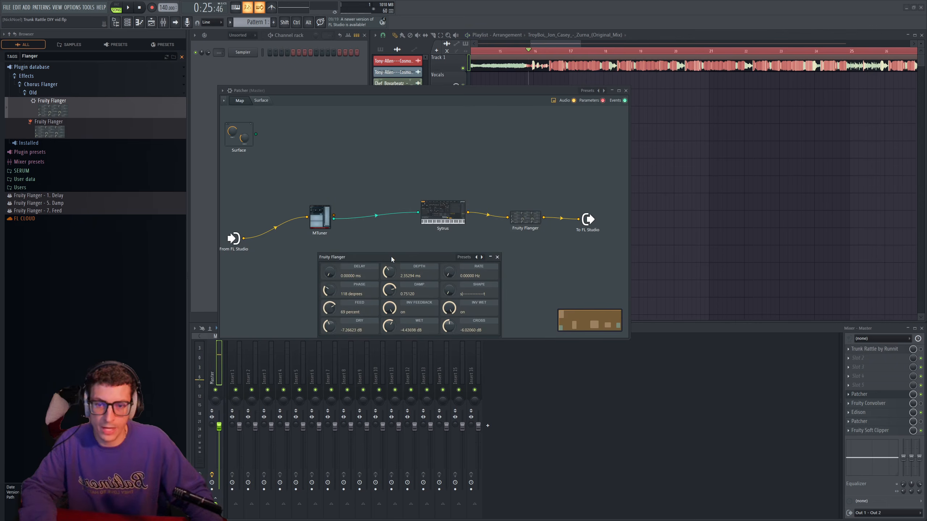
drag(335, 276, 335, 273)
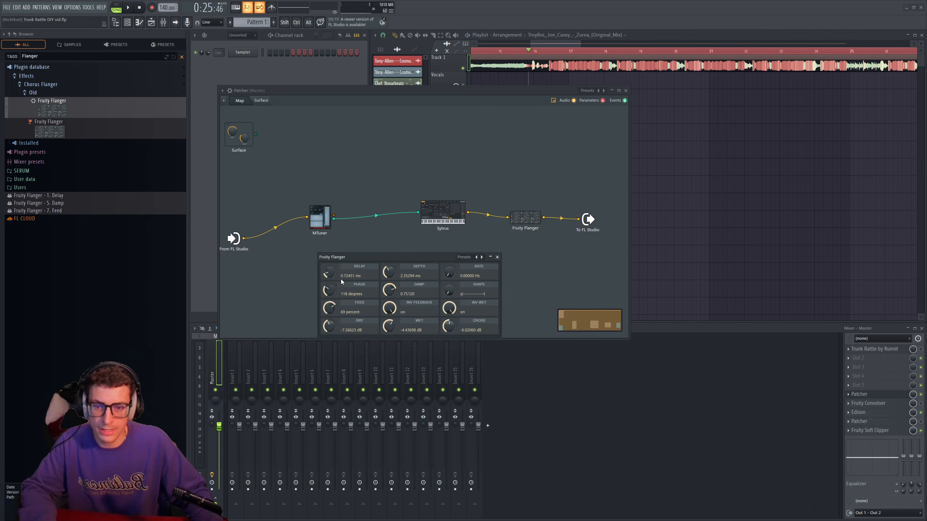
drag(379, 256, 408, 255)
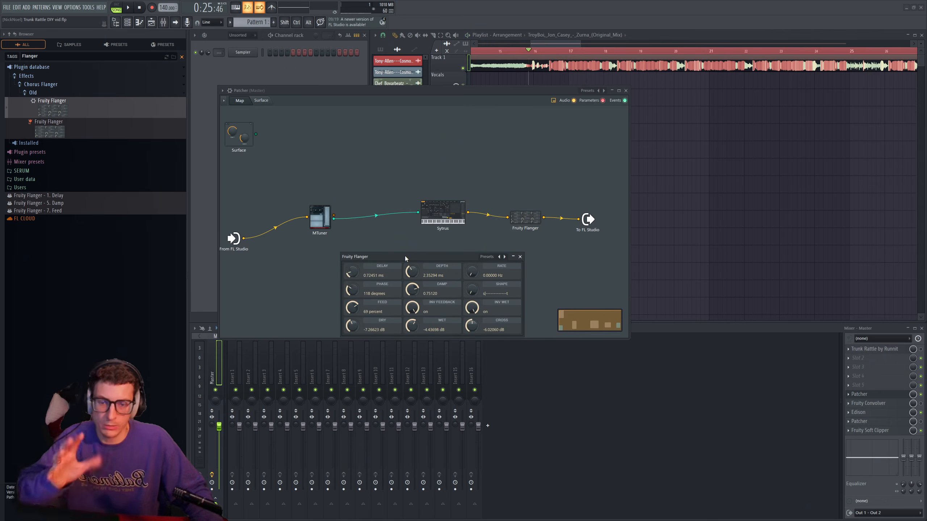
key(space)
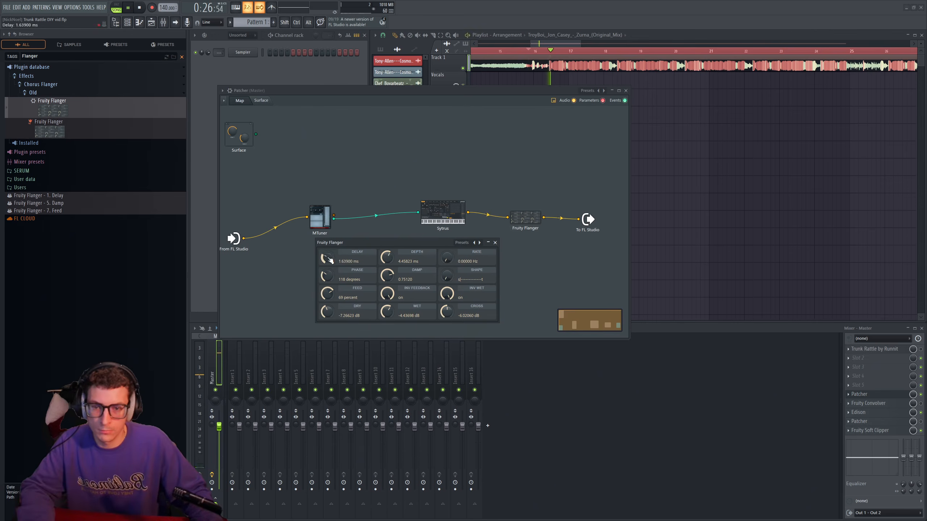
drag(328, 260, 327, 256)
drag(386, 258, 387, 264)
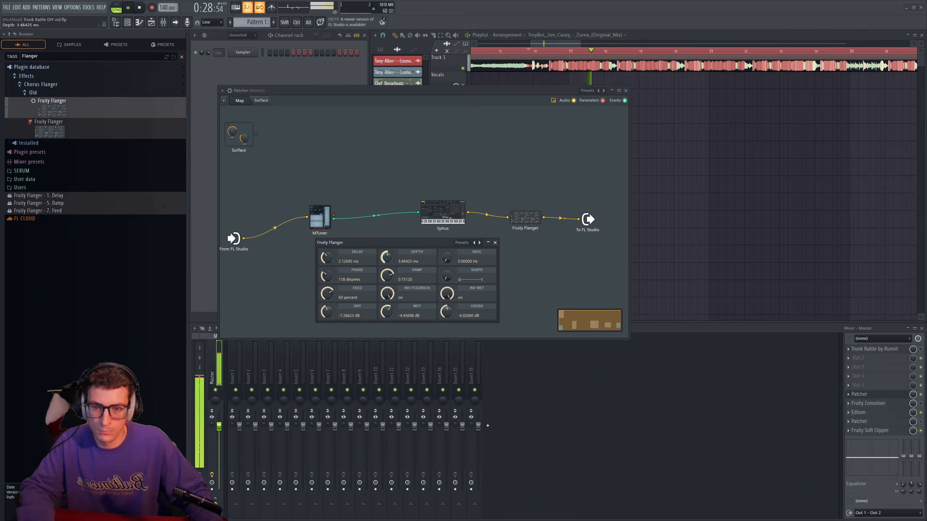
drag(329, 259, 310, 252)
key(space)
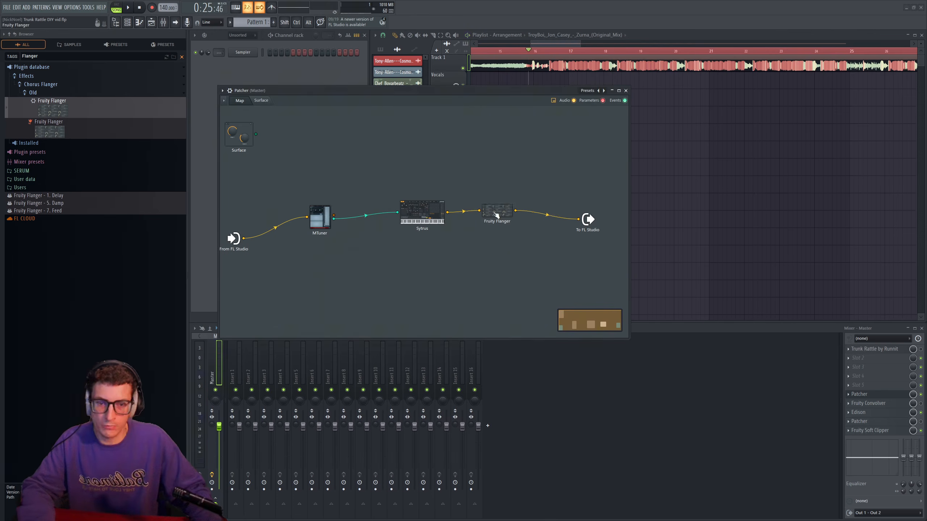
- Rearrange the Patcher modules and copy the Master track's Fruity Convolver between Fruity Flanger and the output
drag(496, 215, 503, 213)
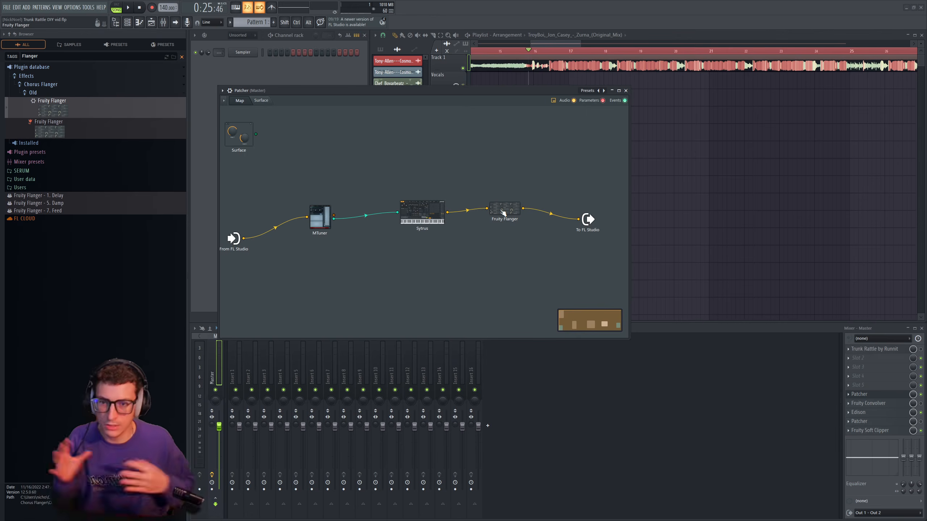
drag(588, 219, 610, 210)
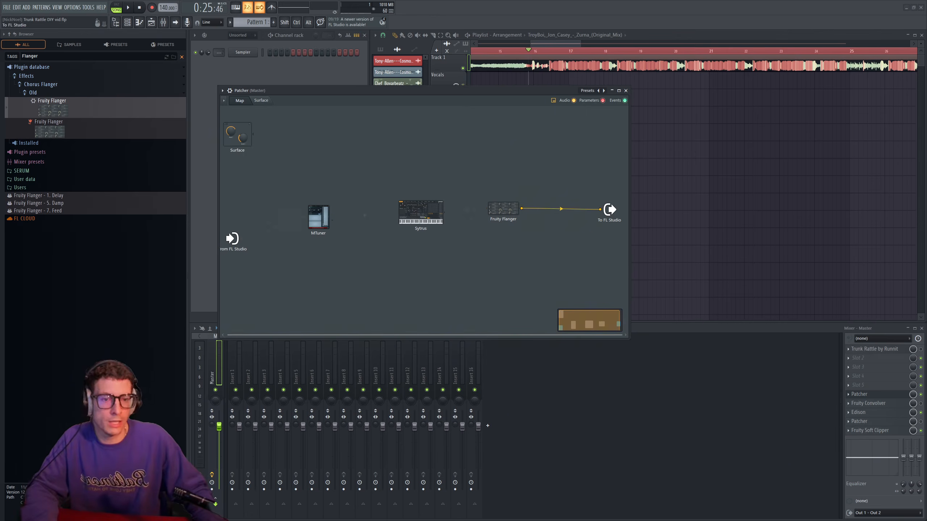
click(887, 404)
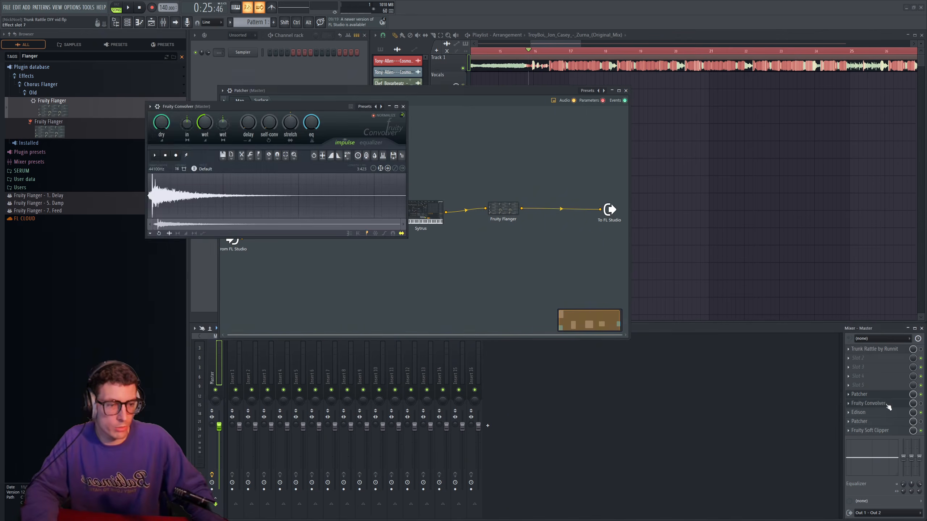
click(150, 106)
drag(180, 149, 472, 173)
drag(562, 211, 561, 211)
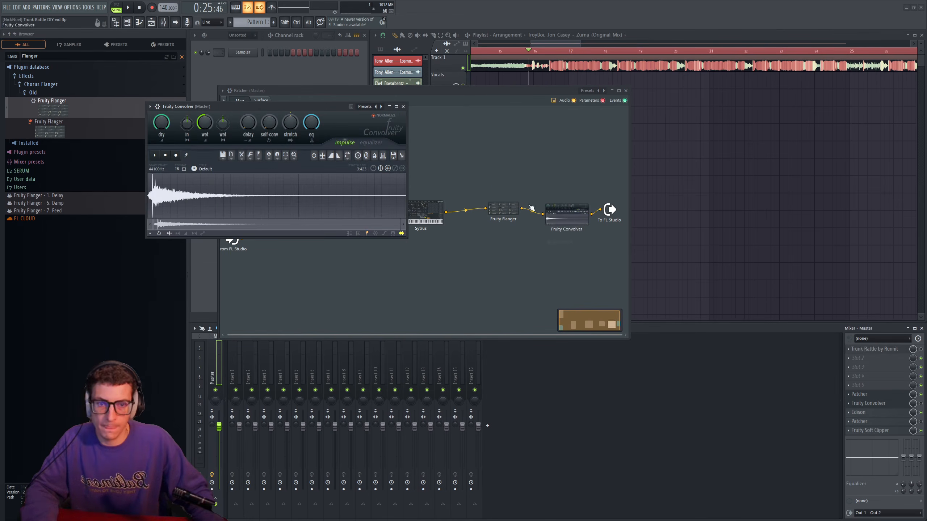
click(404, 106)
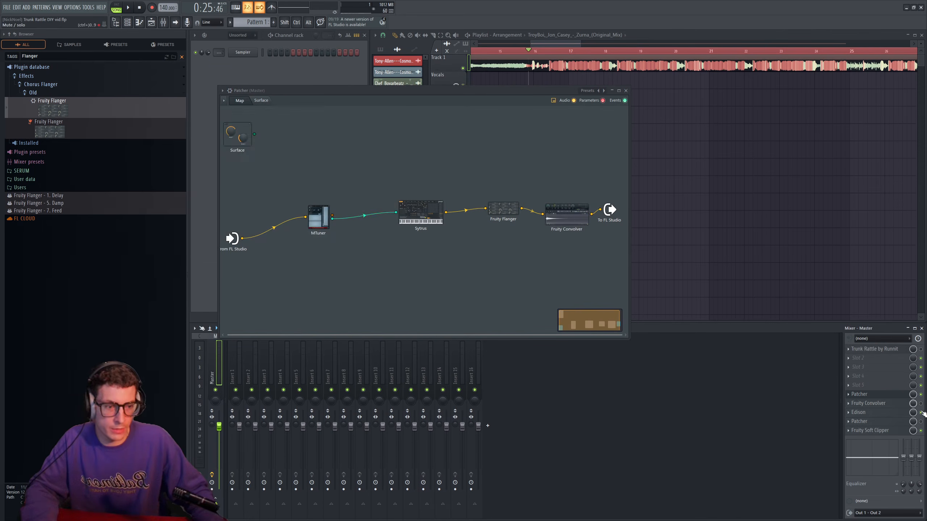
- Load the Small Rooms preset Posh Bathroom (Boys) in Patcher's Fruity Convolver and audition it with the song
click(577, 217)
drag(463, 195, 409, 170)
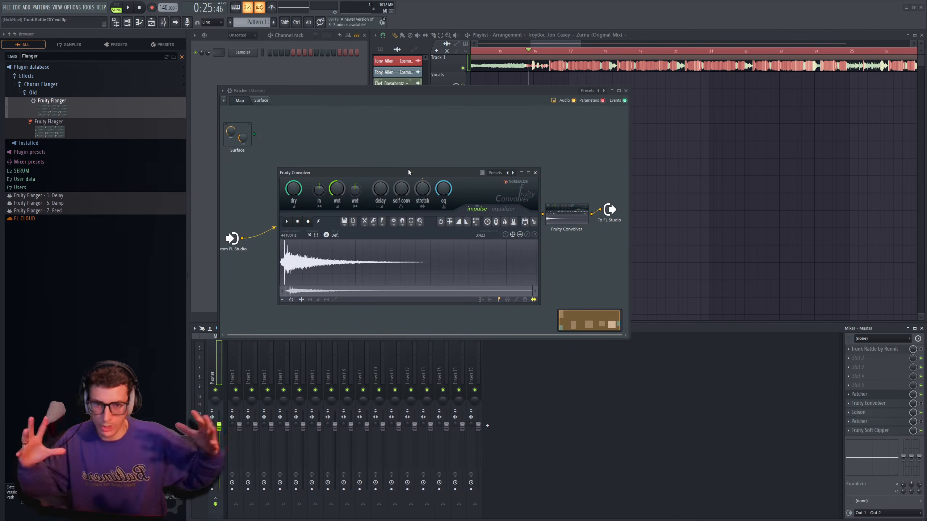
click(495, 173)
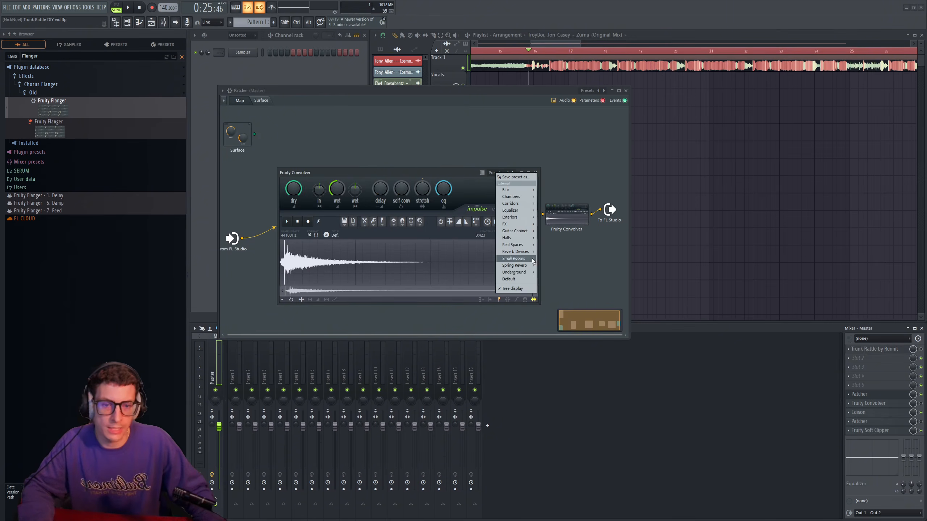
mouse_move(533, 258)
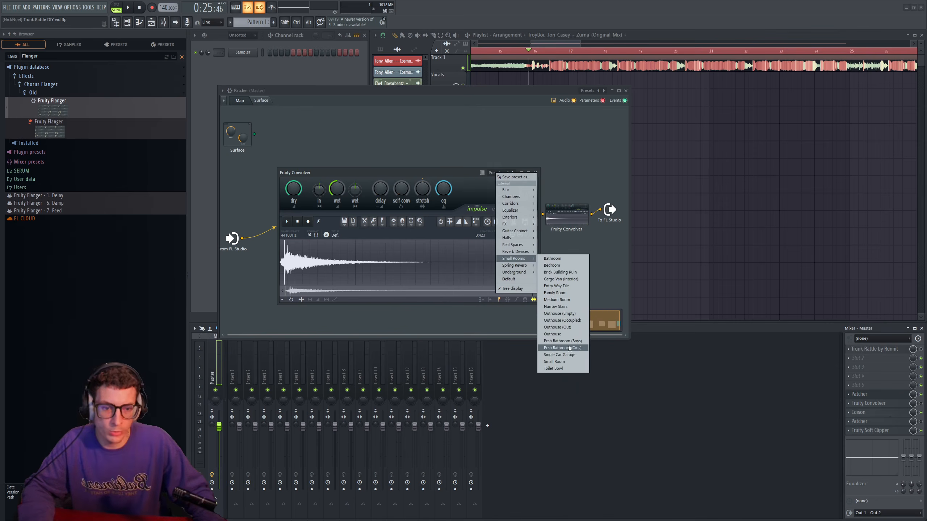
click(581, 341)
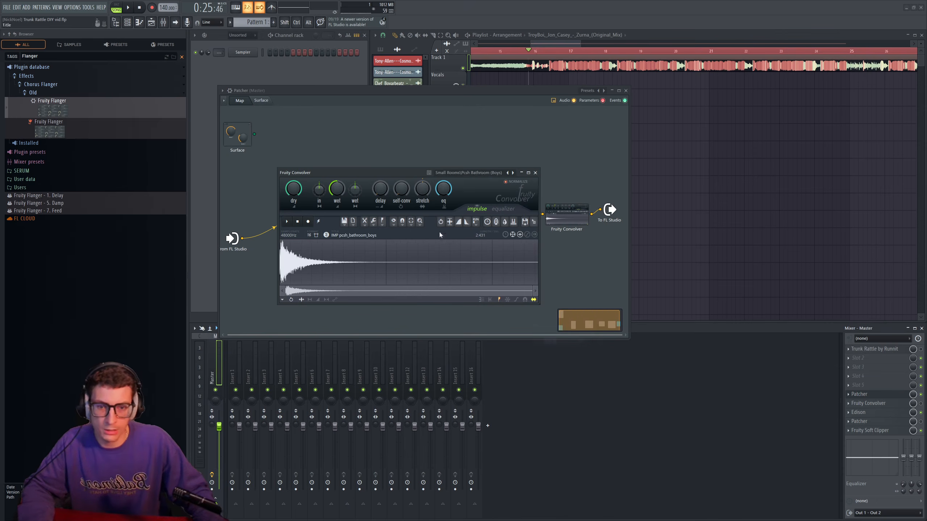
drag(434, 177, 405, 171)
key(space)
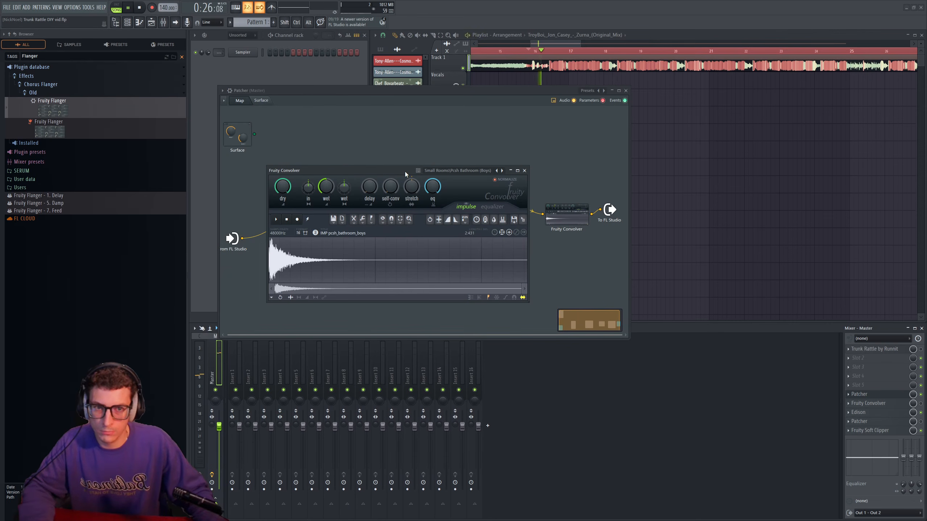
key(space)
- Shape the convolver impulse's volume envelope to fade to silence soon after its start, refining the curve while auditioning the song
drag(402, 169, 419, 166)
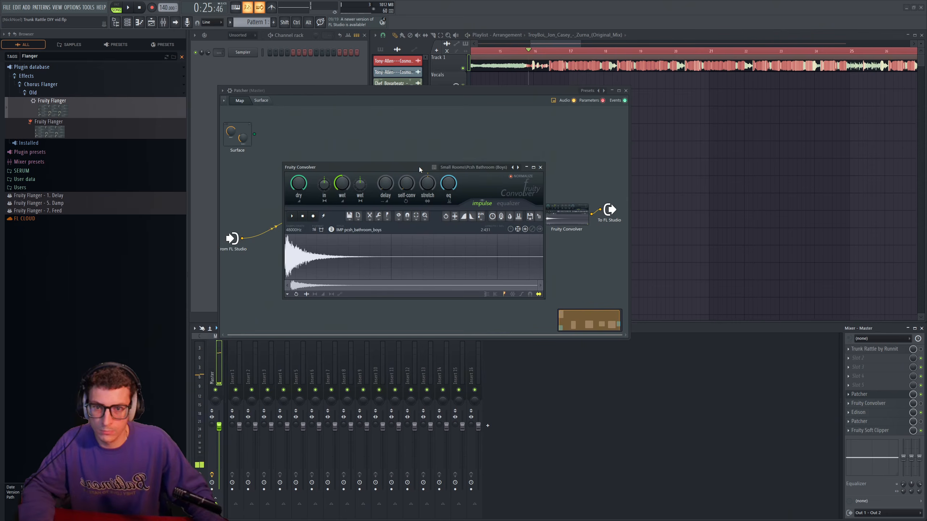
click(324, 295)
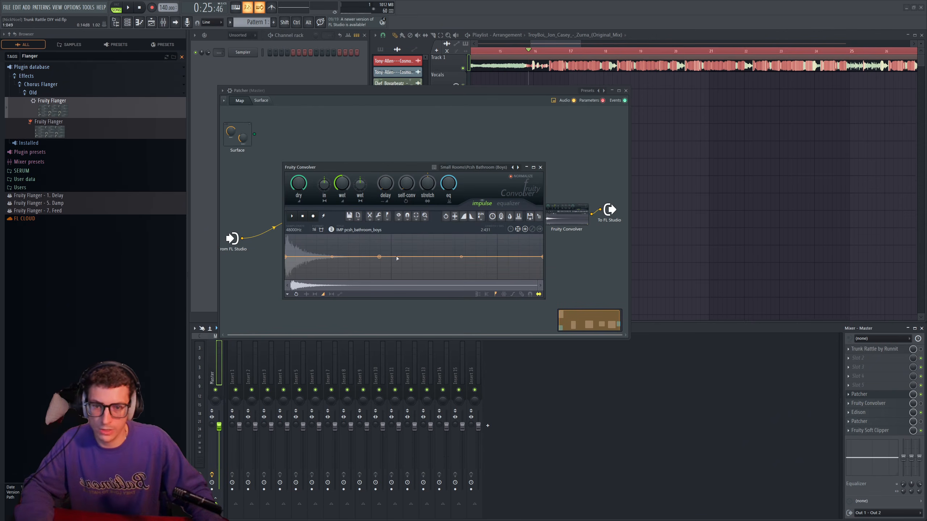
drag(304, 257, 318, 296)
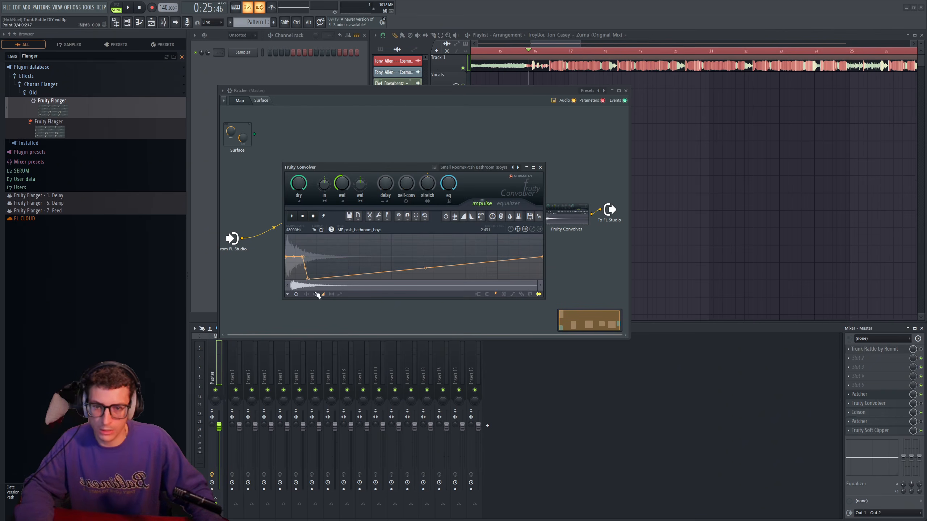
drag(544, 257, 542, 280)
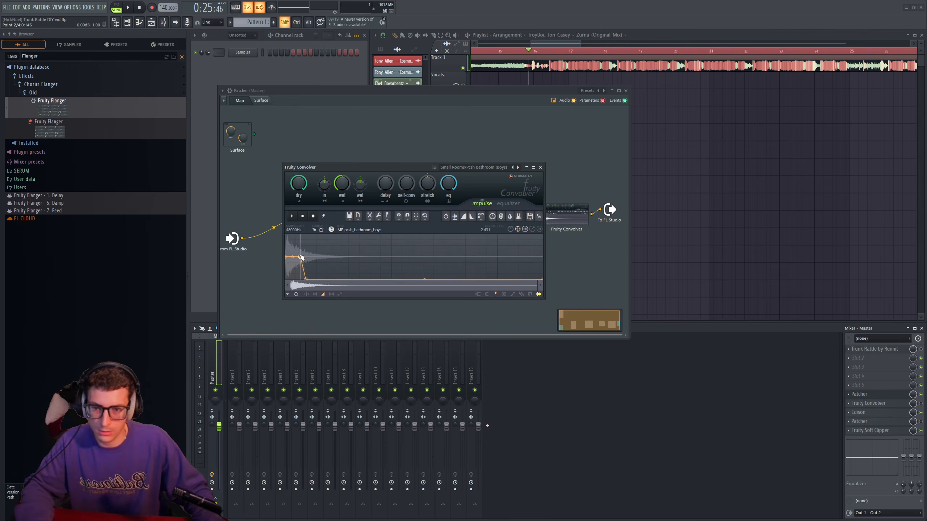
drag(302, 257, 293, 258)
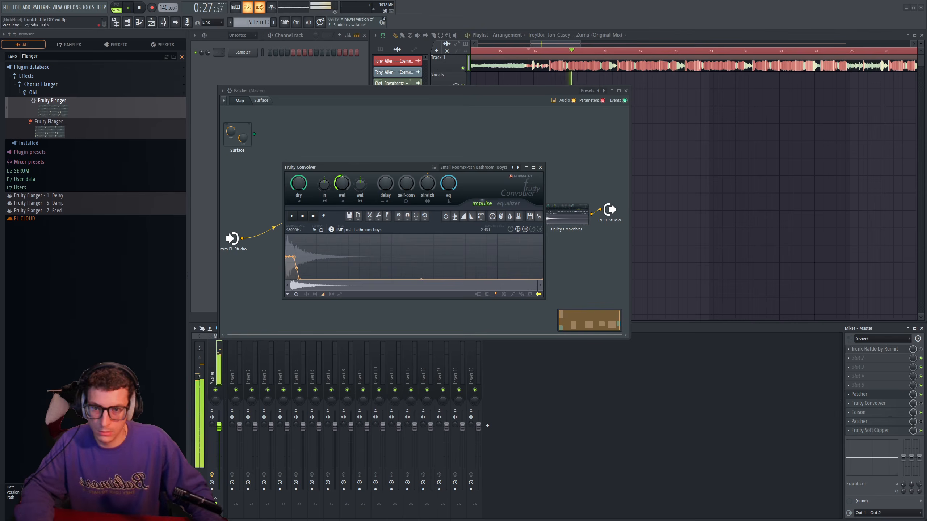
key(space)
drag(294, 257, 298, 270)
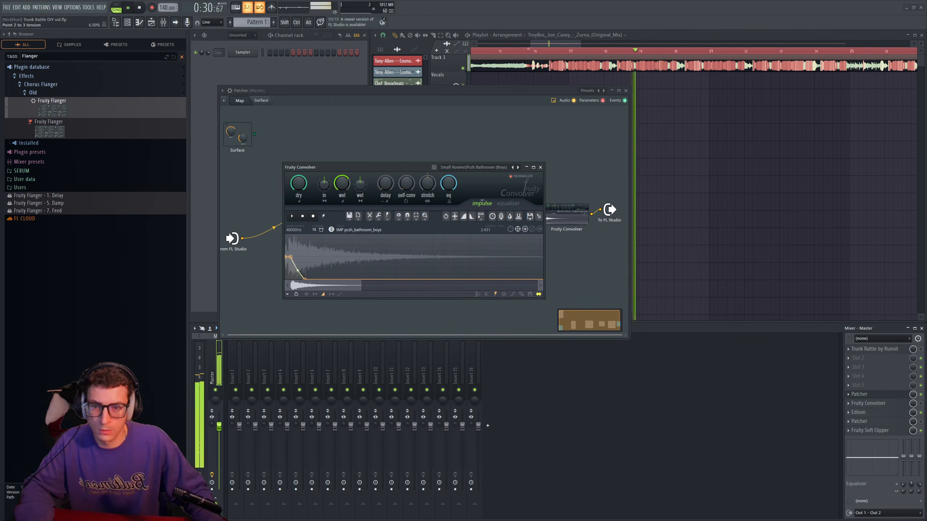
- Reshape the convolver impulse's volume envelope into a short spike that rises from silence and fades almost immediately, auditioning it with the song
key(space)
key(space)
drag(348, 169, 341, 151)
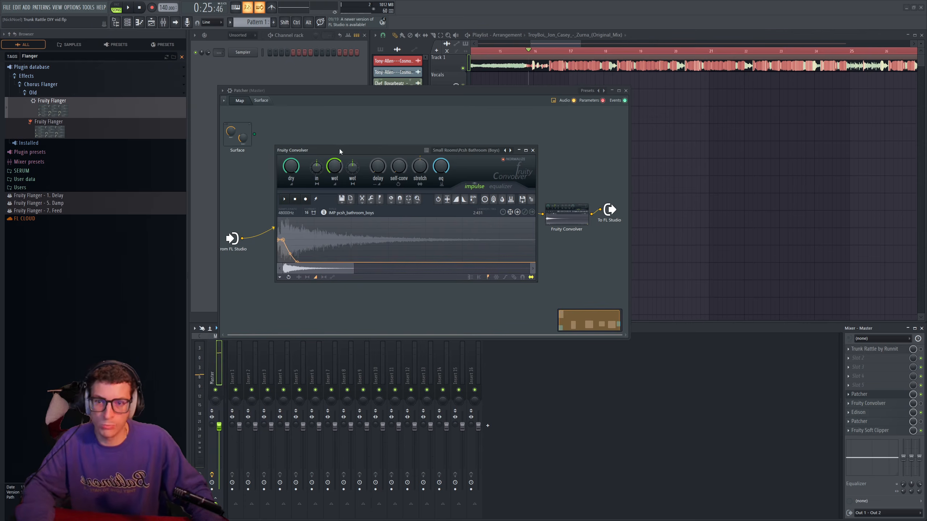
drag(405, 149, 406, 146)
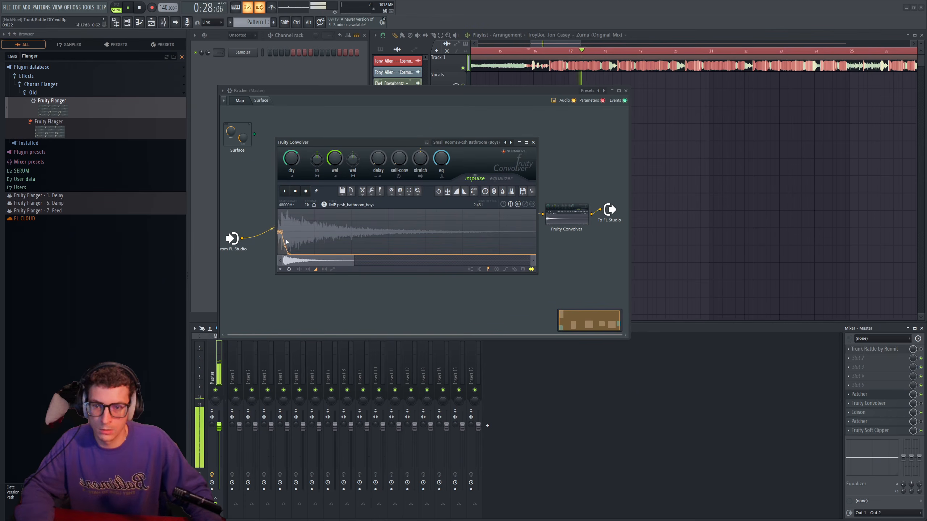
drag(285, 245, 285, 244)
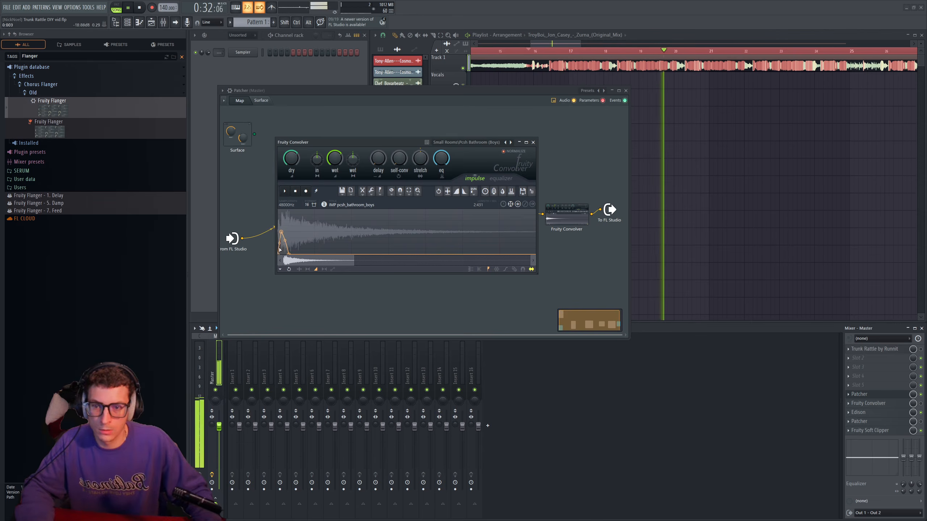
key(space)
key(space)
key(space)
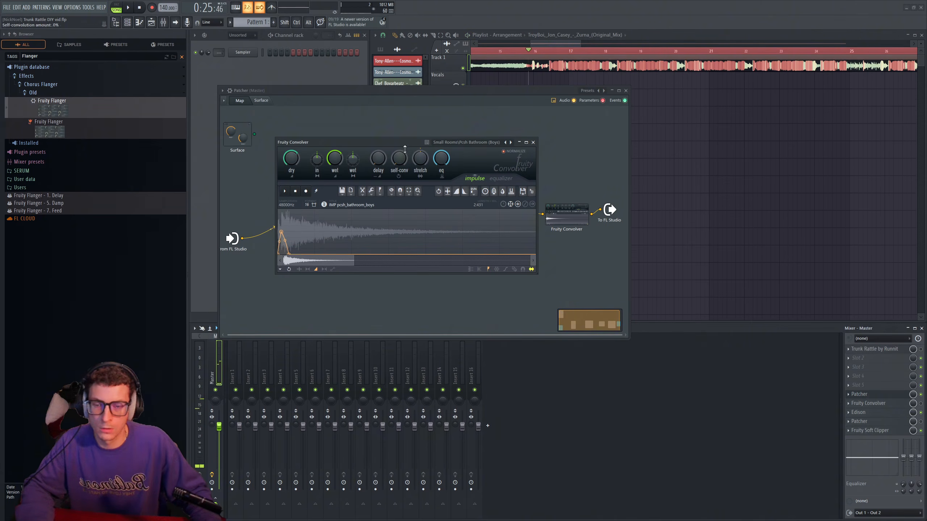
- Raise the Fruity Convolver's self-convolution amount and set its stretching ratio to 175% while auditioning the song
drag(409, 144, 449, 120)
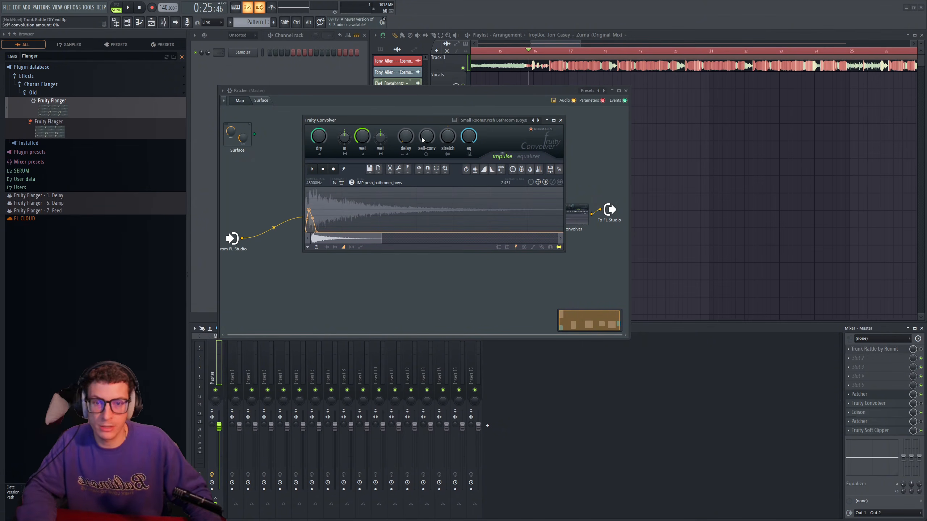
mouse_move(428, 120)
mouse_down()
mouse_move(417, 106)
mouse_move(439, 120)
mouse_up()
key(space)
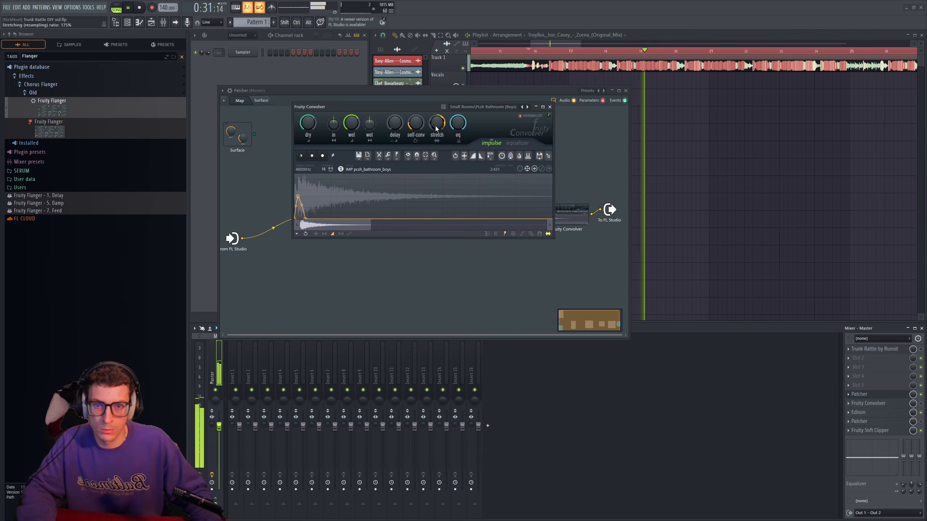
key(space)
drag(412, 105, 403, 103)
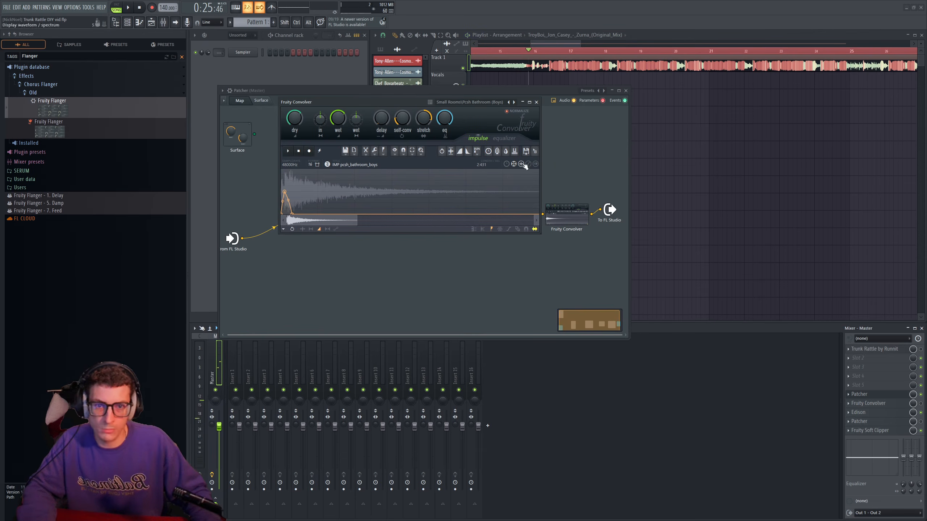
- Draw a jagged convolver equalizer curve with the lows cut, several midrange peaks and a gradual high-end roll-off while auditioning the song
click(509, 139)
mouse_move(412, 194)
mouse_down()
mouse_move(474, 199)
mouse_move(291, 204)
mouse_move(338, 228)
mouse_move(449, 194)
mouse_move(453, 179)
mouse_move(416, 199)
mouse_move(376, 183)
mouse_move(359, 212)
mouse_up()
key(space)
drag(378, 183, 383, 201)
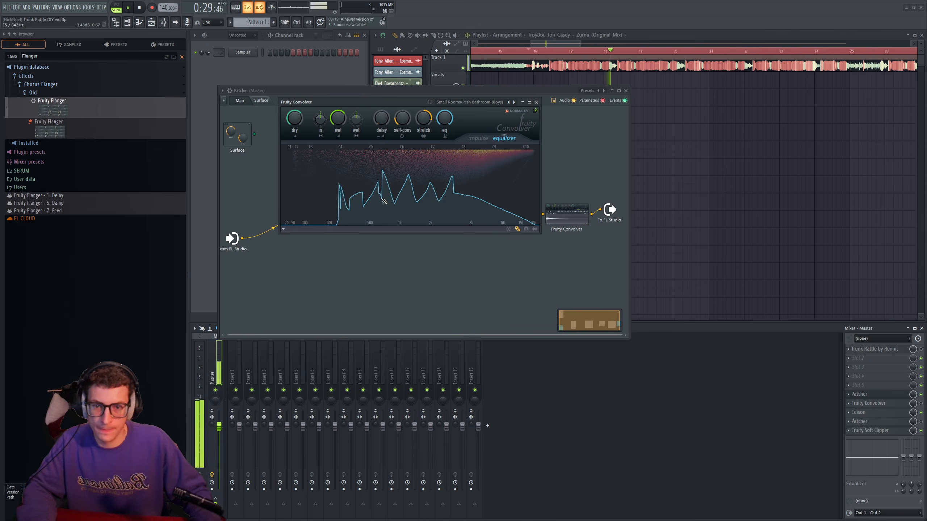
drag(468, 184, 482, 199)
mouse_move(496, 197)
mouse_down()
mouse_move(475, 206)
mouse_move(518, 221)
mouse_up()
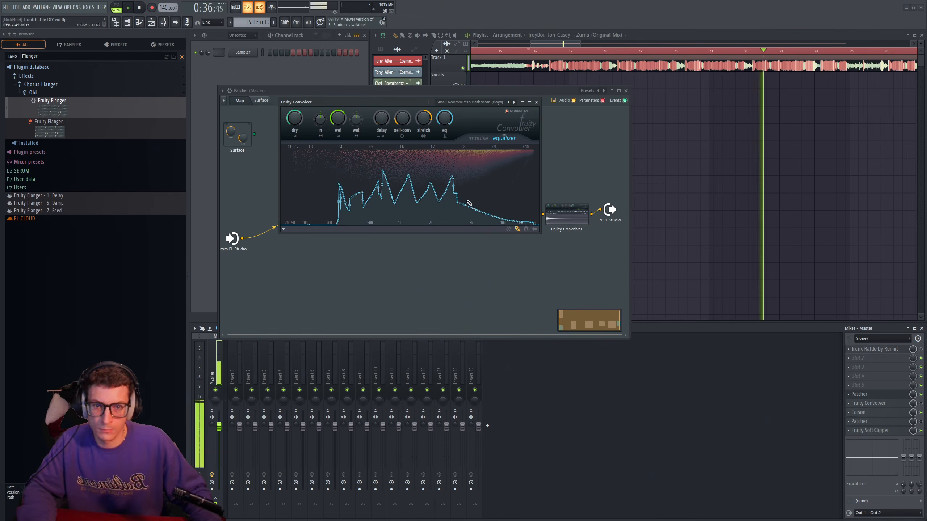
key(space)
- Lower the Fruity Convolver's self-convolution amount and audition the change
drag(416, 103, 406, 102)
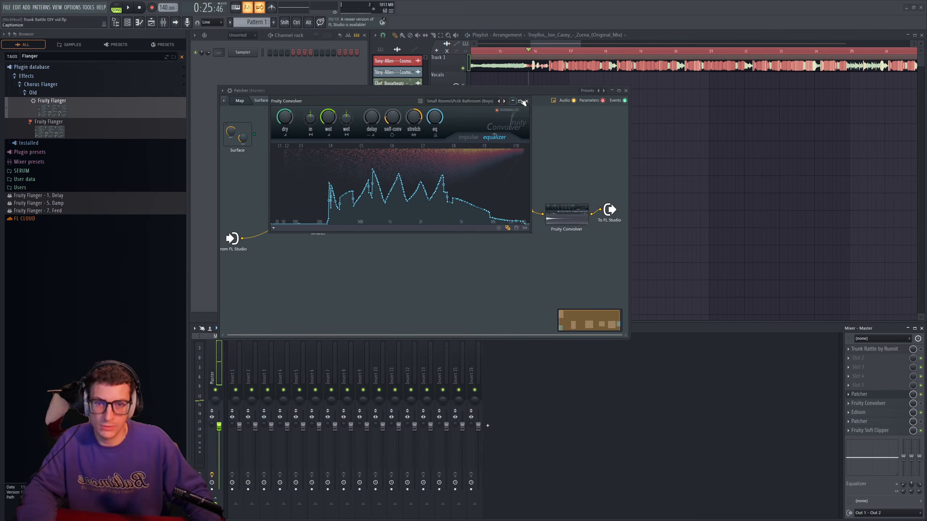
drag(394, 114, 395, 121)
key(space)
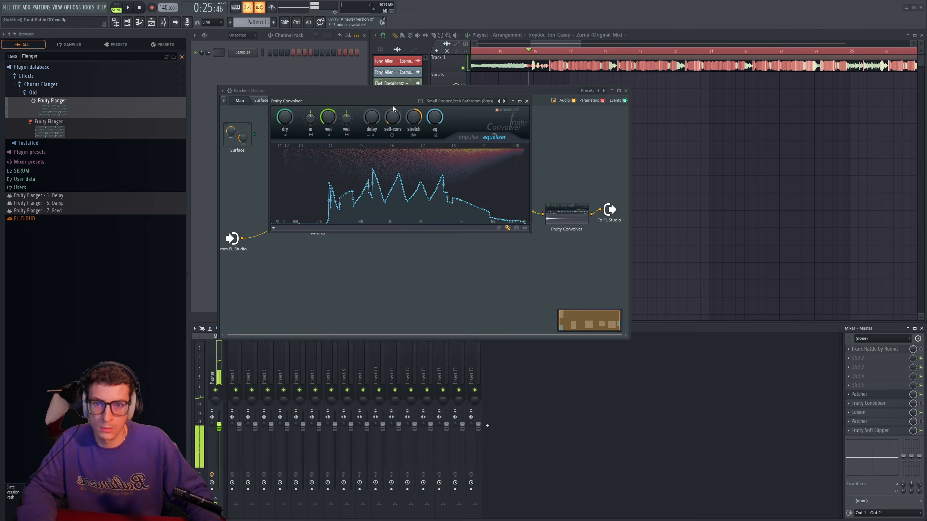
- Move the impulse volume envelope's peak earlier and adjust the decay tension while auditioning the song
click(468, 136)
key(space)
drag(288, 201, 285, 194)
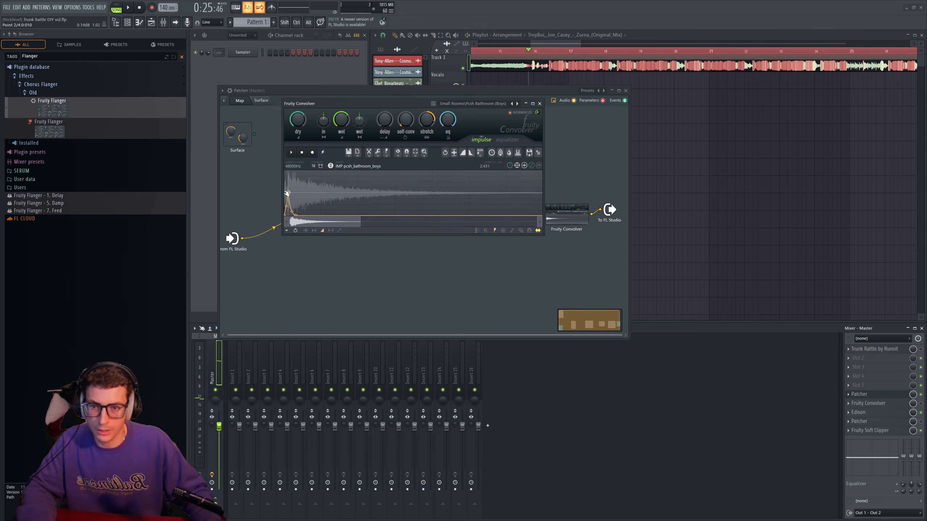
key(space)
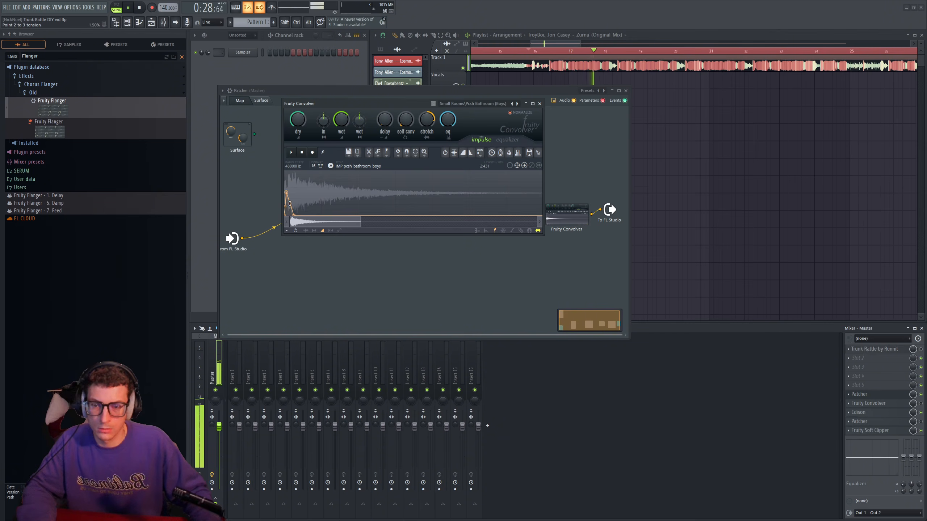
key(space)
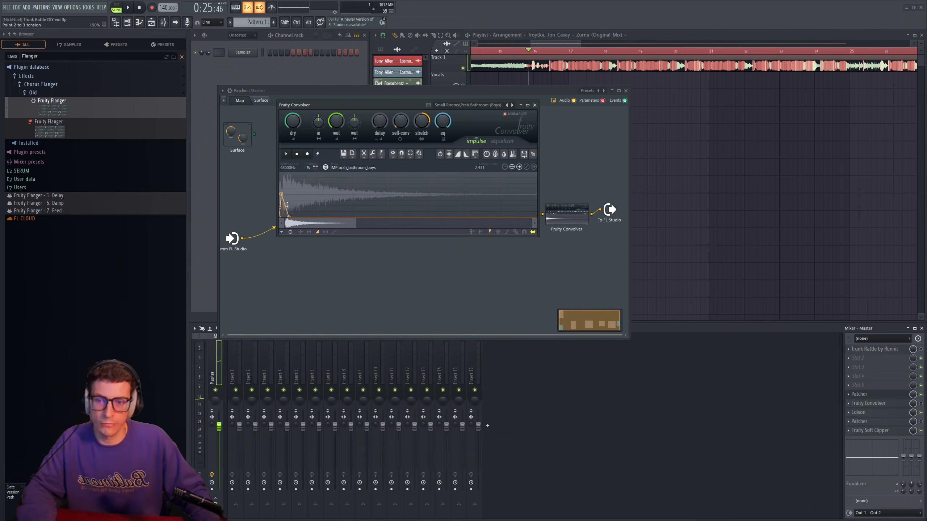
- Duplicate Patcher's Fruity Convolver with its settings, place the copy above the original, and feed it from Fruity Flanger
click(535, 105)
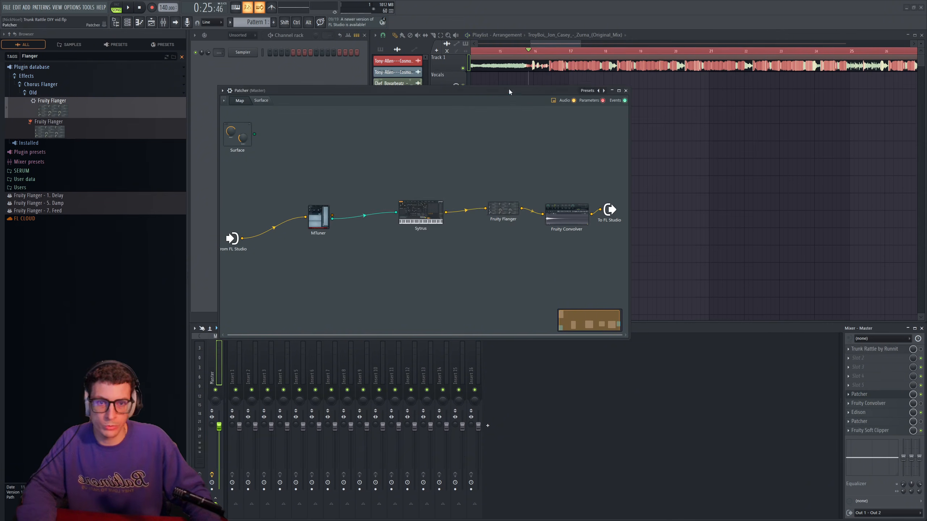
drag(508, 88, 465, 78)
scroll(552, 187, up, 2)
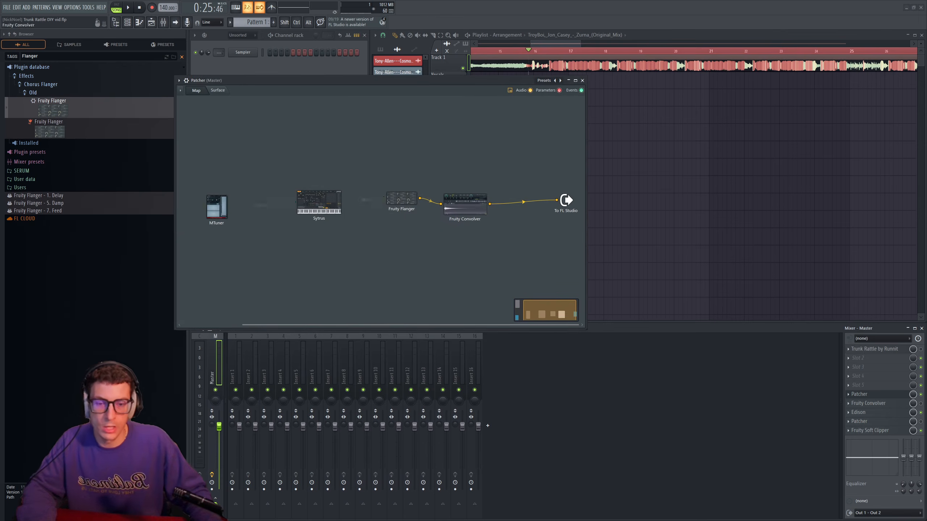
drag(483, 205, 506, 227)
right_click(505, 227)
click(507, 241)
right_click(481, 181)
click(485, 214)
drag(429, 205, 462, 187)
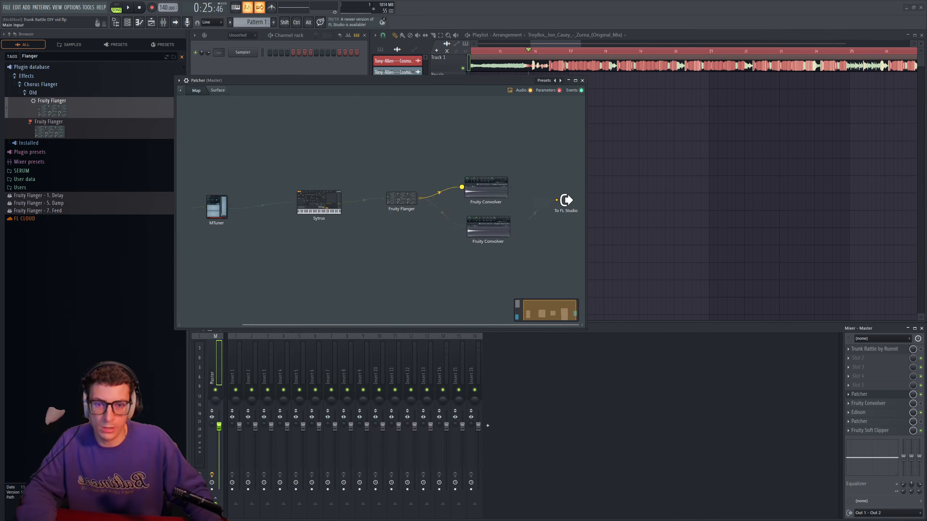
- Redraw the duplicate Fruity Convolver's equalizer curve with a different pattern of jagged midrange peaks and steeply reduced highs
click(490, 188)
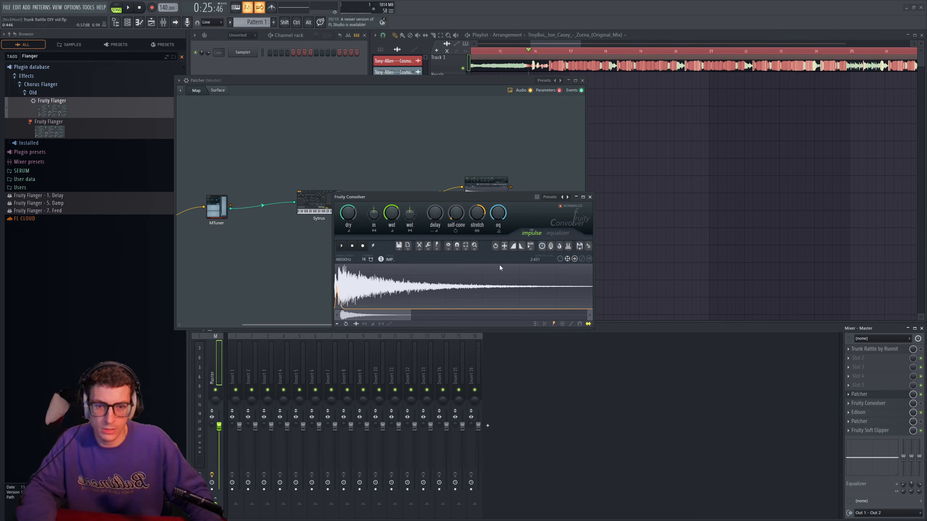
click(557, 233)
mouse_move(401, 296)
mouse_down()
mouse_move(434, 306)
mouse_move(529, 289)
mouse_move(490, 270)
mouse_move(483, 312)
mouse_move(461, 309)
mouse_move(474, 268)
mouse_up()
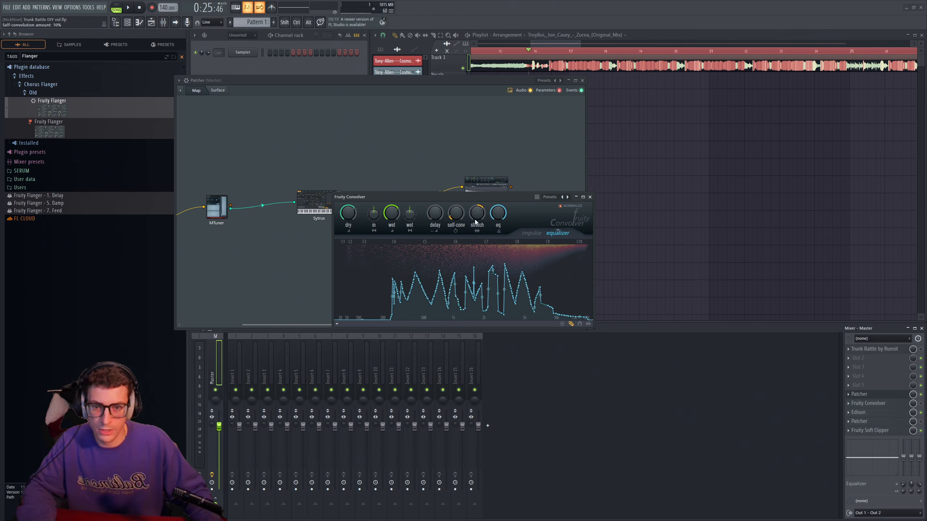
- Adjust the duplicate convolver impulse's volume envelope so its early peak decays along a curve to silence
click(531, 233)
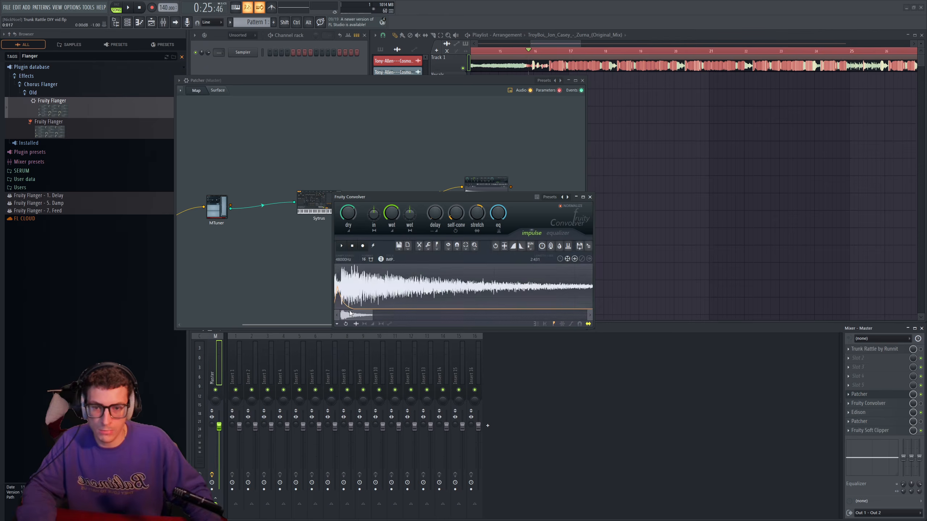
click(373, 324)
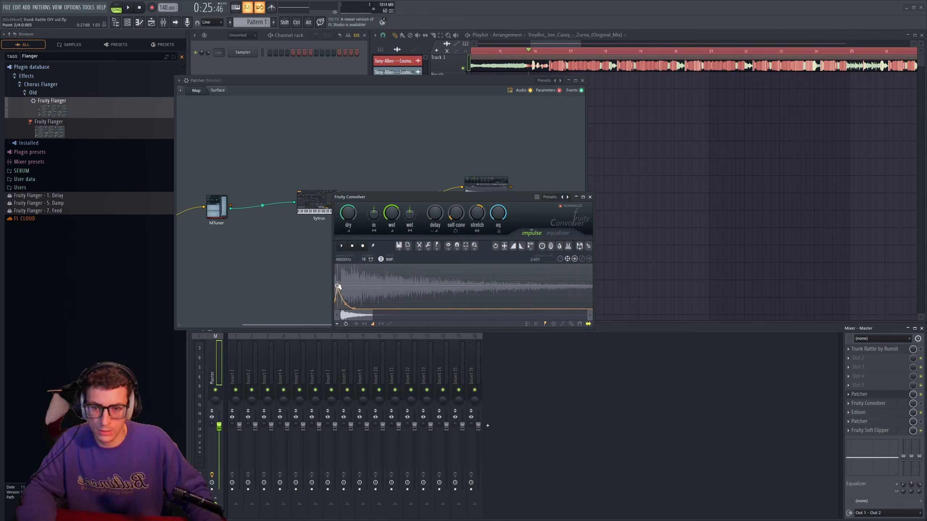
drag(463, 197, 419, 231)
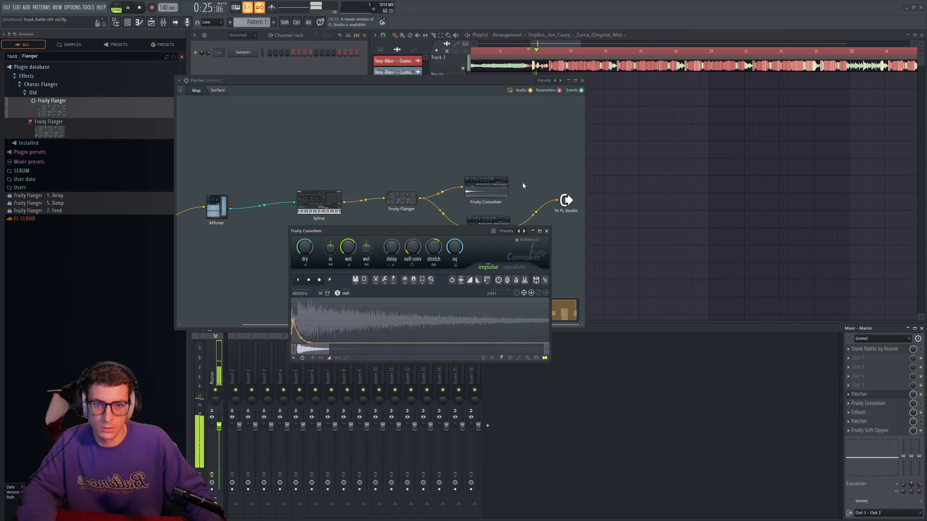
- Connect the duplicate convolver to the Patcher output and adjust its stretching ratio to about 122% while auditioning the song
drag(510, 187, 556, 201)
key(space)
click(428, 354)
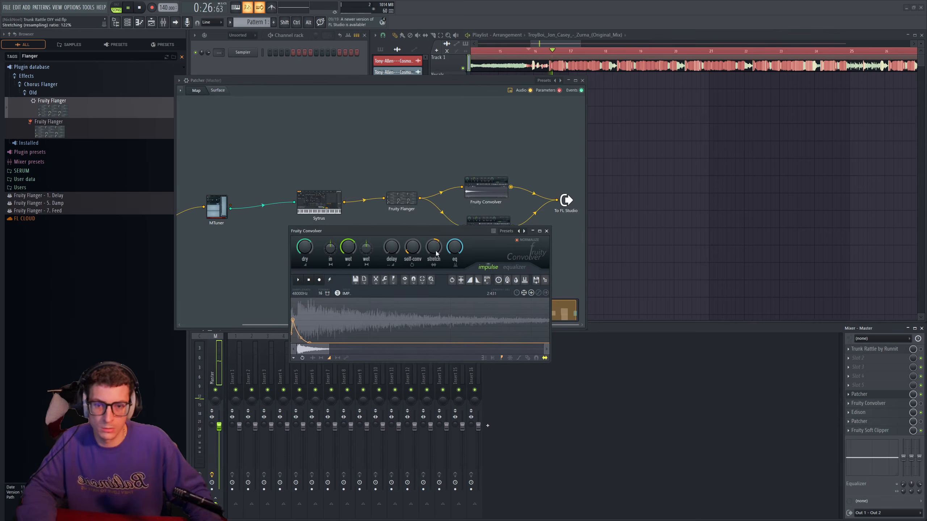
drag(436, 231, 398, 251)
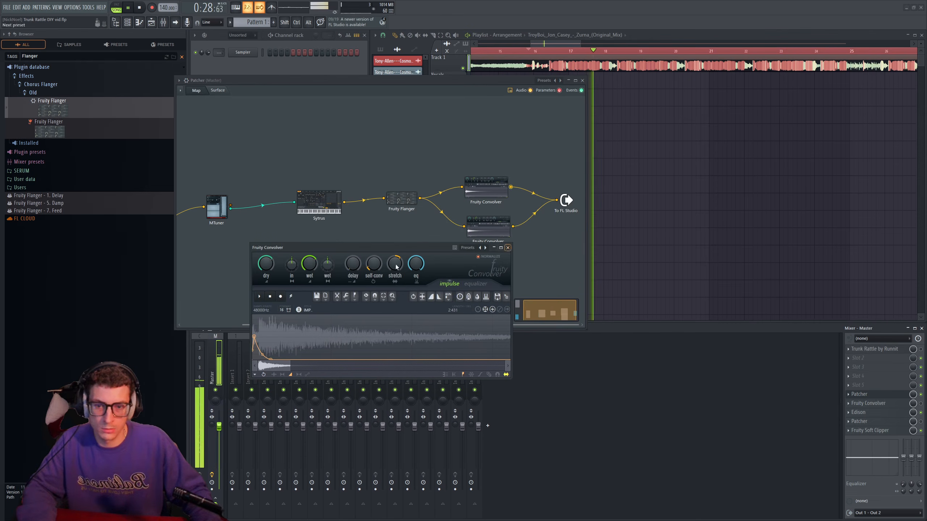
key(space)
- Check the original Fruity Convolver's settings and realign both convolvers and the output module in the map while auditioning the song
right_click(475, 224)
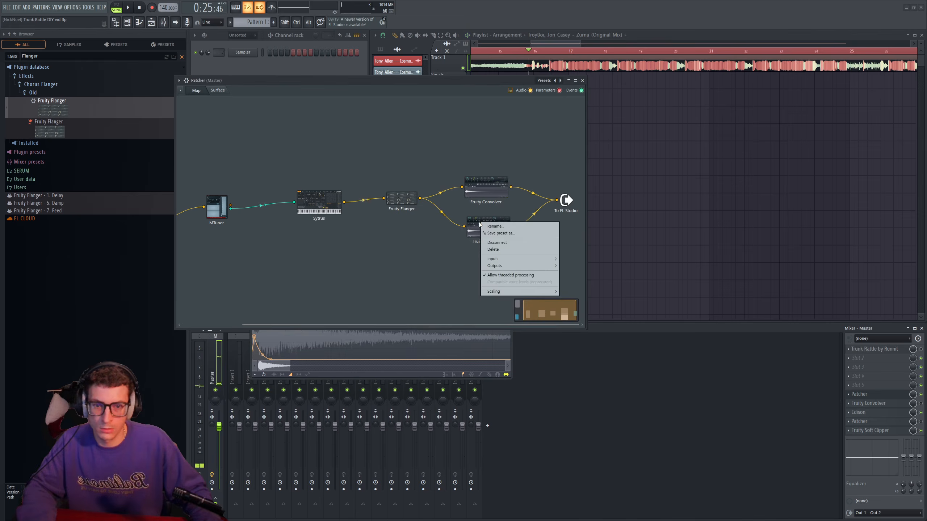
click(477, 224)
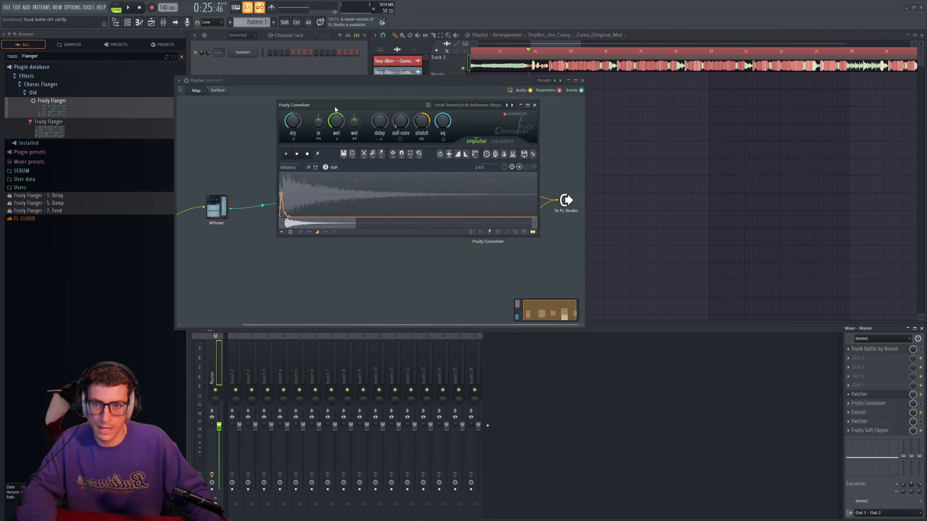
drag(335, 106, 277, 122)
click(477, 120)
drag(568, 200, 567, 196)
key(space)
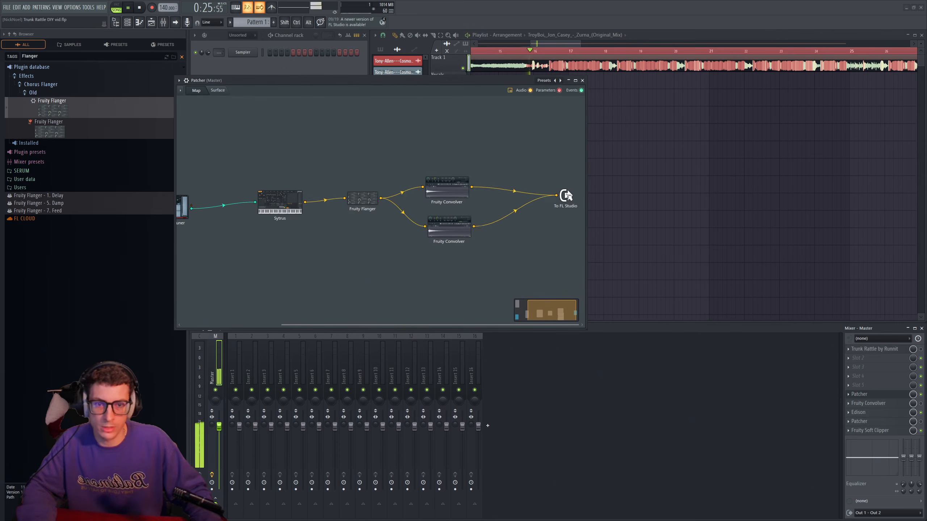
drag(458, 226, 457, 231)
mouse_move(459, 191)
mouse_down()
mouse_move(454, 235)
mouse_move(457, 204)
mouse_up()
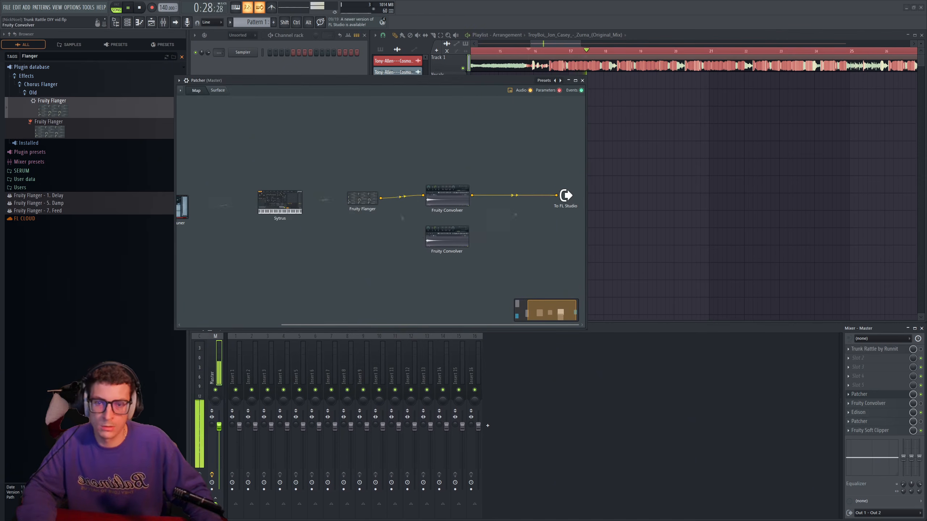
key(space)
- Add Fruity Parametric EQ 2 above MTuner in Patcher and feed it directly from the From FL Studio input
drag(358, 323, 259, 324)
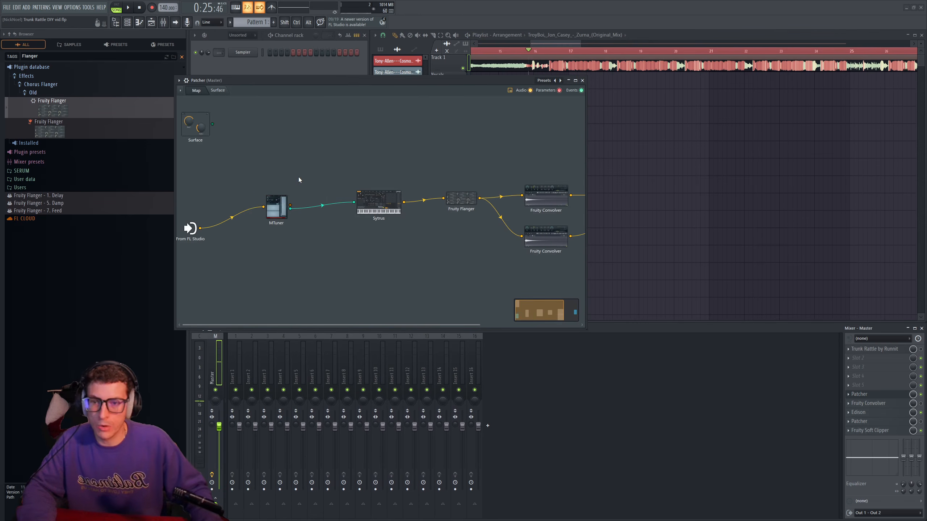
right_click(281, 143)
mouse_move(297, 151)
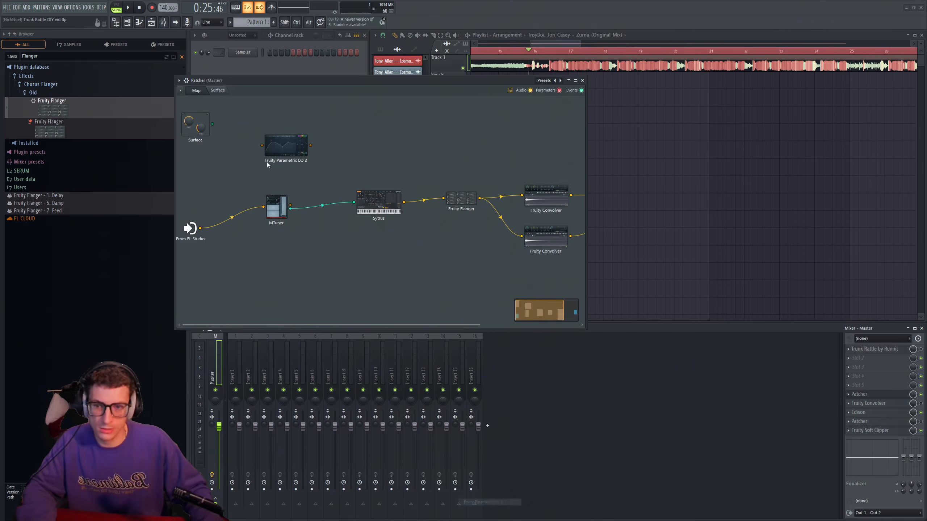
click(482, 502)
drag(207, 234, 289, 137)
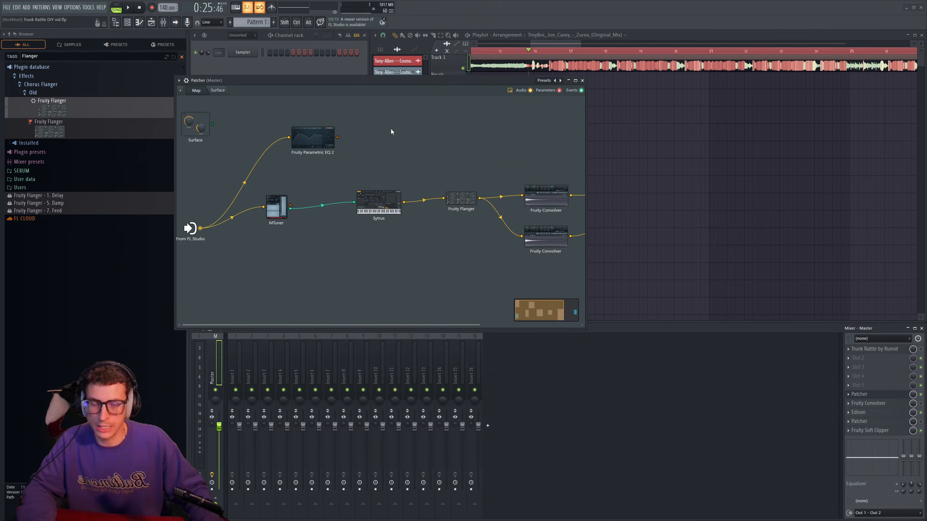
- Widen the Patcher window and turn band 7 of Fruity Parametric EQ 2 into a steep low-pass filter at about 367 Hz
drag(587, 133, 750, 133)
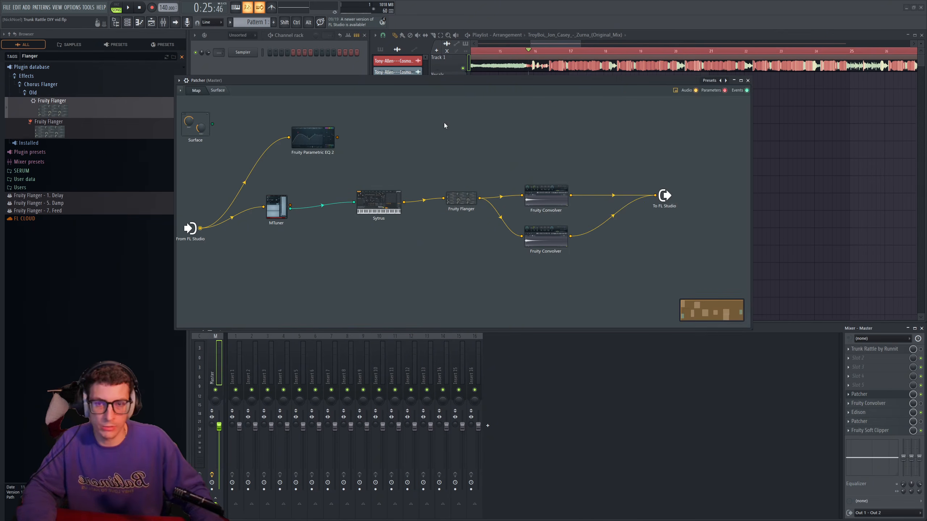
mouse_move(415, 79)
mouse_down()
mouse_move(422, 79)
mouse_move(413, 79)
mouse_up()
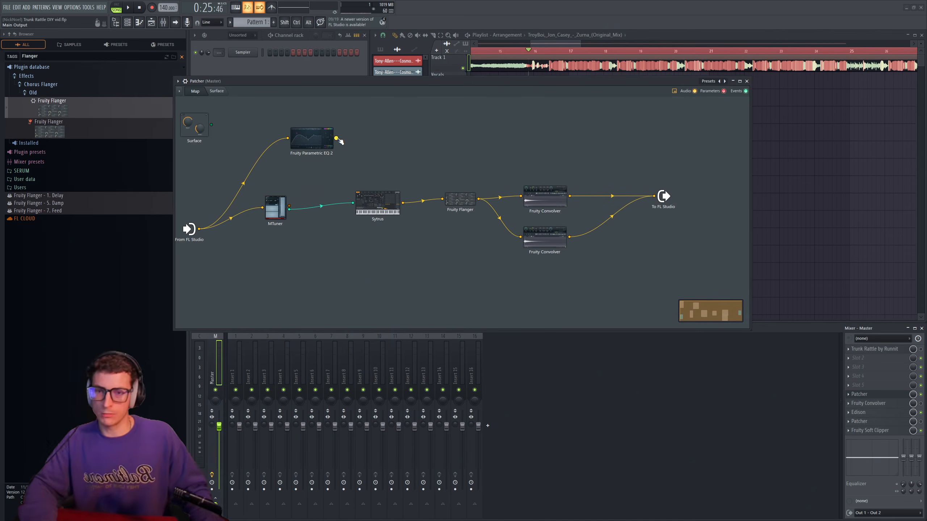
click(318, 138)
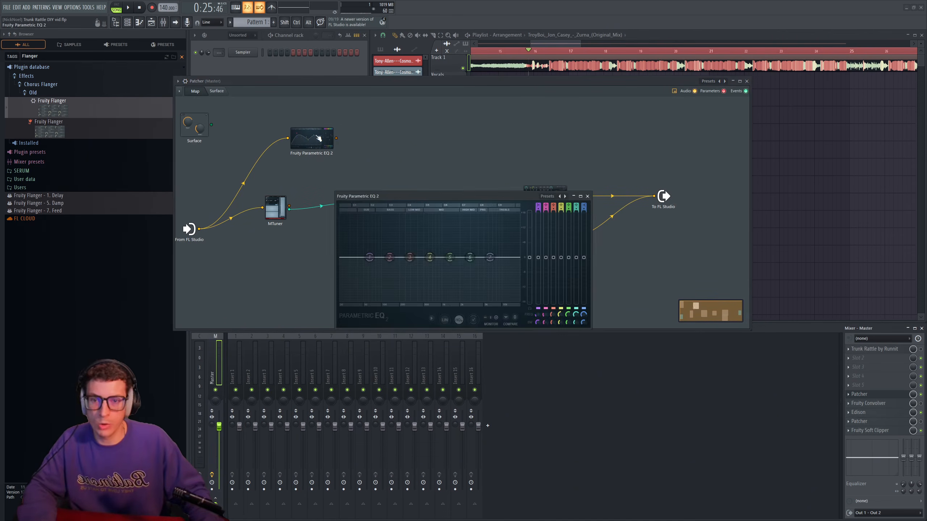
drag(433, 191, 393, 166)
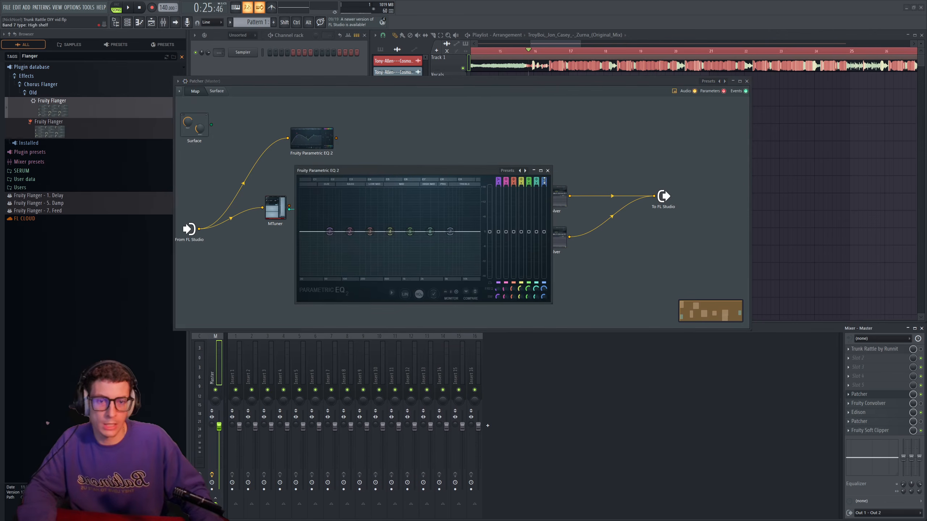
scroll(544, 181, up, 6)
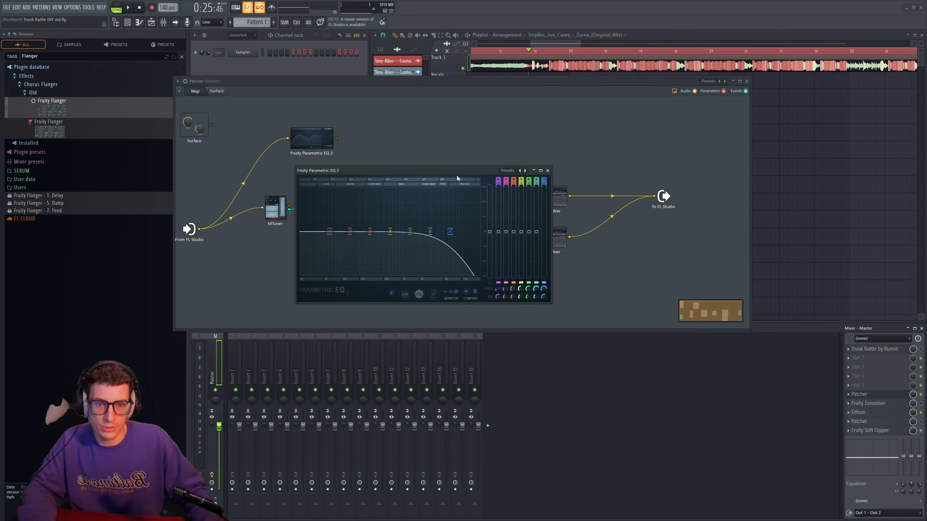
drag(457, 178, 401, 177)
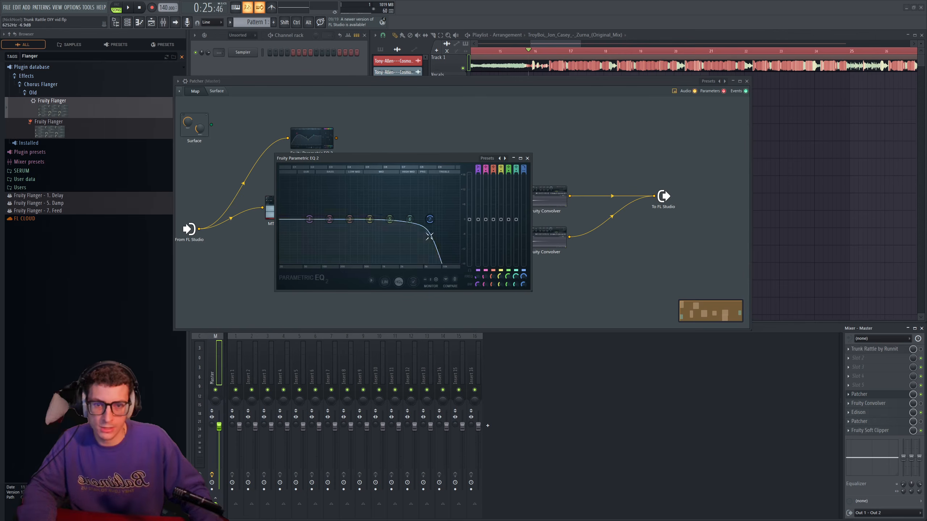
drag(430, 219, 352, 219)
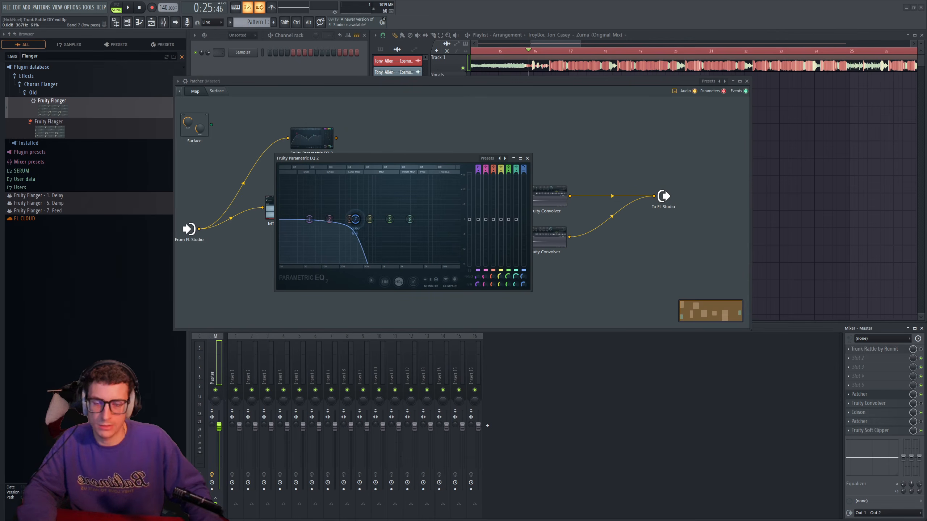
drag(408, 161, 363, 198)
- Connect Fruity Parametric EQ 2 to the Patcher output and lower its low-pass cutoff slightly while auditioning the song
drag(336, 138, 654, 196)
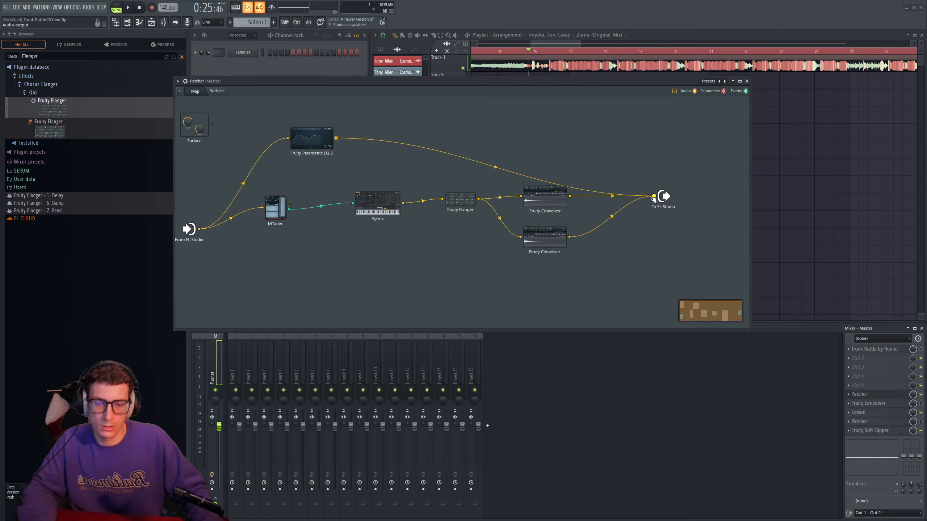
key(space)
click(327, 150)
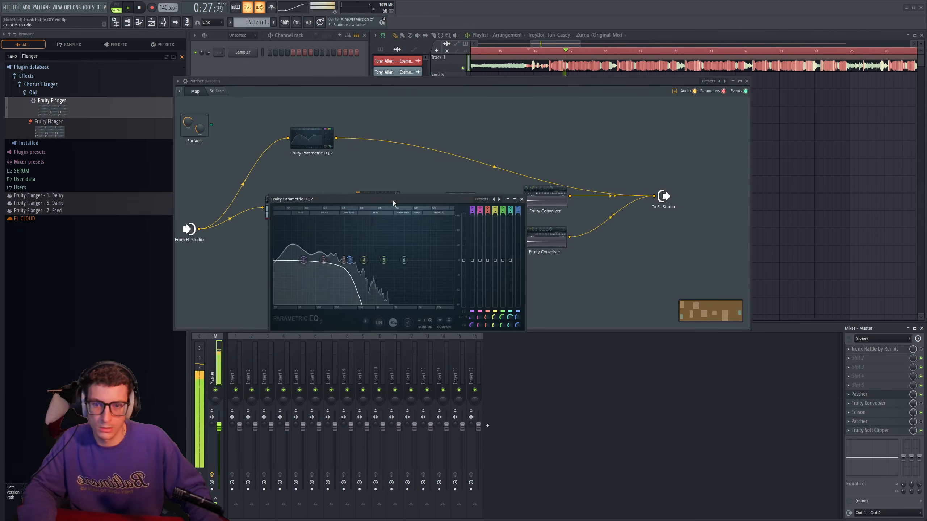
drag(350, 261, 347, 260)
scroll(352, 261, down, 4)
key(space)
drag(438, 196, 422, 208)
click(506, 211)
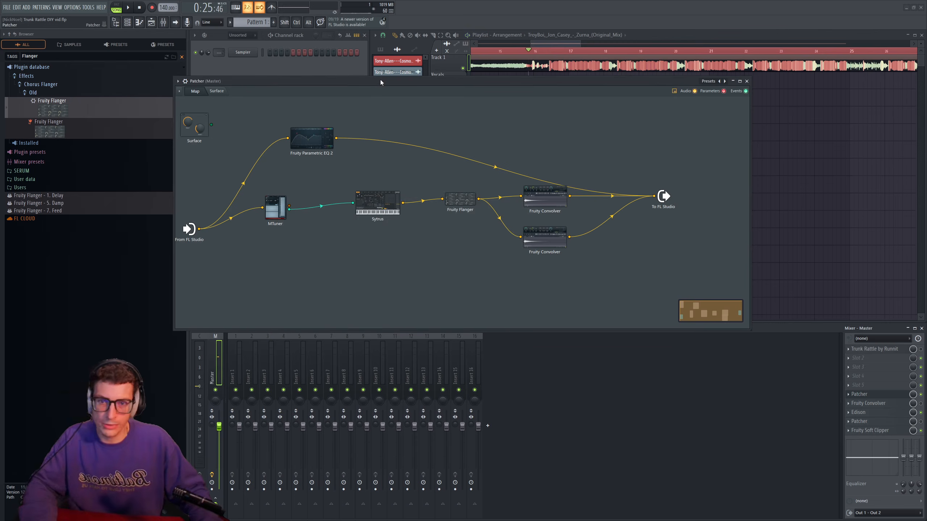
- Add Fruity Delay 3 to the map and route it between the From FL Studio input and Fruity Parametric EQ 2
drag(319, 142, 338, 130)
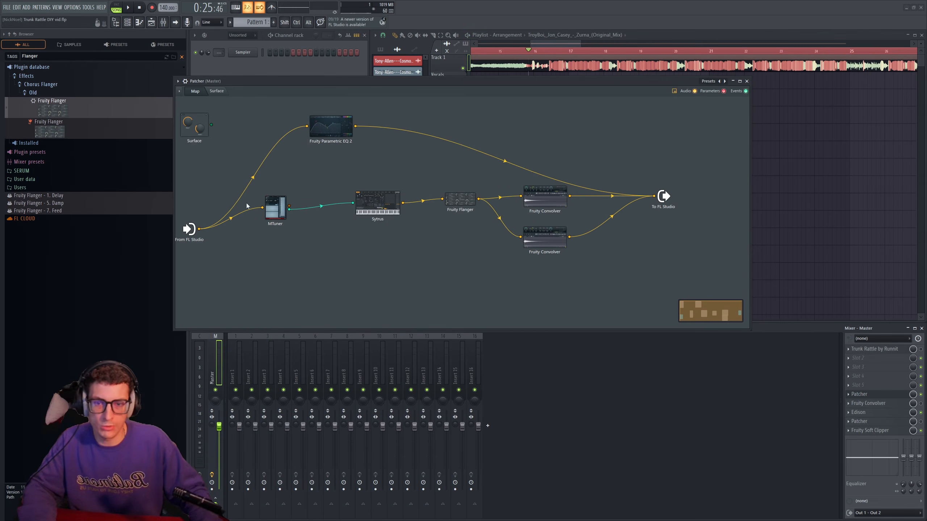
drag(345, 134, 318, 136)
drag(403, 82, 417, 84)
drag(322, 131, 351, 131)
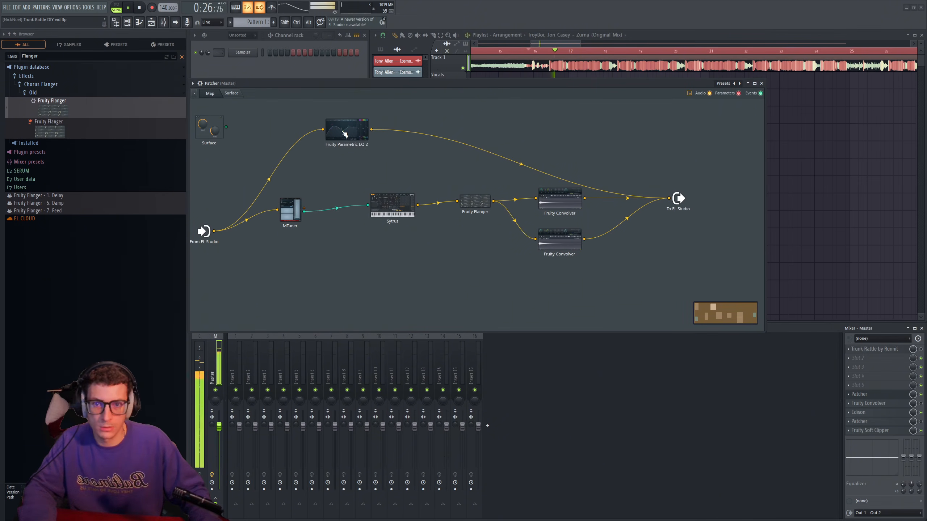
right_click(306, 159)
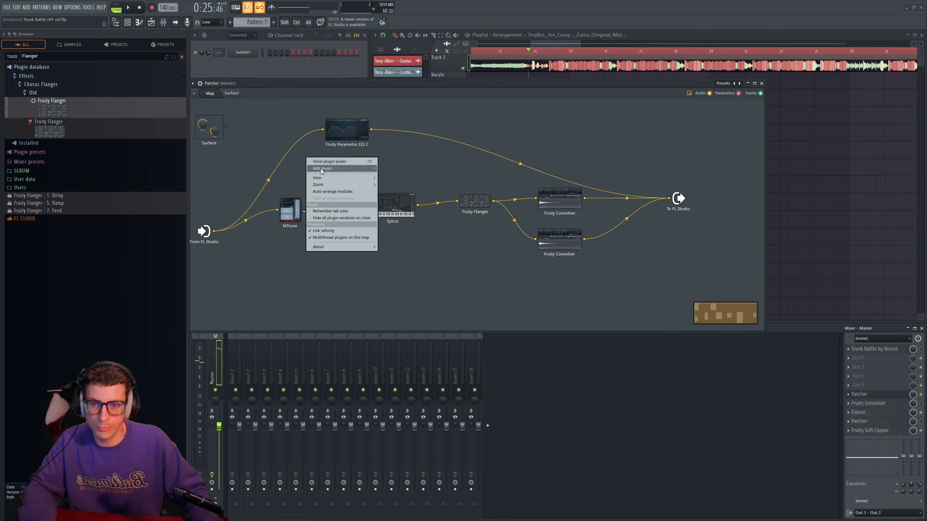
mouse_move(323, 169)
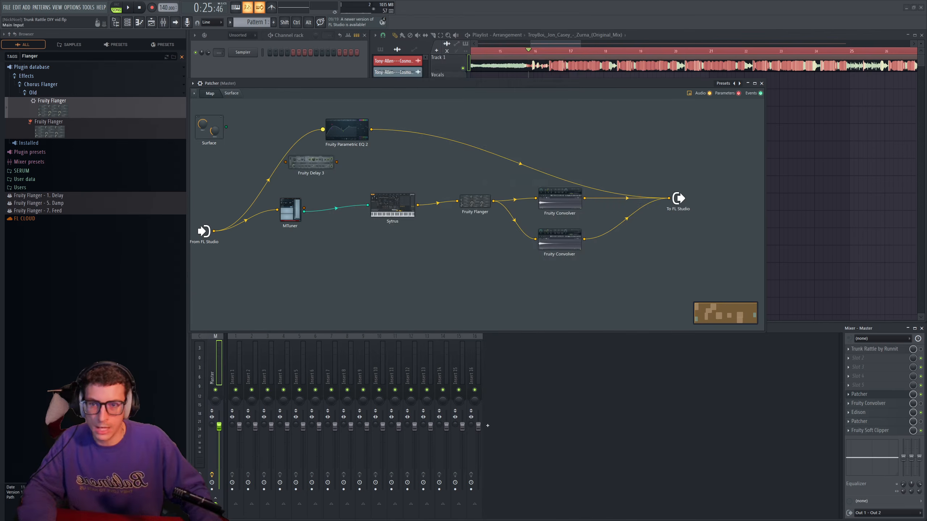
drag(323, 129, 279, 165)
drag(337, 162, 322, 130)
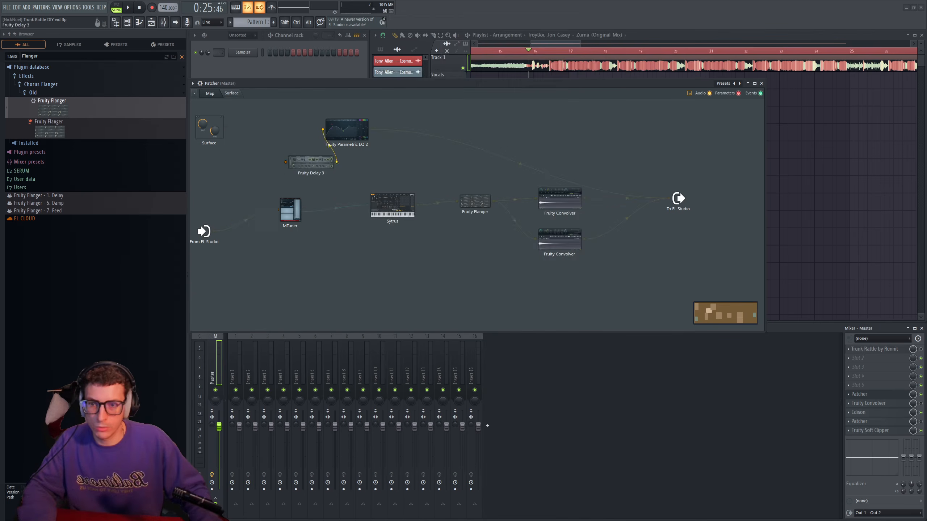
drag(311, 162, 226, 228)
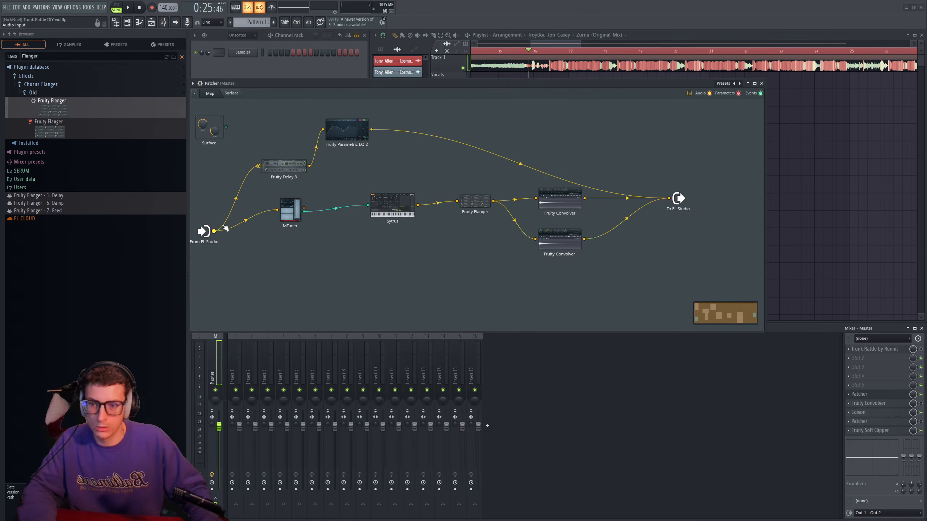
- Remove the dry signal from Fruity Delay 3, turn off its feedback filter and set an unsynced delay time of about 26 ms
click(284, 169)
drag(587, 288, 589, 302)
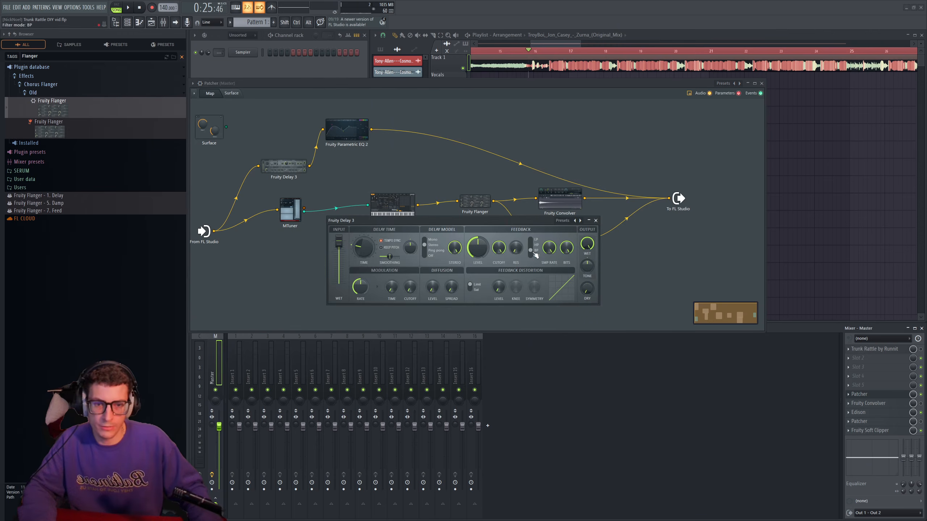
drag(536, 255, 535, 257)
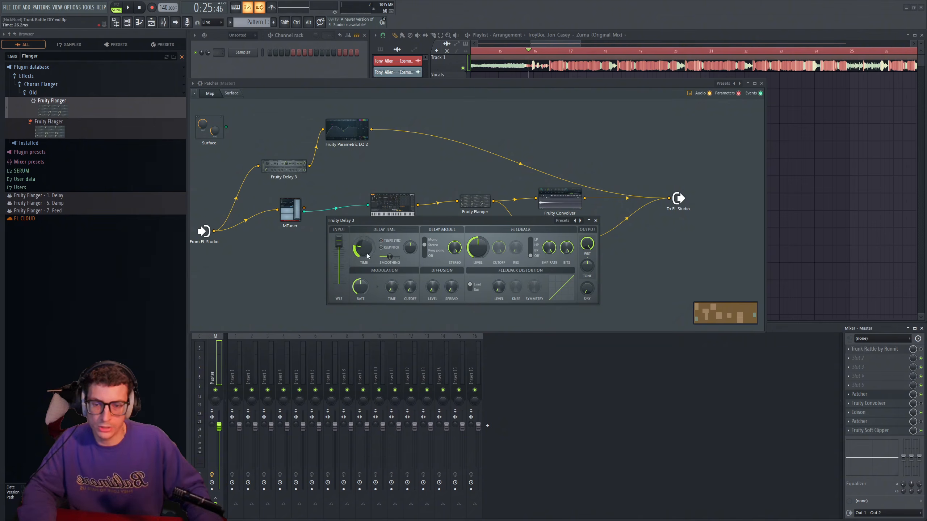
drag(391, 223, 333, 272)
drag(360, 134, 382, 127)
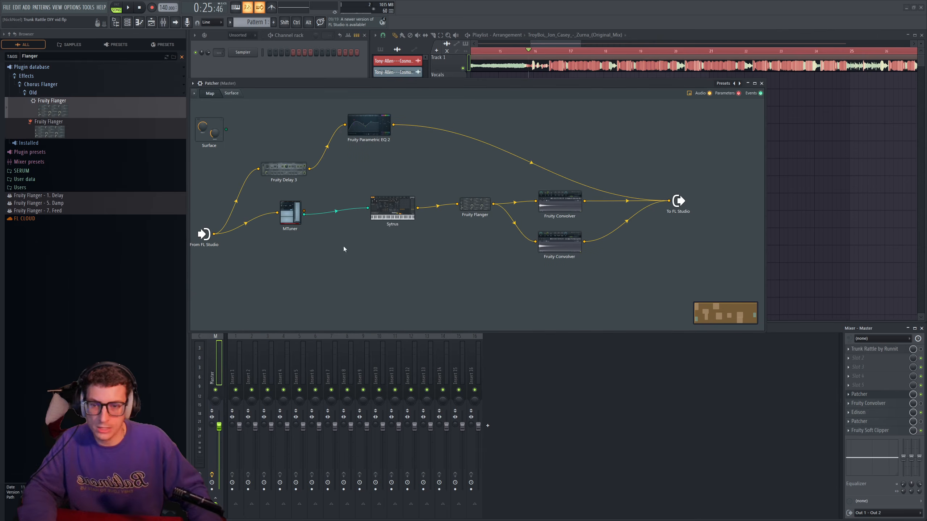
- Raise Fruity Delay 3's delay time to about 179 ms and turn its feedback level fully down while auditioning the song
click(285, 169)
drag(356, 246, 347, 245)
key(space)
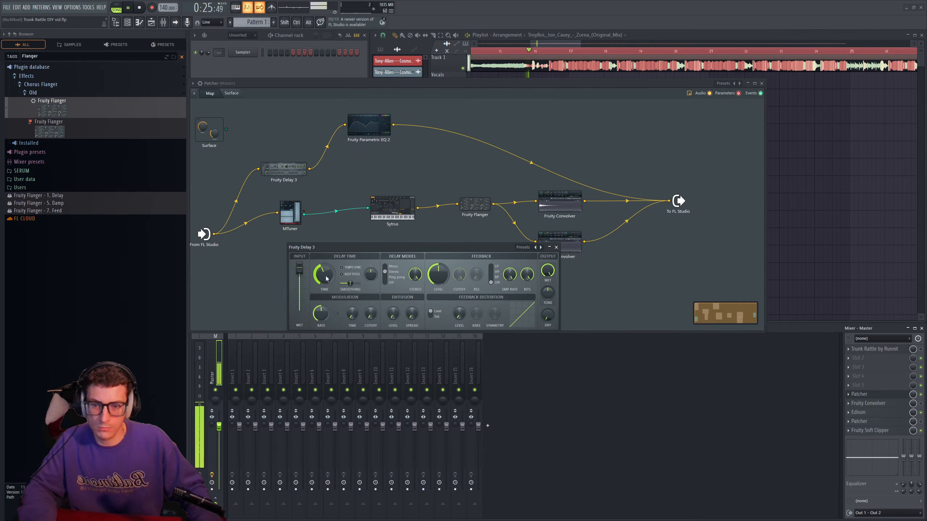
drag(323, 274, 323, 280)
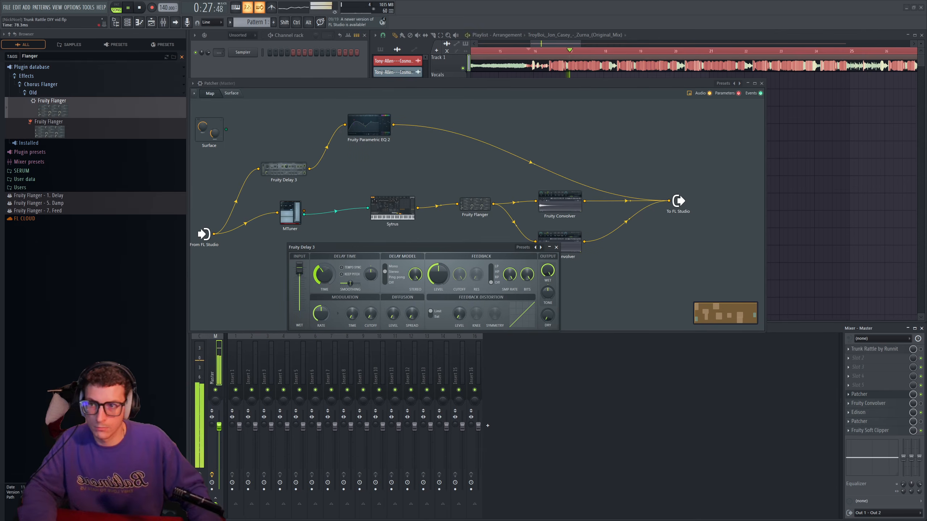
drag(442, 270, 441, 278)
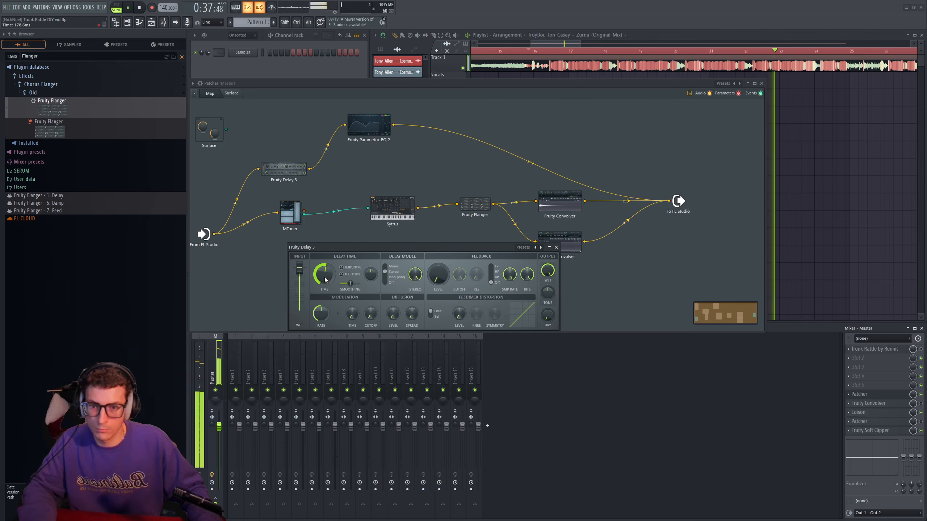
drag(352, 251, 356, 253)
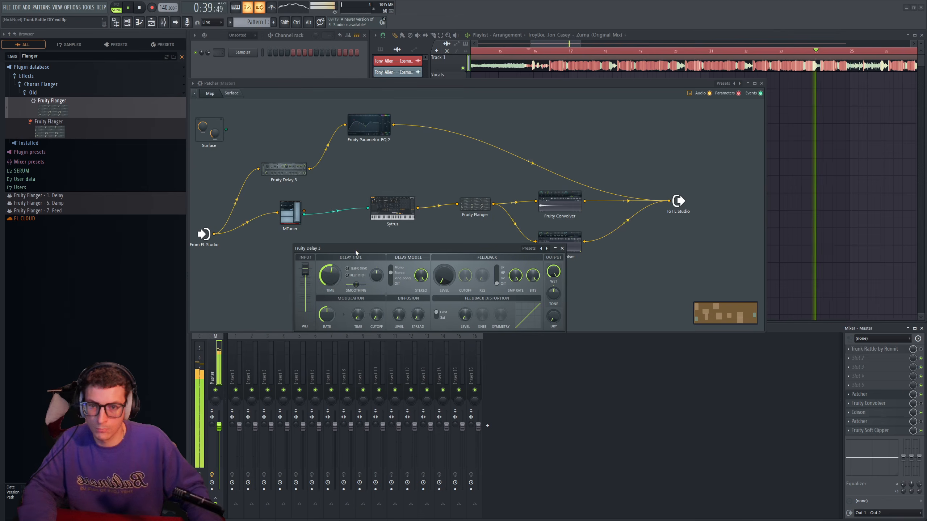
key(space)
click(563, 248)
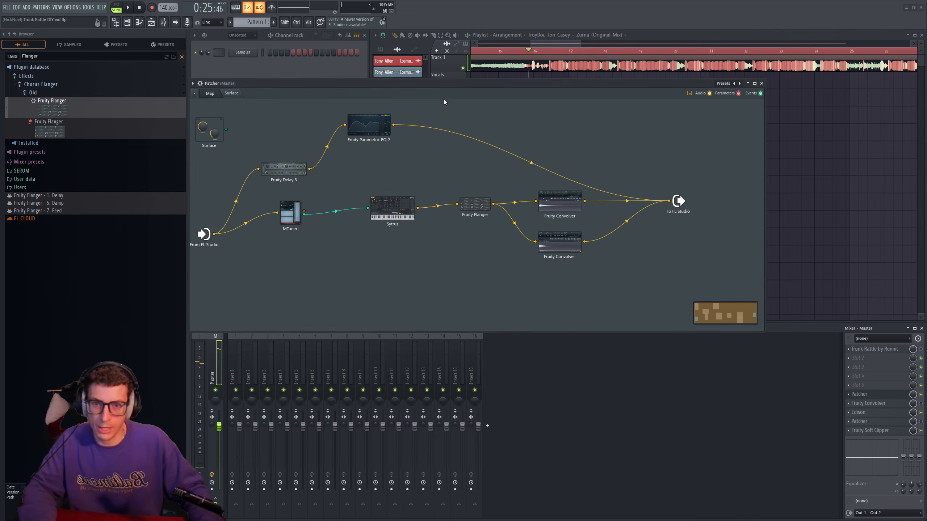
- Review the Fruity Delay 3 settings and reposition Sytrus and Fruity Parametric EQ 2 to tidy the map
click(283, 170)
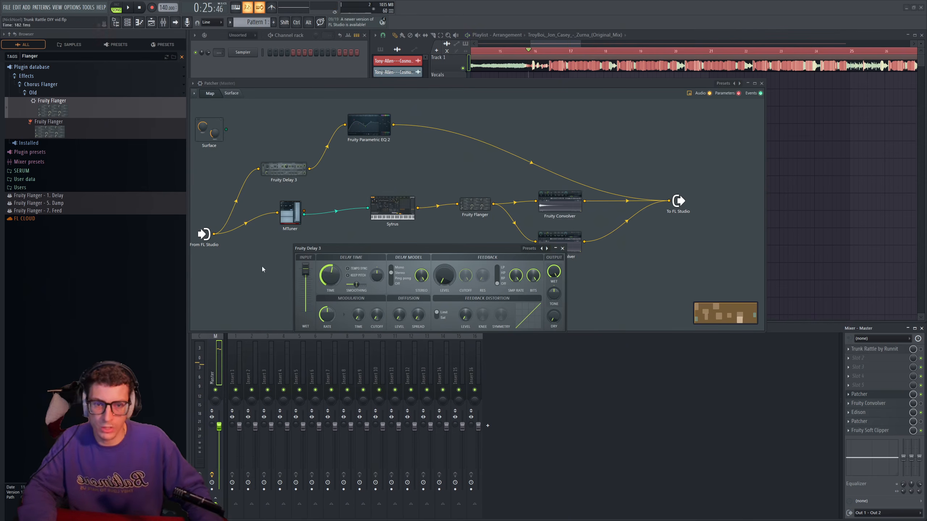
click(563, 248)
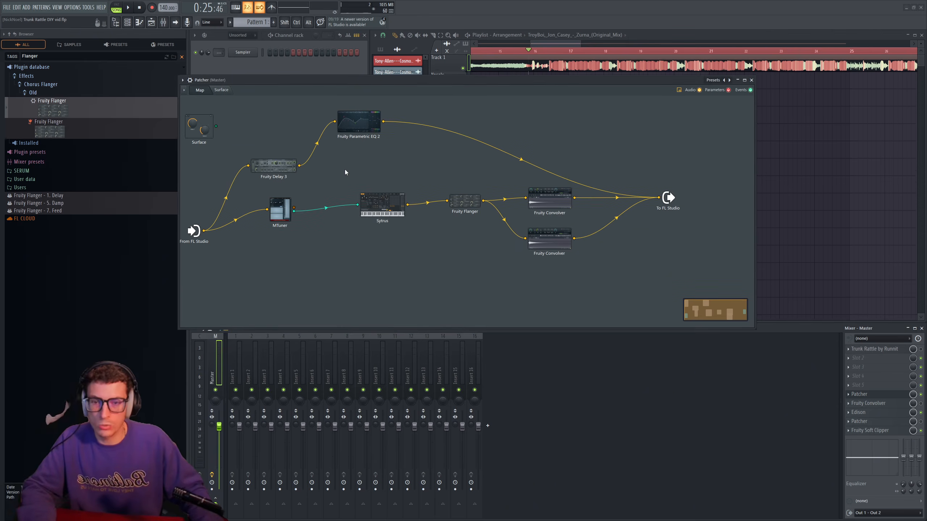
drag(382, 203, 362, 205)
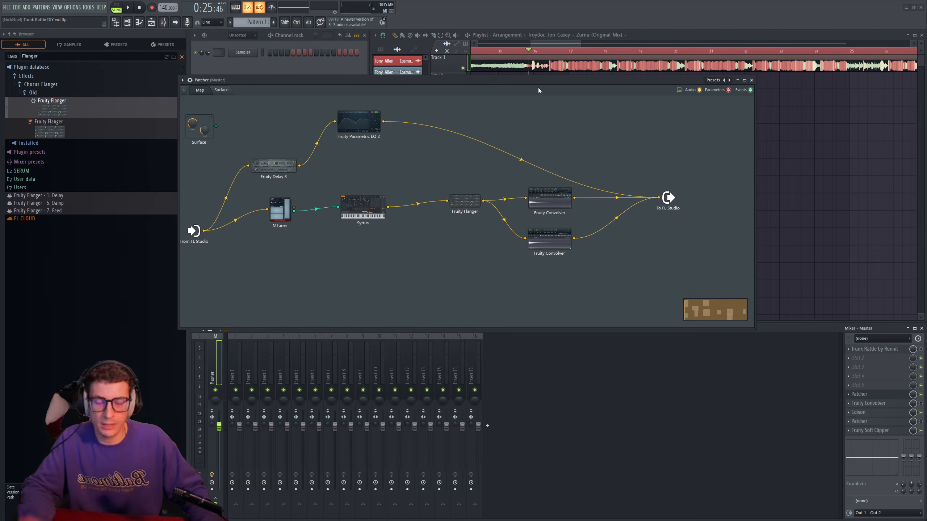
drag(360, 123, 363, 117)
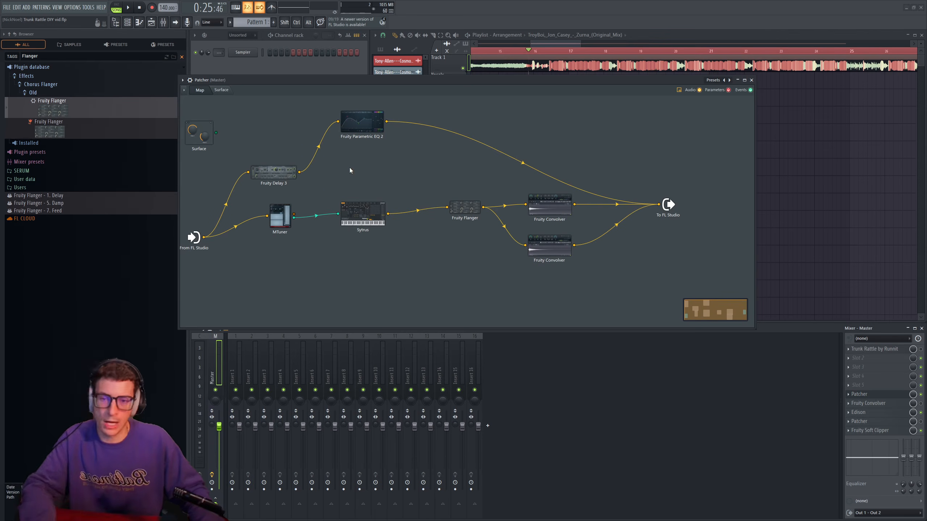
drag(396, 77, 414, 72)
- Add Fruity Peak Controller to the map, feed it from Fruity Parametric EQ 2's output, and check the EQ's low-pass curve
right_click(365, 181)
mouse_move(394, 192)
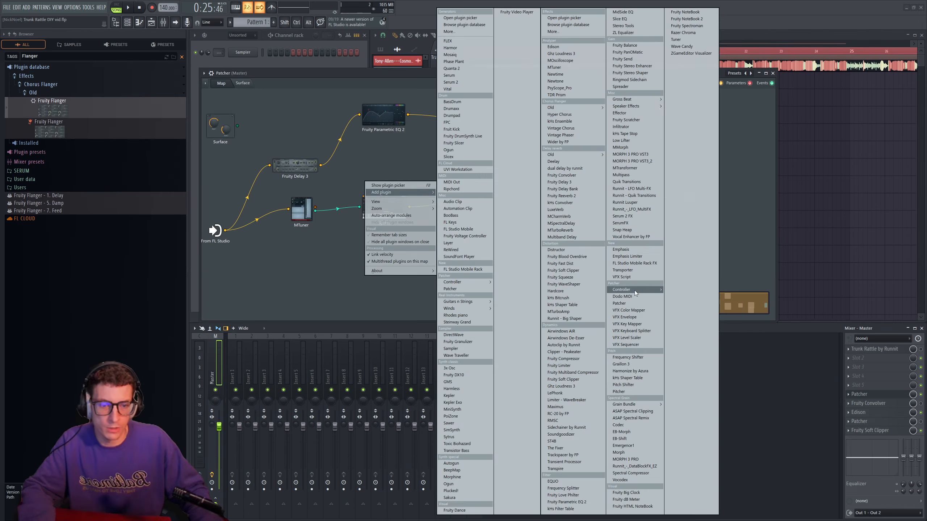
mouse_move(634, 290)
click(690, 303)
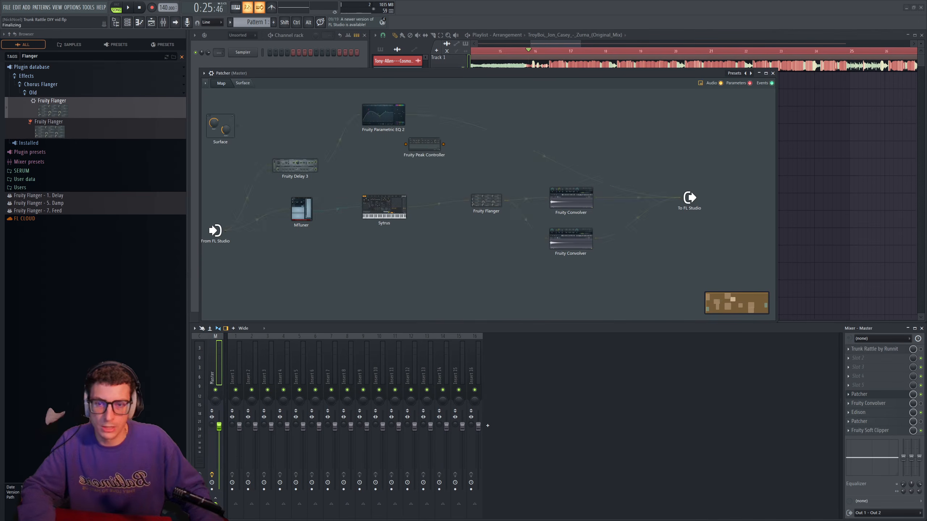
drag(406, 115, 435, 160)
double_click(401, 125)
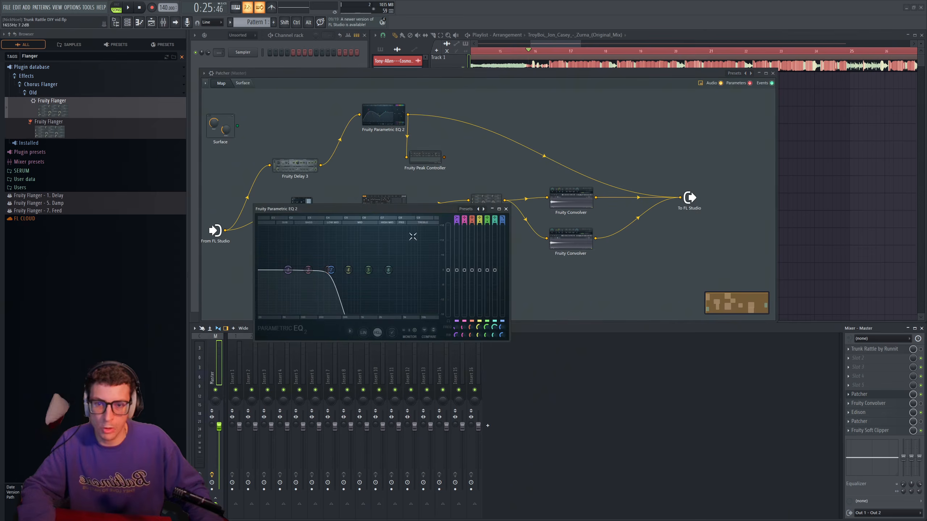
click(506, 209)
- Activate the Peak controller output on Fruity Peak Controller and position the module below Fruity Parametric EQ 2
drag(420, 157, 428, 156)
right_click(453, 155)
click(453, 156)
right_click(436, 151)
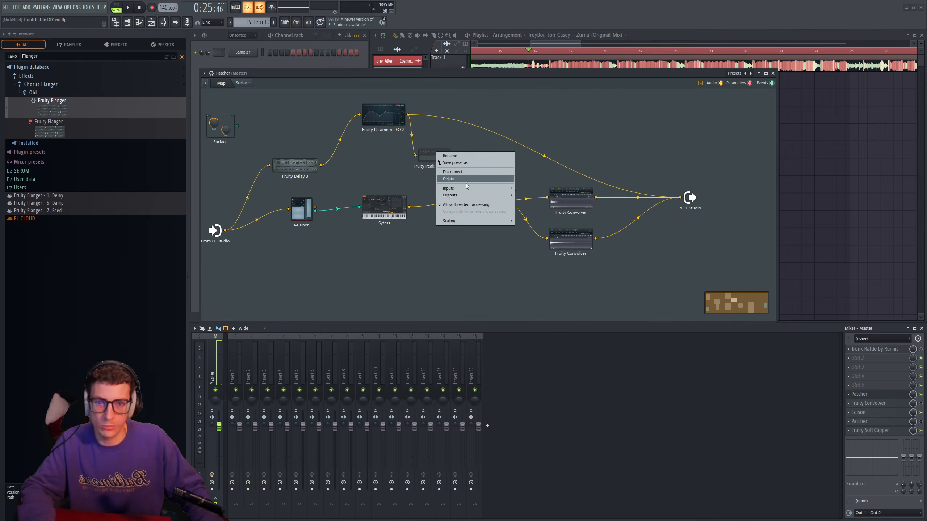
mouse_move(466, 195)
mouse_move(530, 203)
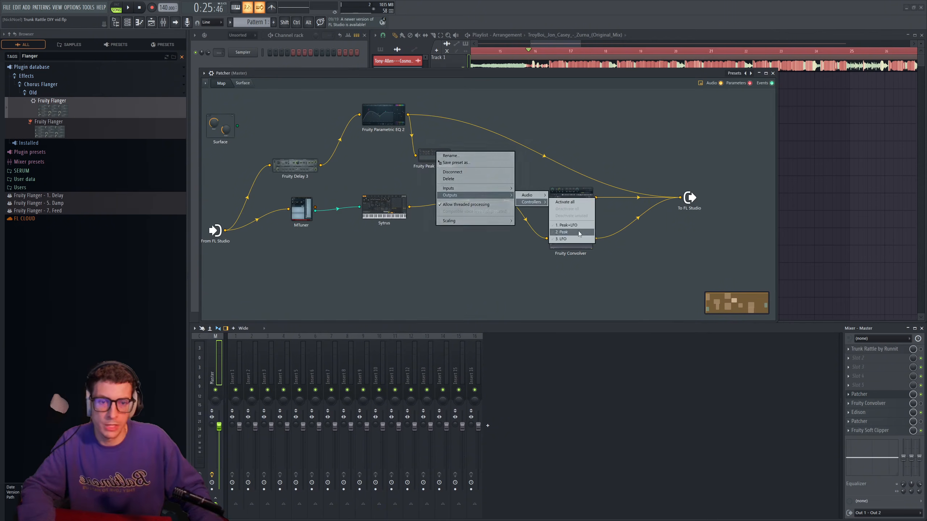
click(570, 233)
mouse_move(426, 161)
mouse_down()
mouse_move(416, 159)
mouse_move(425, 158)
mouse_up()
right_click(377, 207)
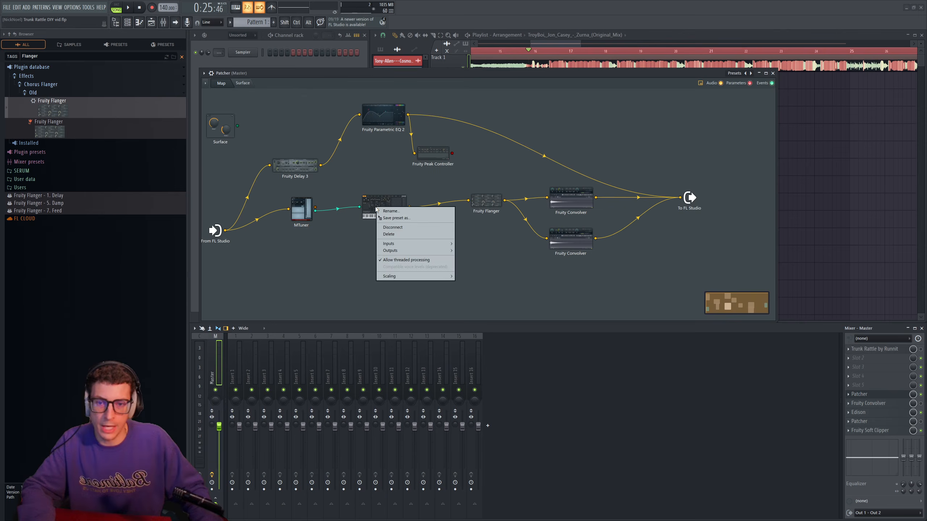
click(379, 182)
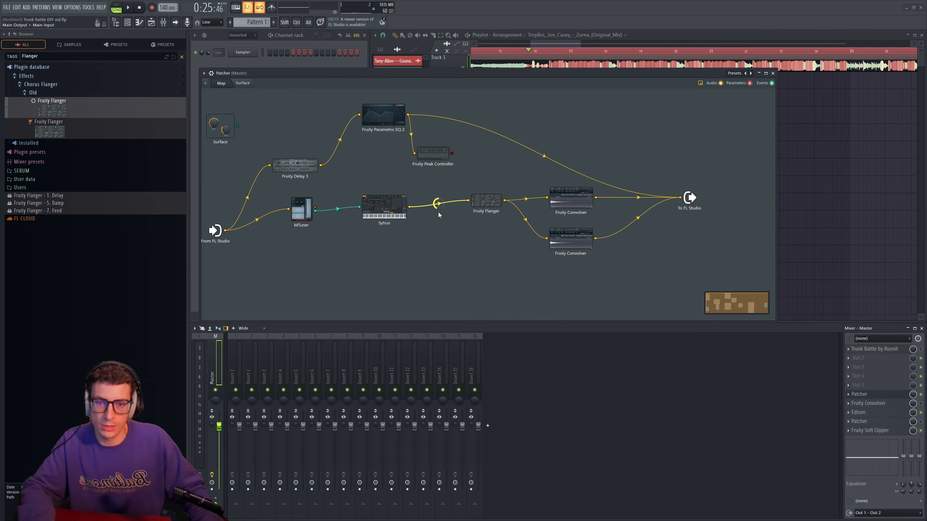
- Add Fruity Balance to the map and wire it in between Sytrus and Fruity Flanger
right_click(443, 238)
mouse_move(475, 248)
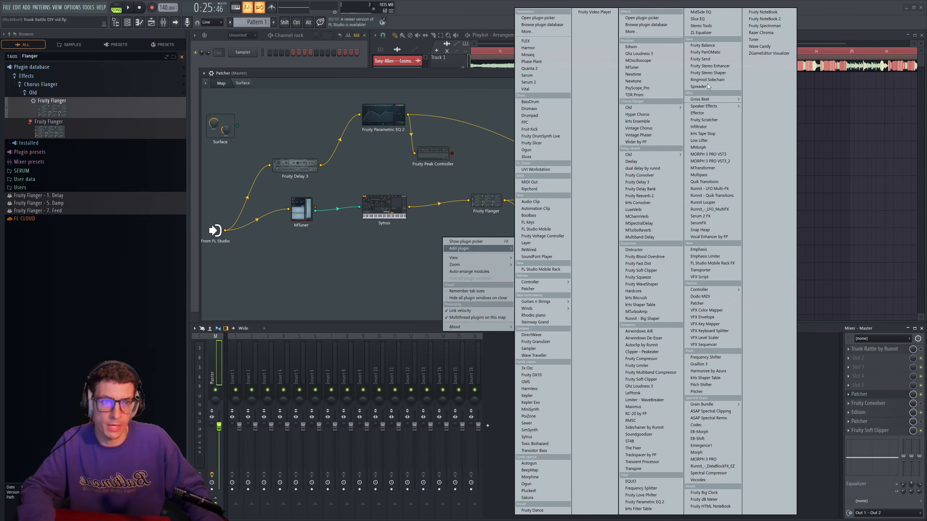
click(702, 45)
mouse_move(468, 201)
mouse_down()
mouse_move(436, 242)
mouse_move(445, 234)
mouse_move(438, 214)
mouse_move(468, 201)
mouse_up()
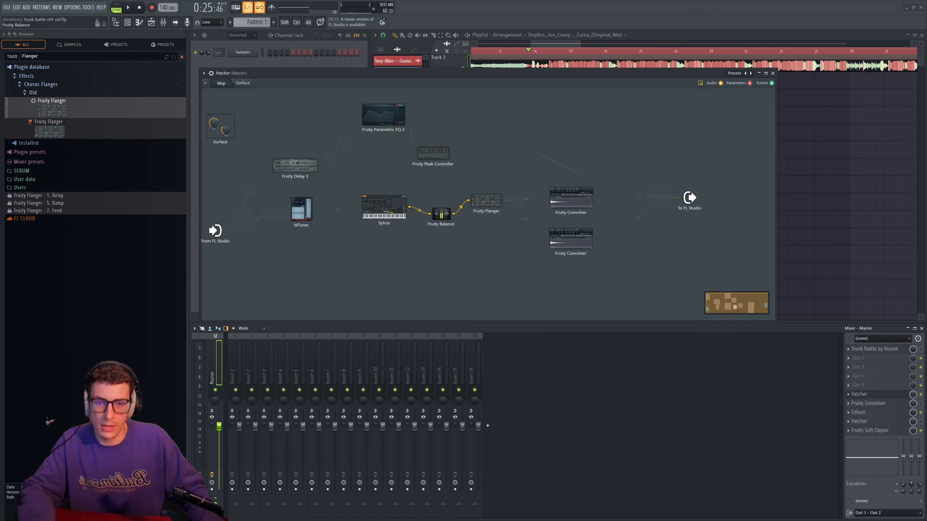
- Expose Fruity Balance's Volume as a parameter input, link Fruity Peak Controller's output to it, and nudge the controller module into place
double_click(441, 214)
right_click(493, 263)
click(516, 274)
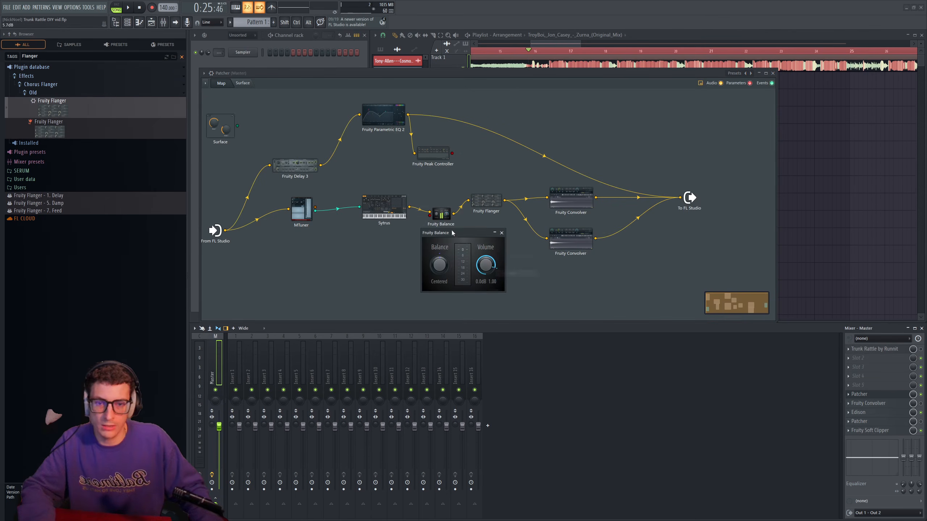
drag(469, 234, 449, 255)
click(482, 253)
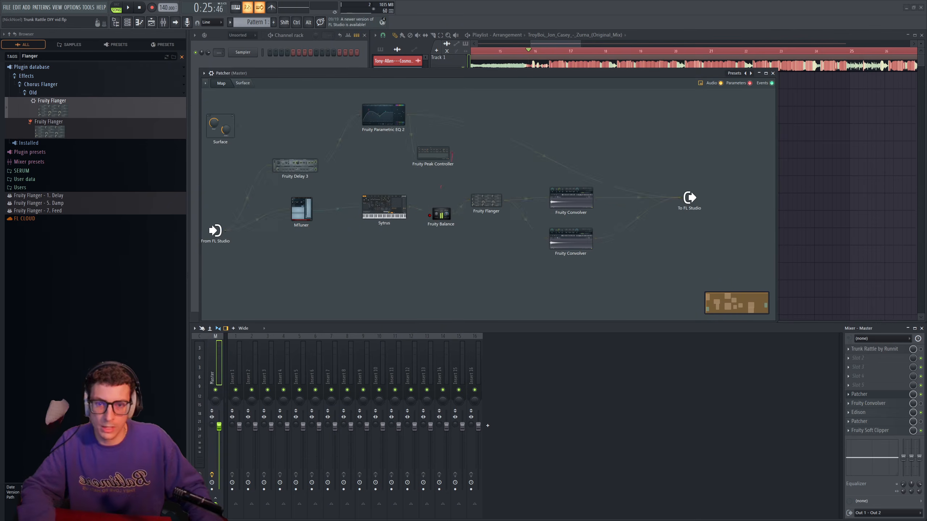
drag(430, 215, 430, 216)
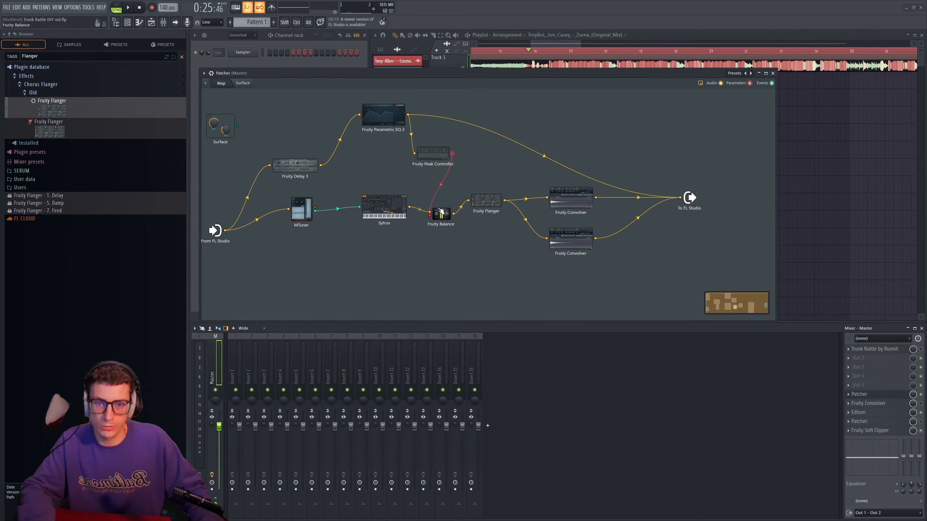
drag(436, 156, 434, 154)
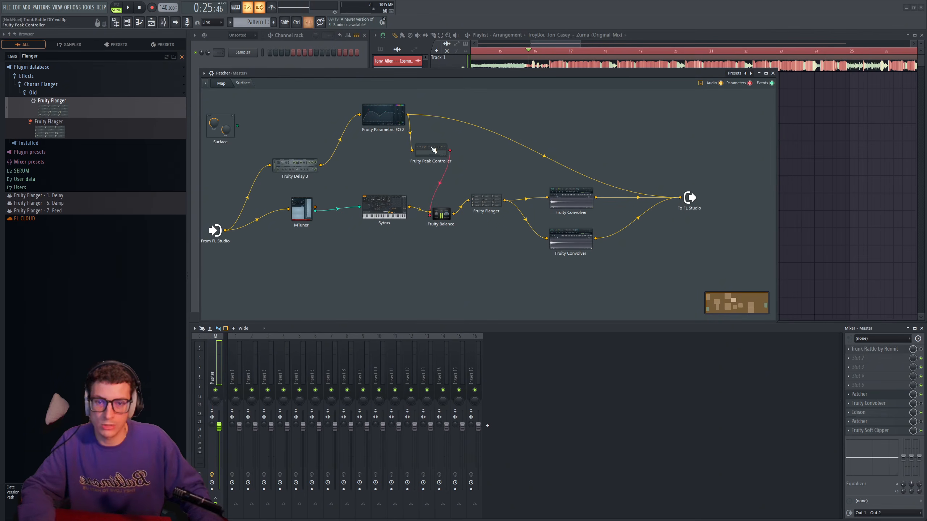
- Adjust Fruity Peak Controller's peak decay speed while playing the song and watching Fruity Balance's volume, closing both modules
click(449, 216)
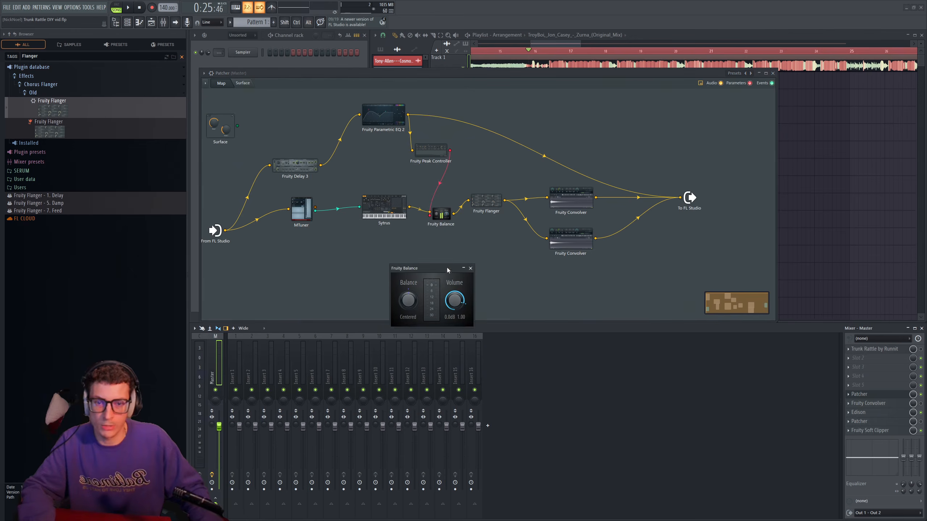
click(434, 152)
drag(446, 76, 394, 312)
key(space)
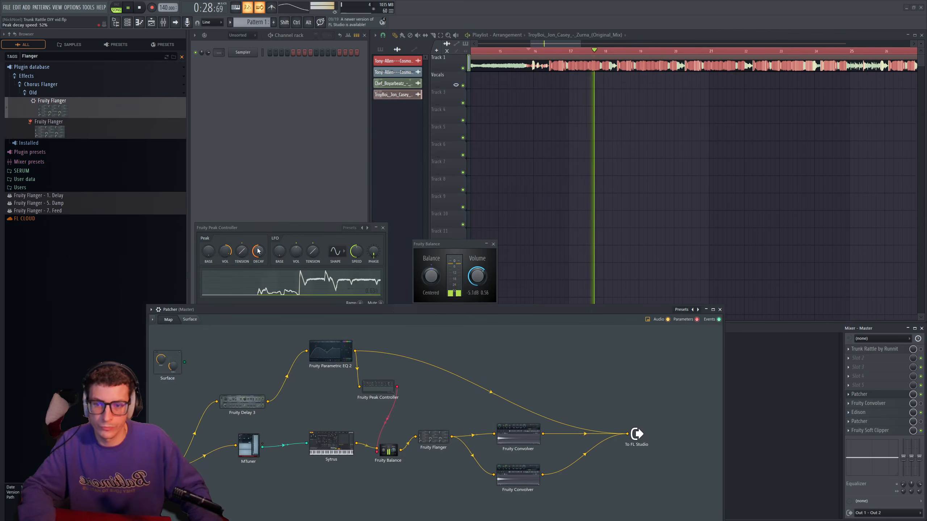
drag(258, 252, 258, 259)
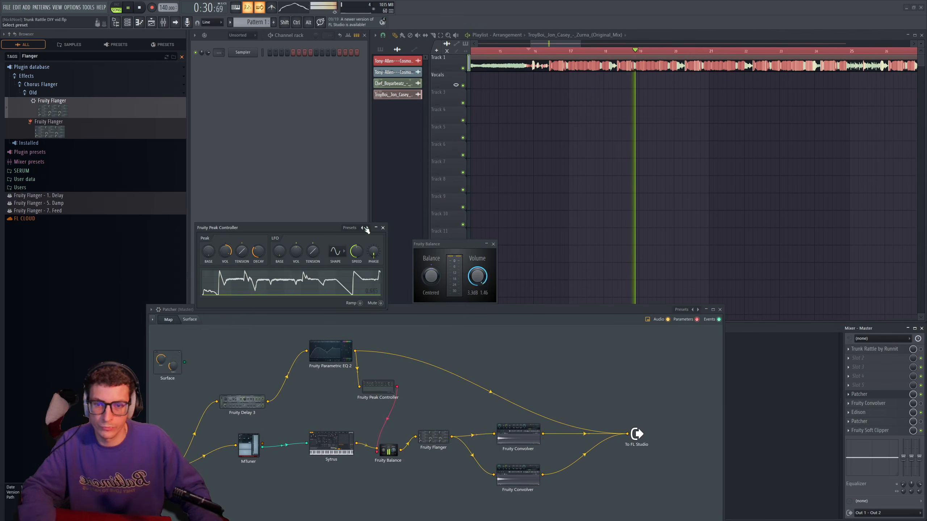
click(383, 227)
key(space)
click(495, 245)
key(space)
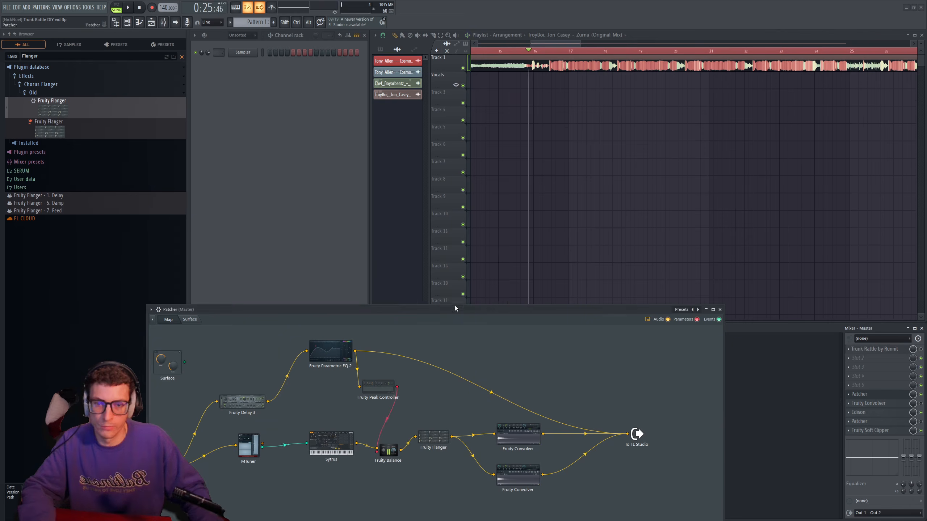
- Raise the To FL Studio output module on the patch map while auditioning the song
drag(455, 309, 475, 108)
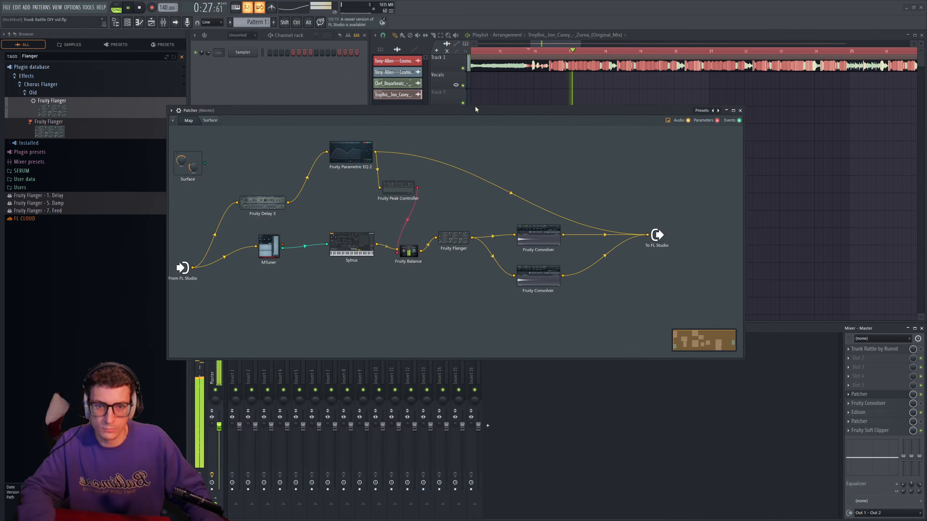
drag(657, 235, 680, 197)
key(space)
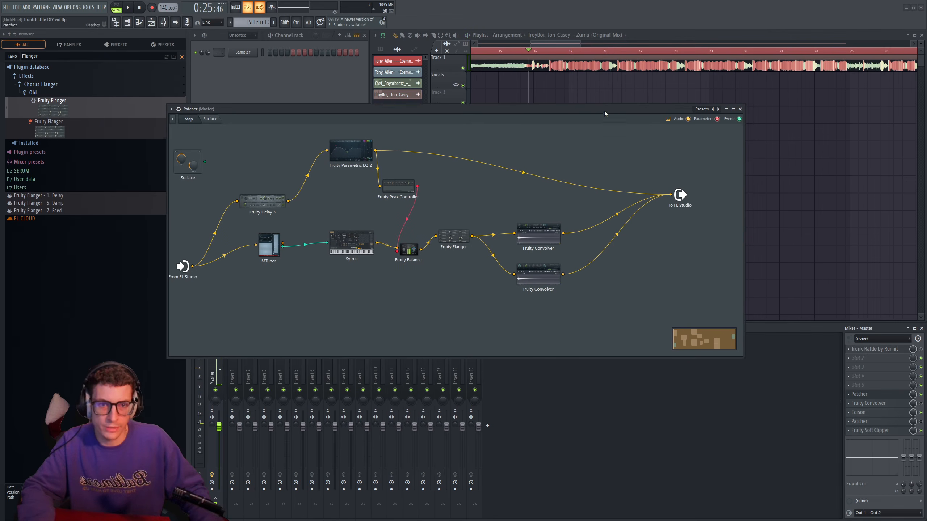
drag(604, 110, 604, 93)
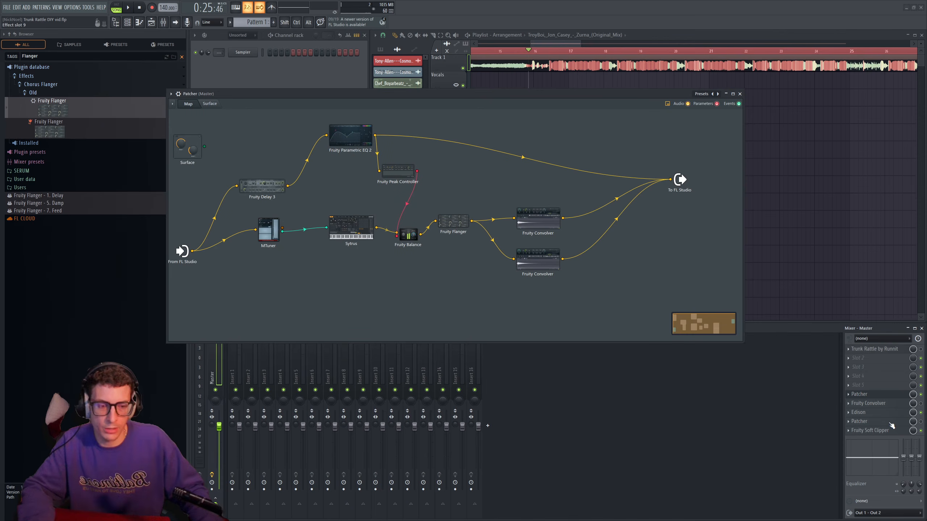
- Copy the SMALL CAR IR convolver preset from the Trunk Rattle by Runnit map into the DIY Patcher map
click(891, 352)
click(344, 98)
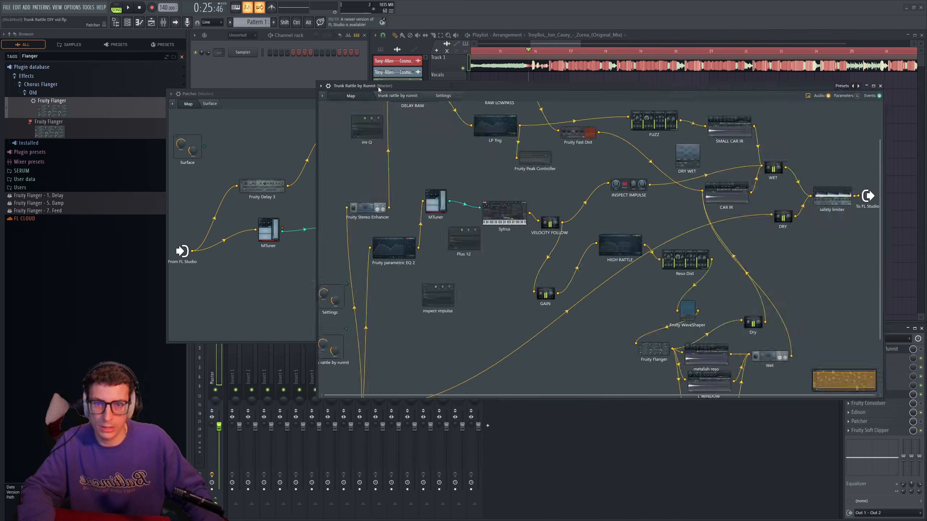
drag(380, 87, 171, 119)
right_click(515, 161)
click(536, 177)
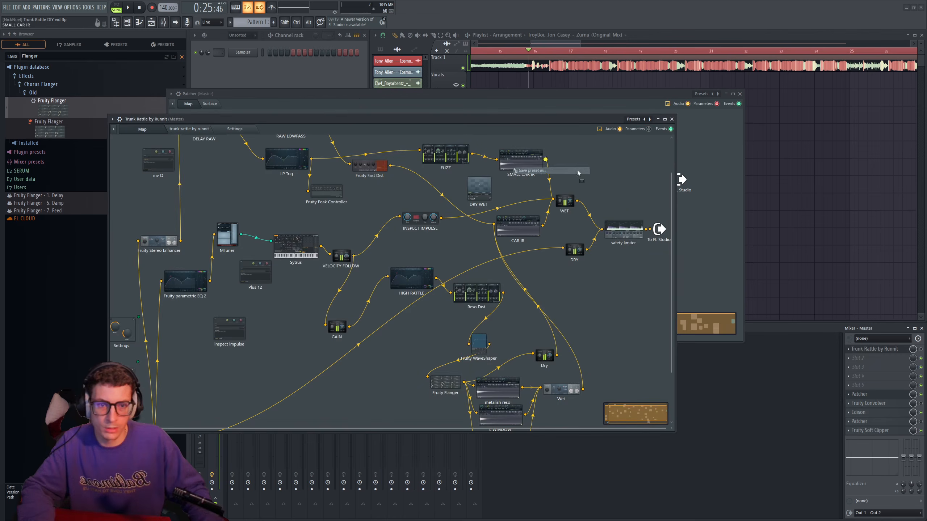
click(672, 119)
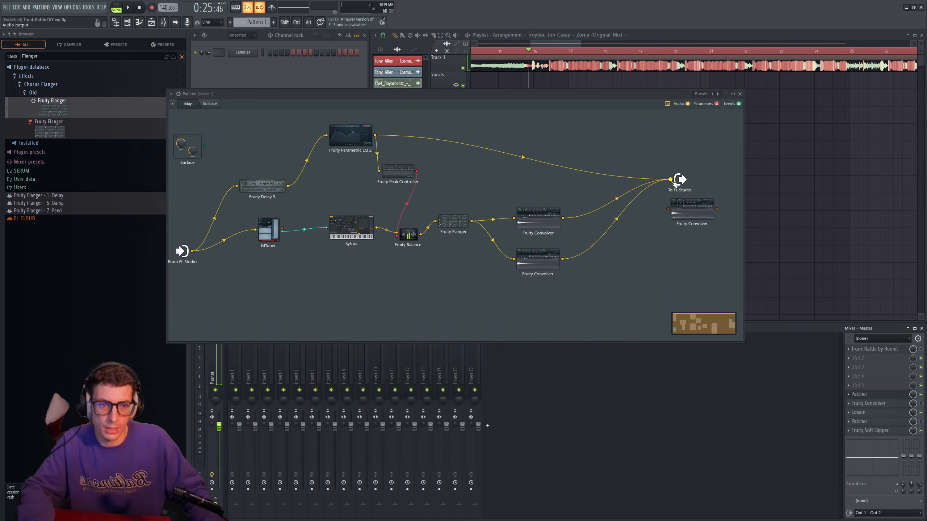
- Route the EQ and both parallel convolvers through the new Fruity Convolver into To FL Studio, and align the modules during playback
mouse_move(671, 180)
mouse_down()
mouse_move(668, 209)
mouse_move(686, 192)
mouse_move(670, 179)
mouse_up()
key(space)
drag(695, 214, 619, 175)
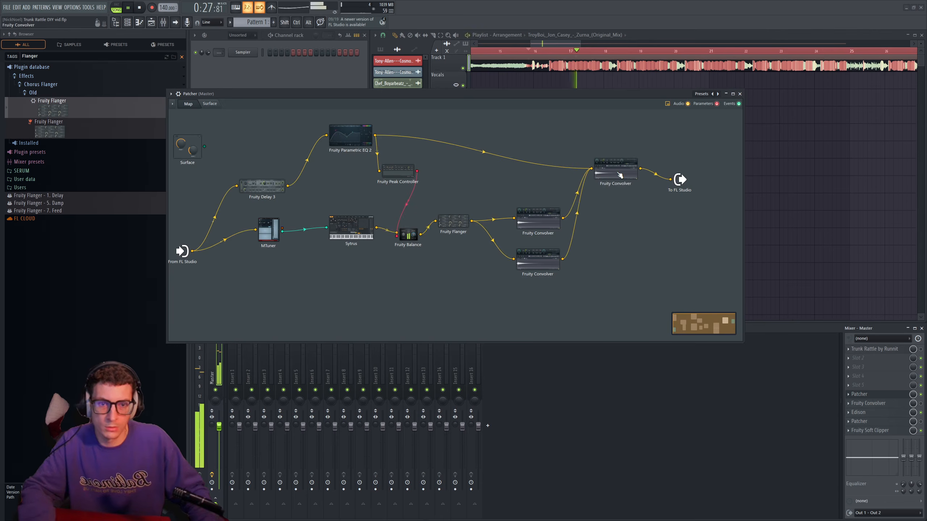
drag(680, 180, 702, 169)
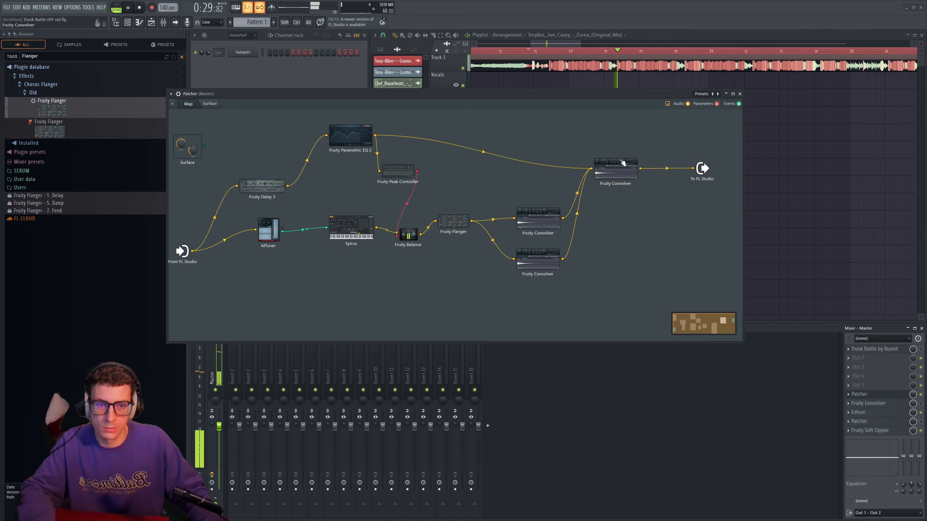
drag(616, 176, 633, 177)
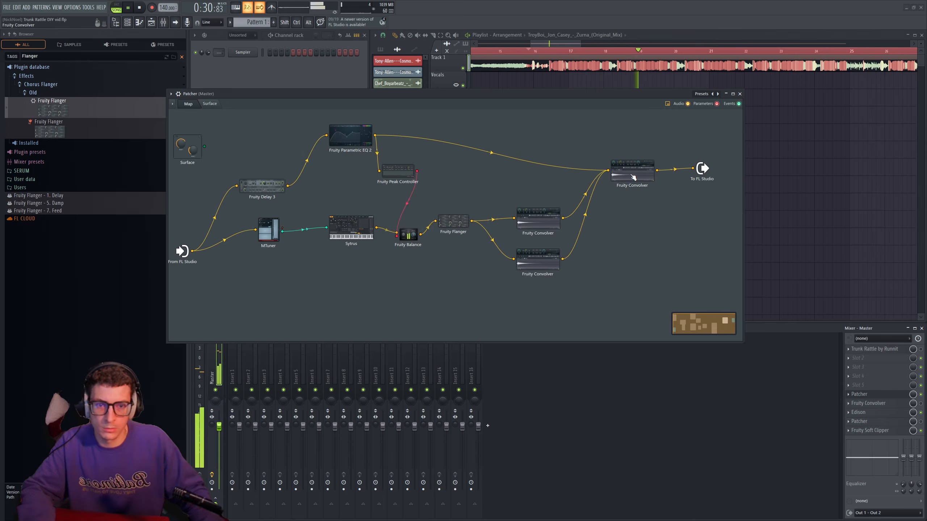
- Check the impulse envelopes of the two Fruity Convolvers fed by Fruity Flanger while the song plays
click(556, 211)
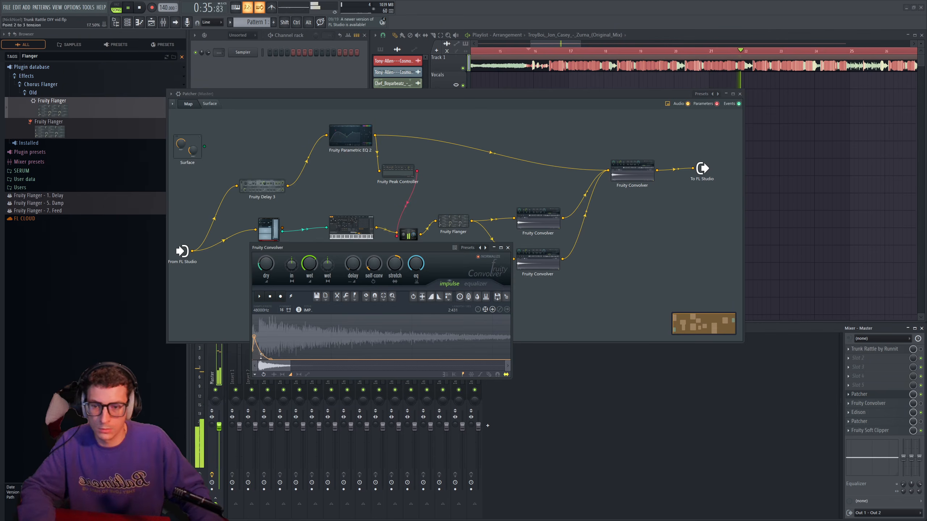
click(508, 248)
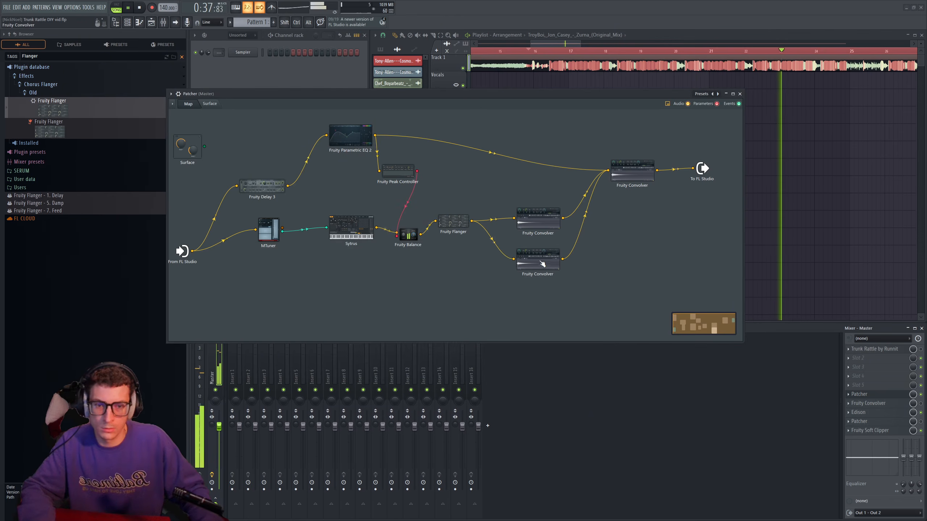
click(539, 263)
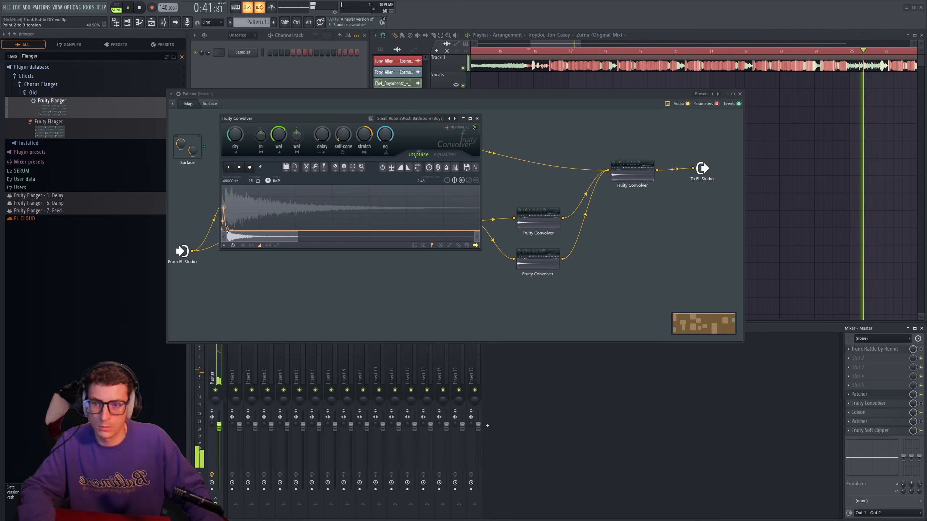
drag(365, 119, 346, 139)
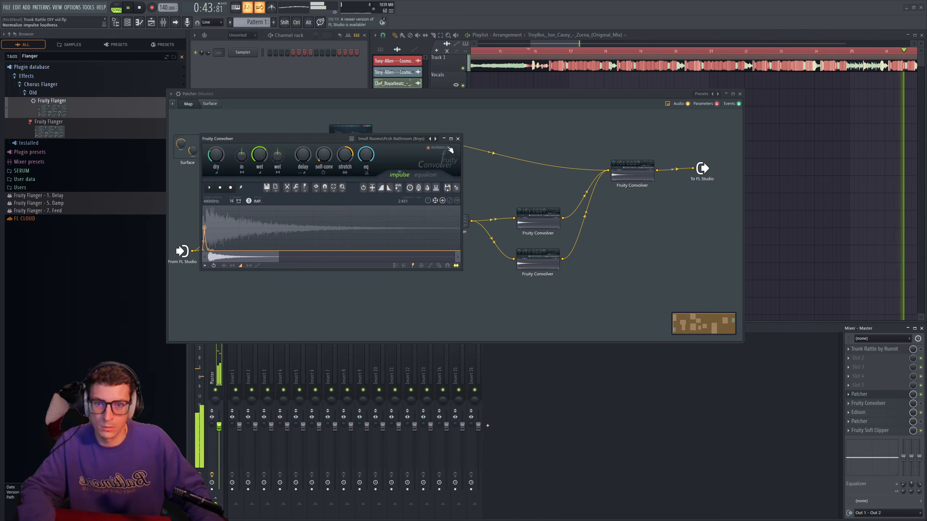
click(458, 138)
key(space)
- Close the DIY patch and open Trunk Rattle by Runnit, enlarging its window to show the complete module map
drag(463, 94, 494, 101)
drag(435, 102, 450, 91)
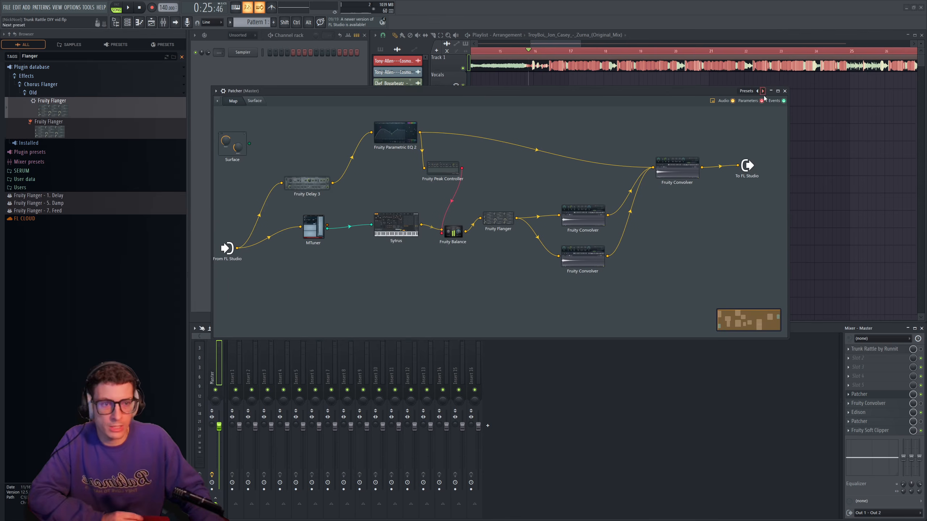
click(785, 91)
click(893, 353)
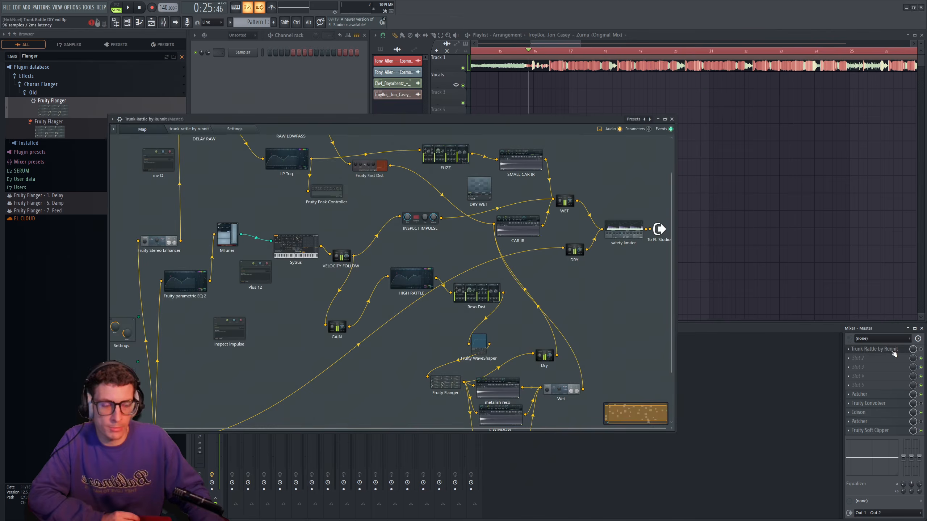
drag(364, 120, 487, 92)
scroll(416, 183, up, 2)
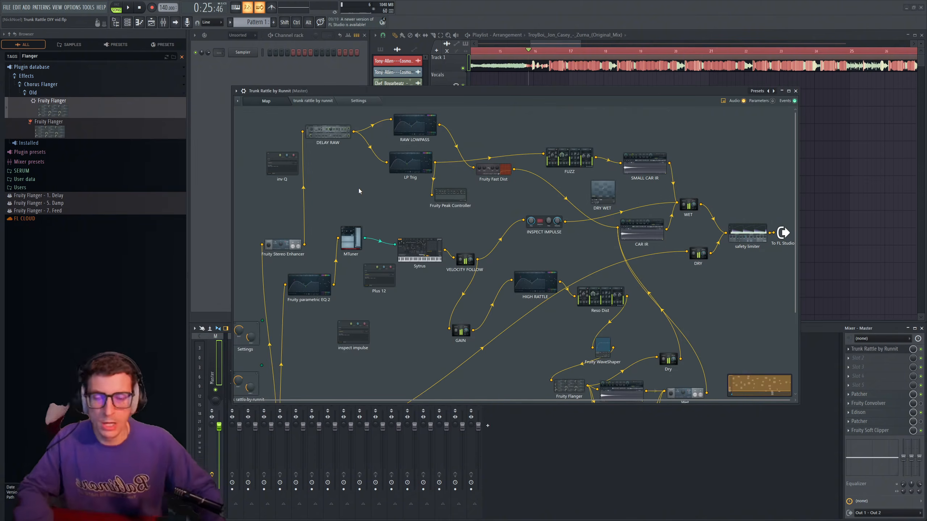
drag(445, 99, 434, 65)
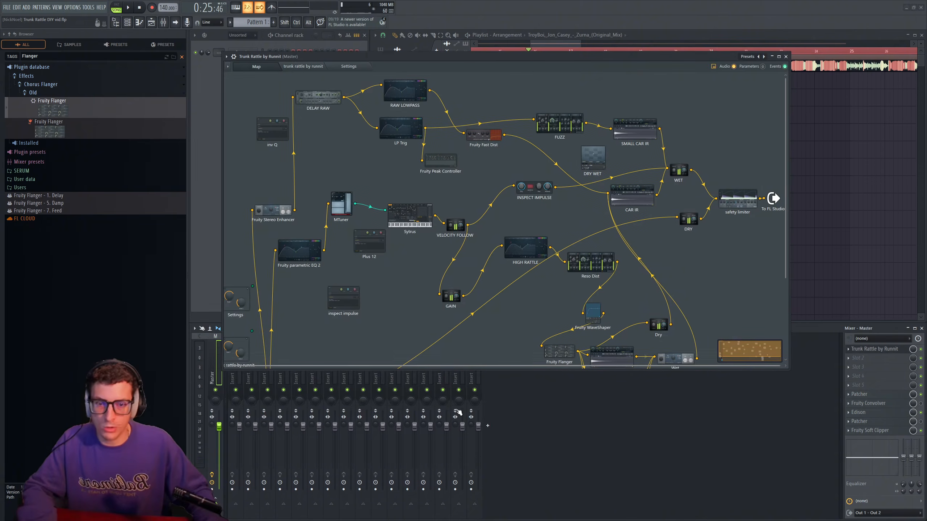
drag(497, 367, 494, 468)
drag(427, 59, 438, 80)
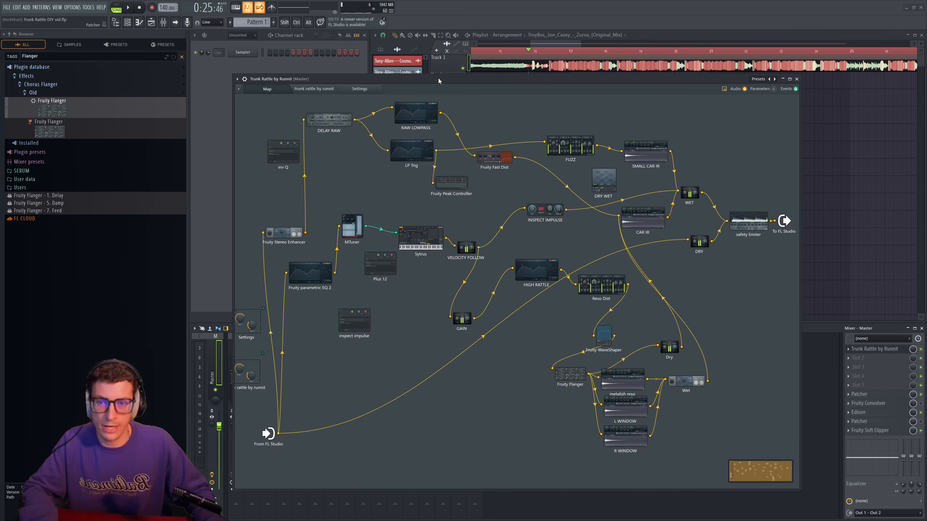
- Open the FUZZ Distructor module and Trunk Rattle's car control surface, placing the two windows side by side
double_click(579, 146)
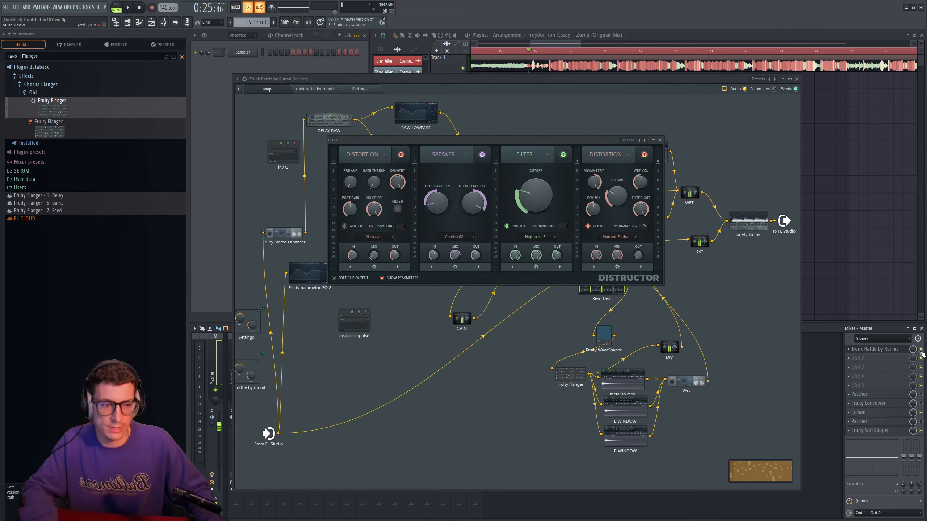
click(871, 350)
click(316, 89)
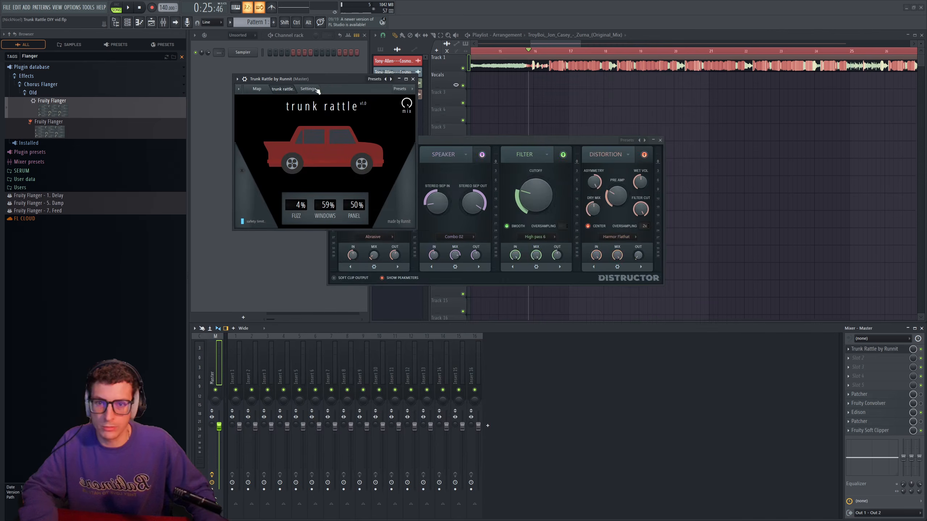
drag(516, 140, 567, 103)
- Audition Trunk Rattle's Fuzz amount at 30% and 100%, and return it to 4%
key(space)
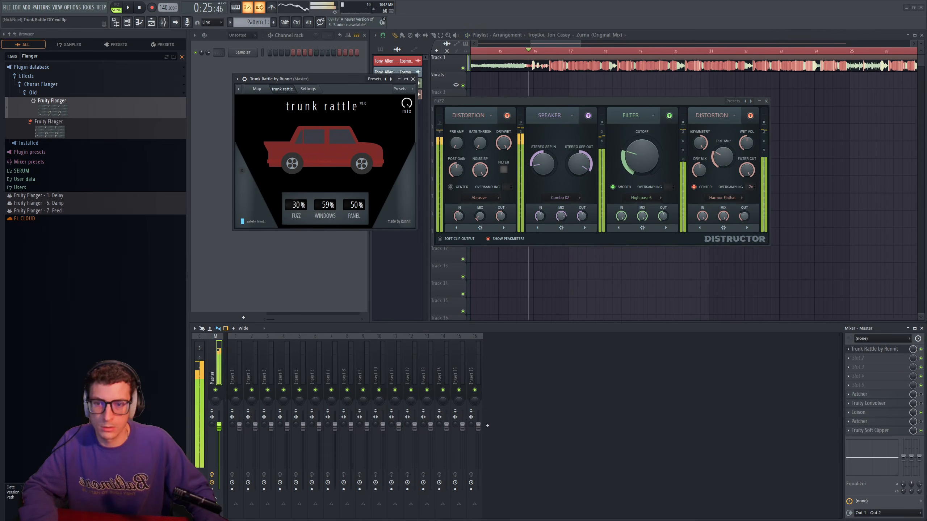
key(space)
drag(297, 205, 298, 139)
key(space)
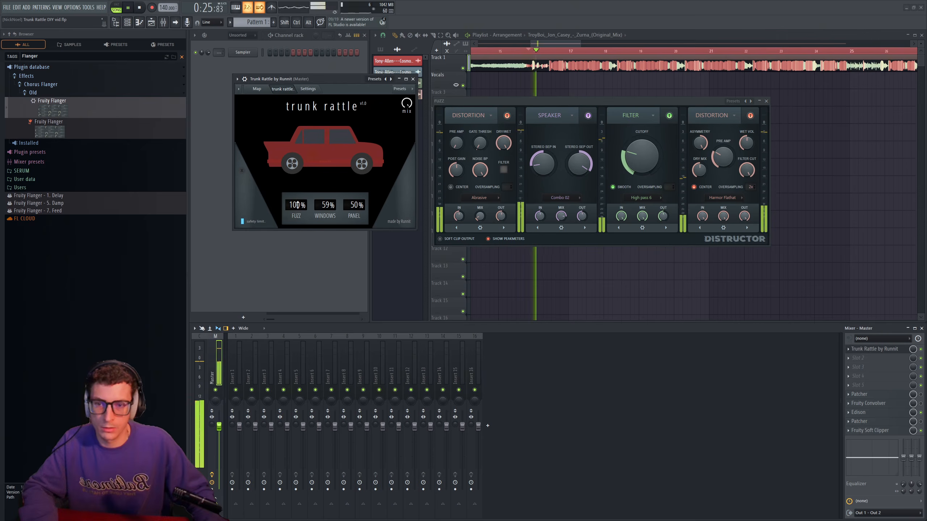
key(space)
drag(298, 205, 298, 264)
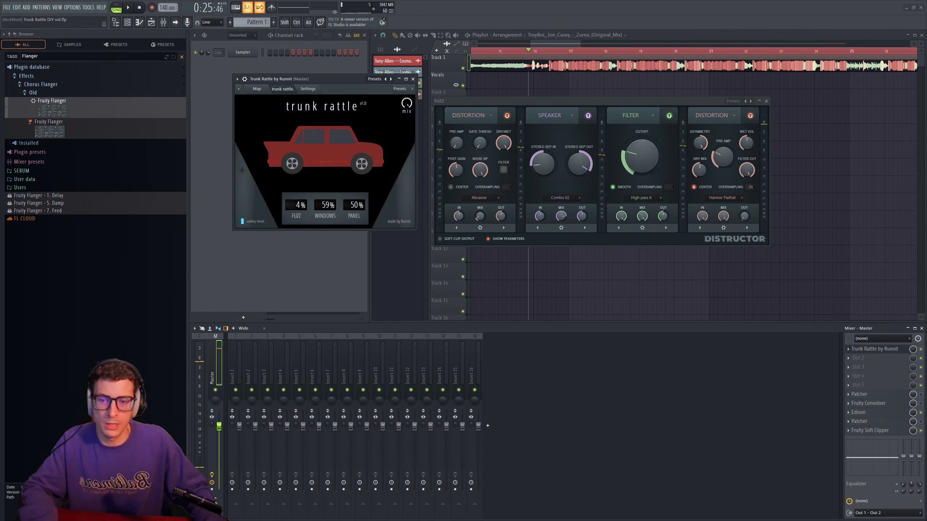
- Close the FUZZ Distructor, reposition the Trunk Rattle window, and show its impulse tone, sound leak and rattle tone settings
drag(336, 79, 339, 96)
drag(557, 102, 559, 95)
click(768, 94)
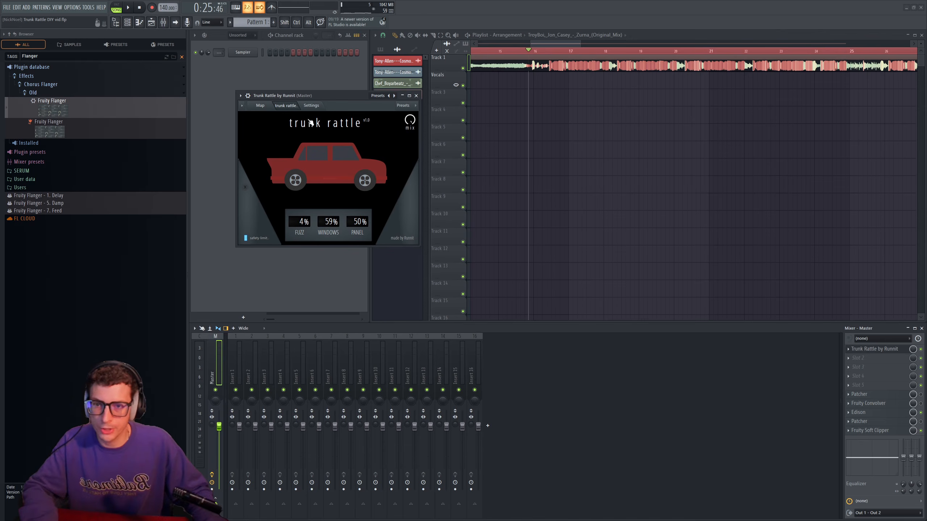
drag(333, 94, 446, 105)
click(333, 114)
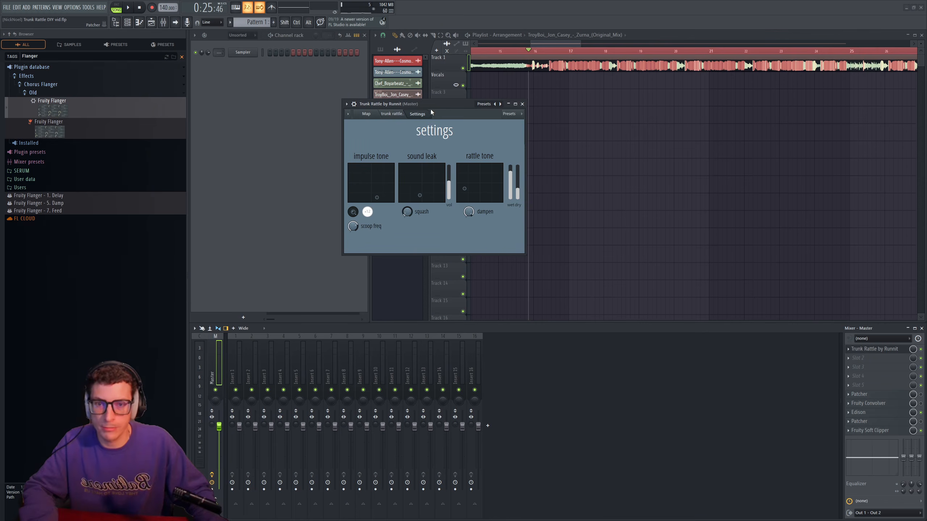
- Show Trunk Rattle's module map and open its Sytrus module, placing the synth window over the map
drag(430, 112, 438, 101)
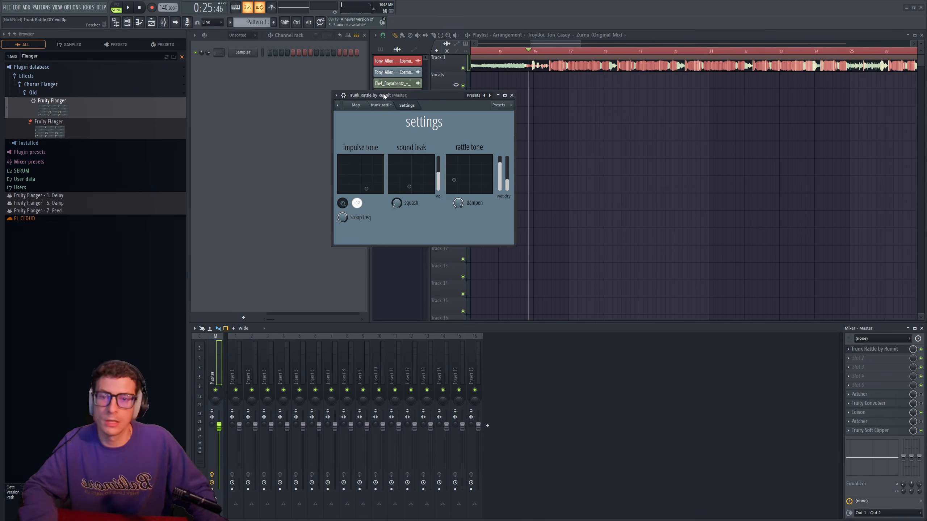
click(365, 105)
click(519, 252)
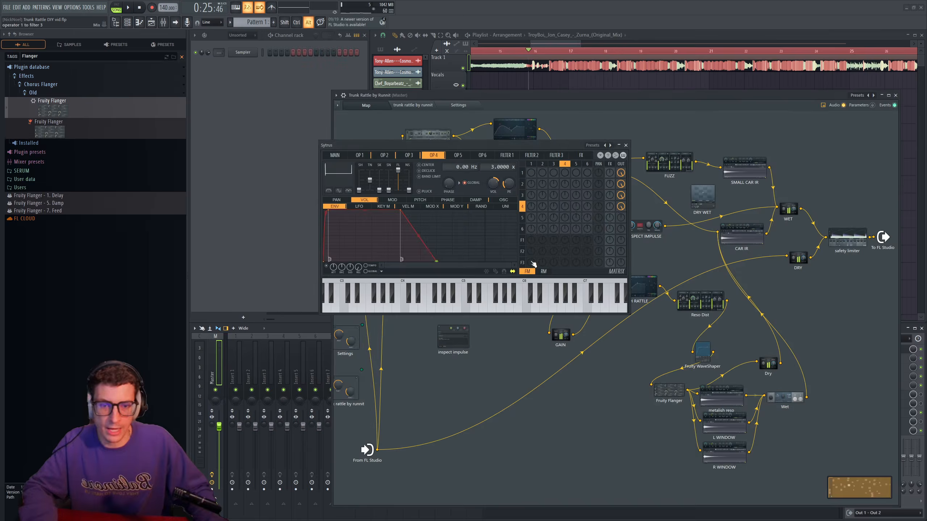
drag(411, 146, 398, 153)
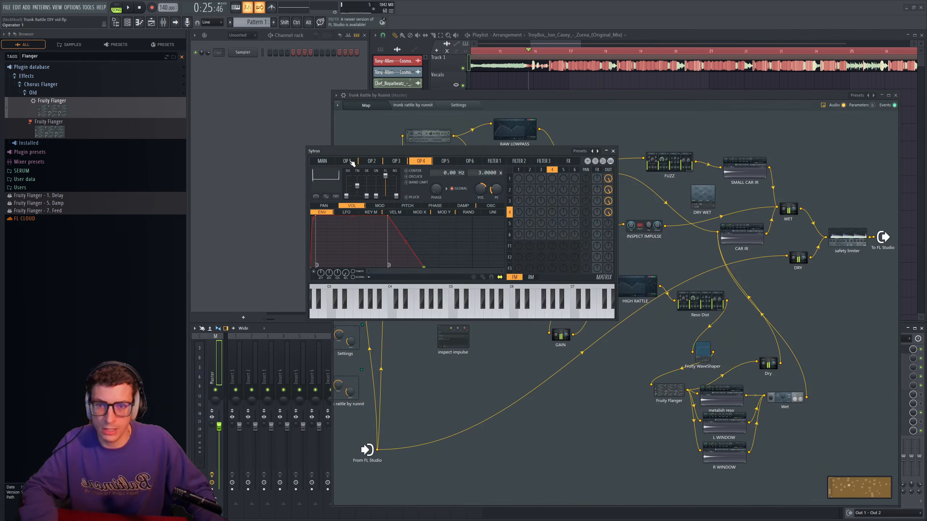
- Compare the frequency ratios and volume envelopes of Sytrus operators 1 to 4
click(351, 162)
click(365, 163)
click(353, 163)
click(369, 163)
click(393, 164)
click(416, 164)
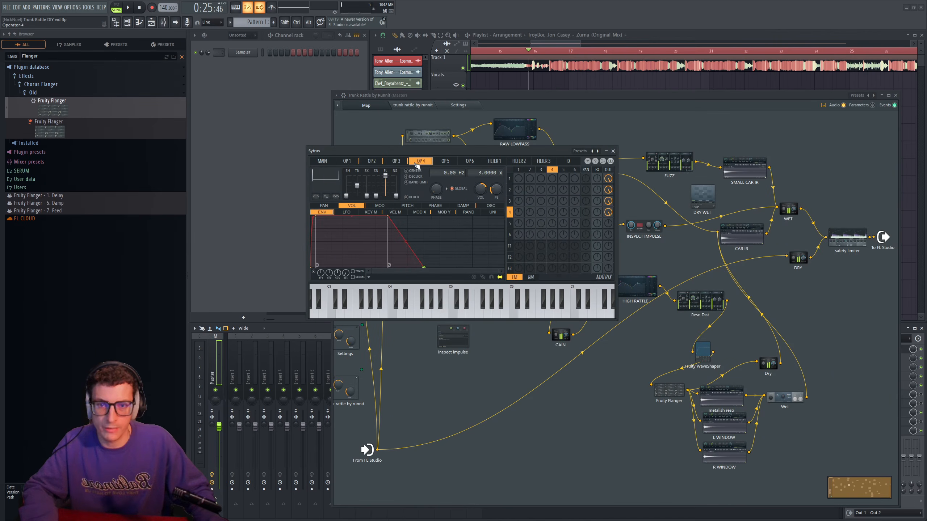
click(371, 162)
click(346, 162)
click(370, 164)
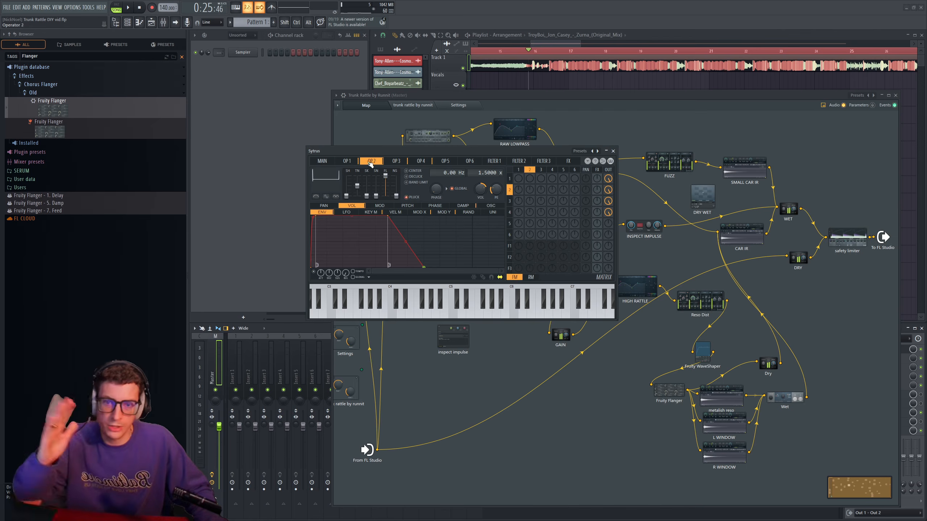
click(396, 163)
click(421, 163)
click(371, 163)
click(347, 162)
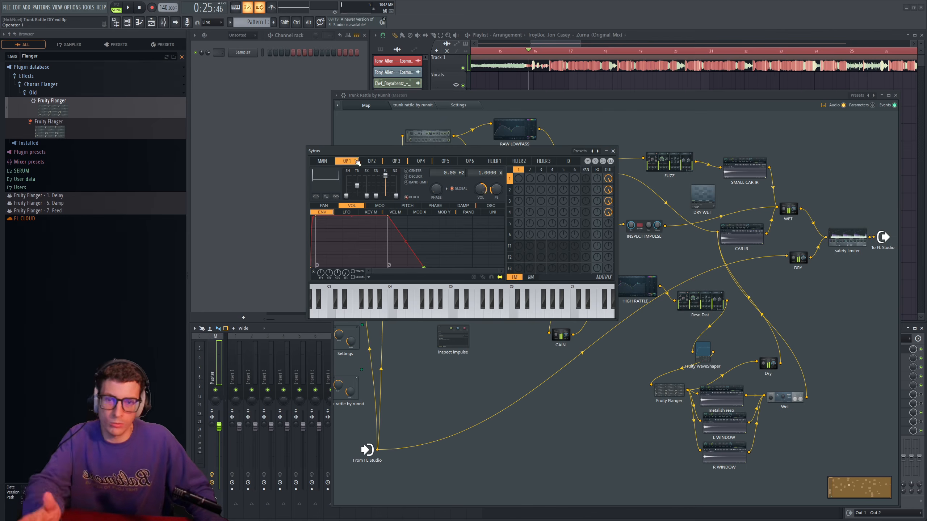
click(371, 163)
click(396, 162)
click(416, 163)
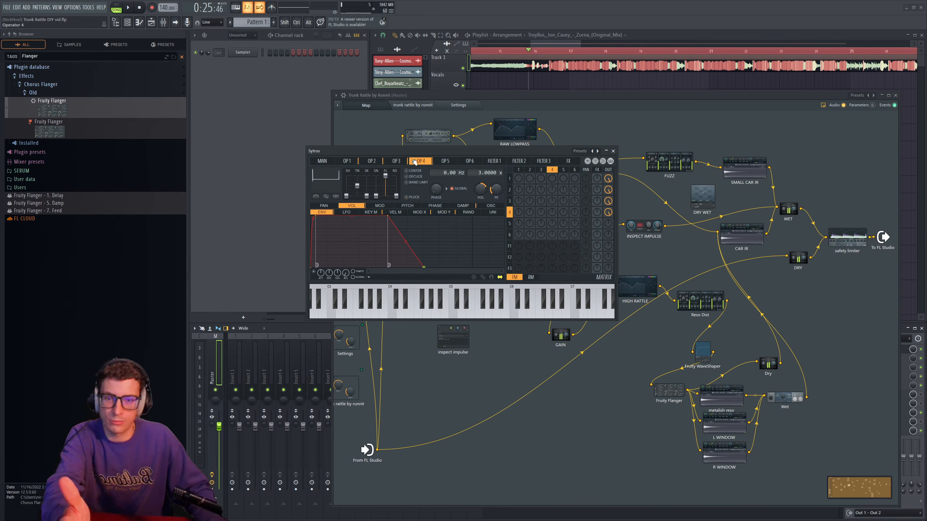
drag(512, 151, 523, 153)
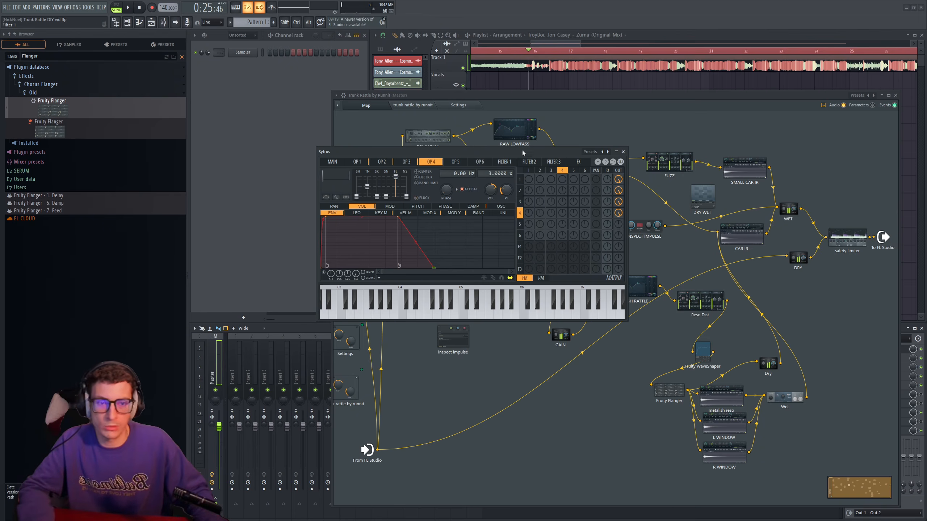
- Close Sytrus and return to Trunk Rattle's settings, turning on the first switch under impulse tone
click(624, 152)
drag(473, 95, 423, 93)
click(370, 83)
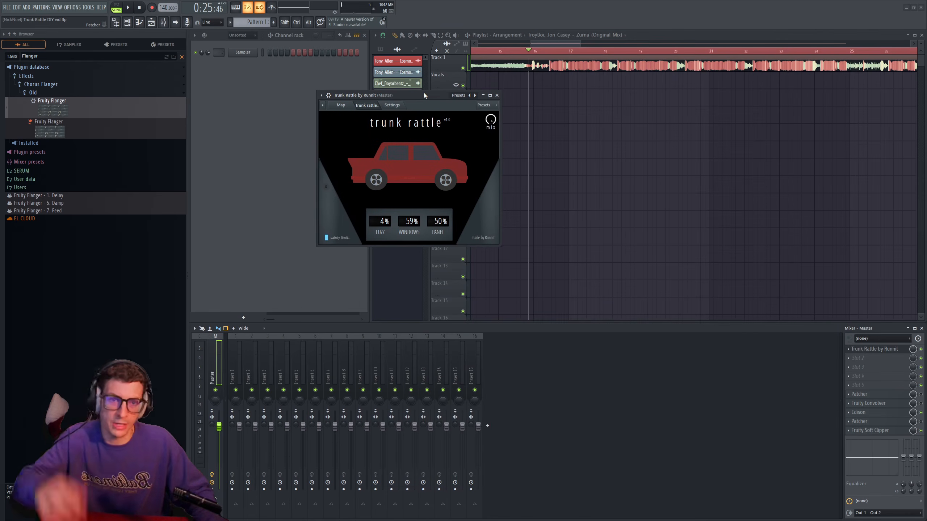
click(397, 105)
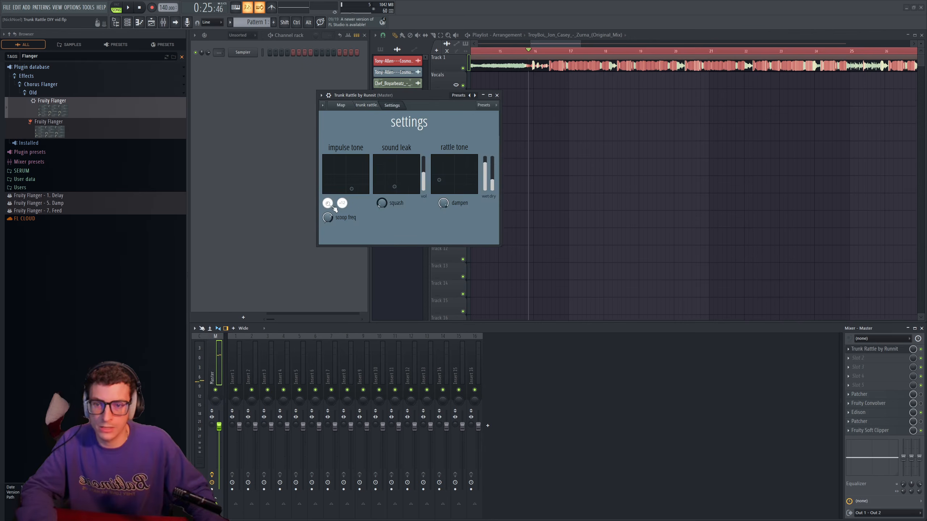
drag(420, 97, 438, 97)
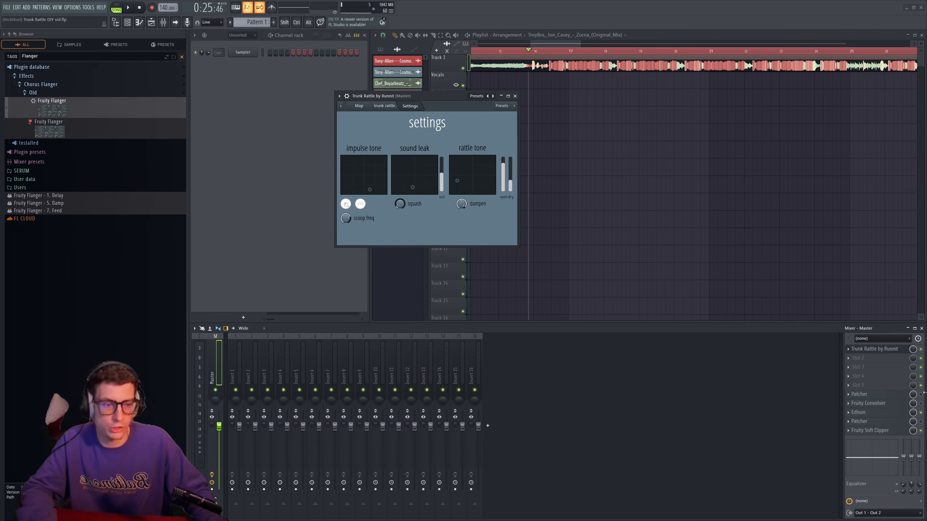
- Audition the impulse tone with its second switch on, and replay the passage with that switch off
key(space)
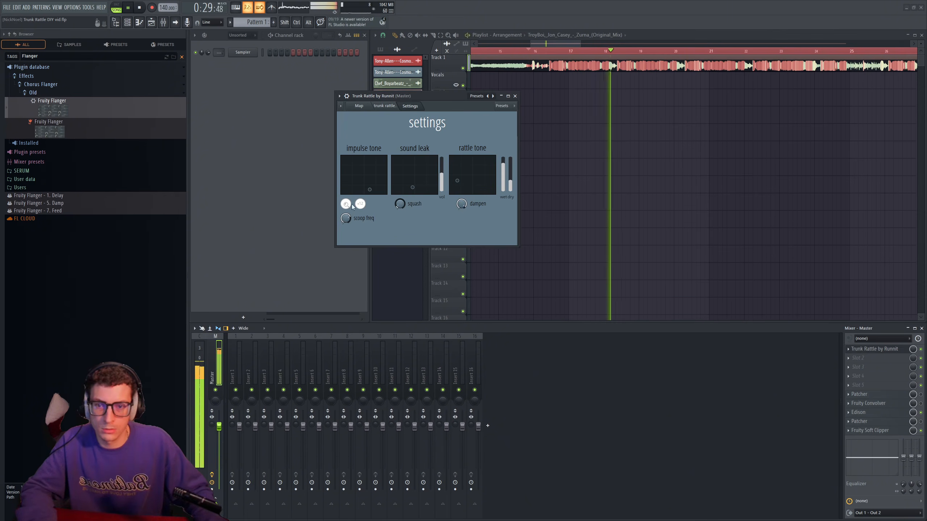
click(363, 206)
key(space)
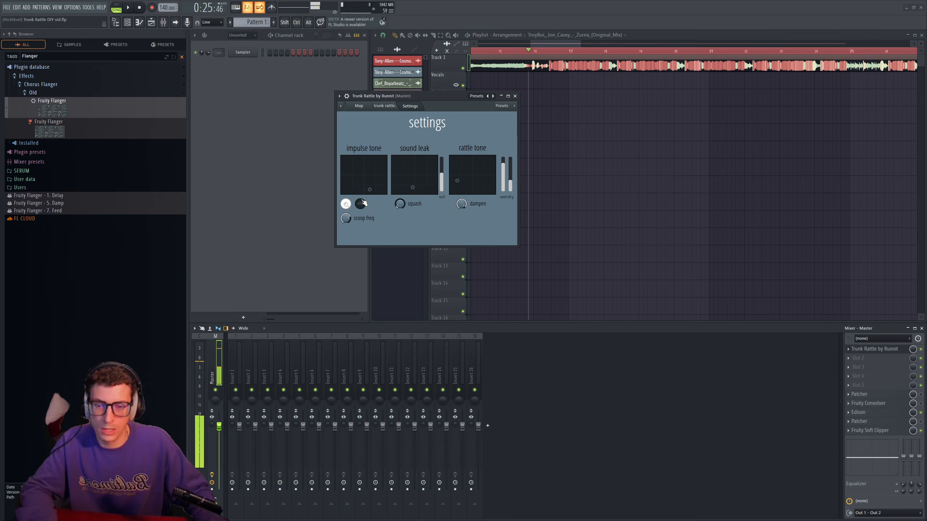
key(space)
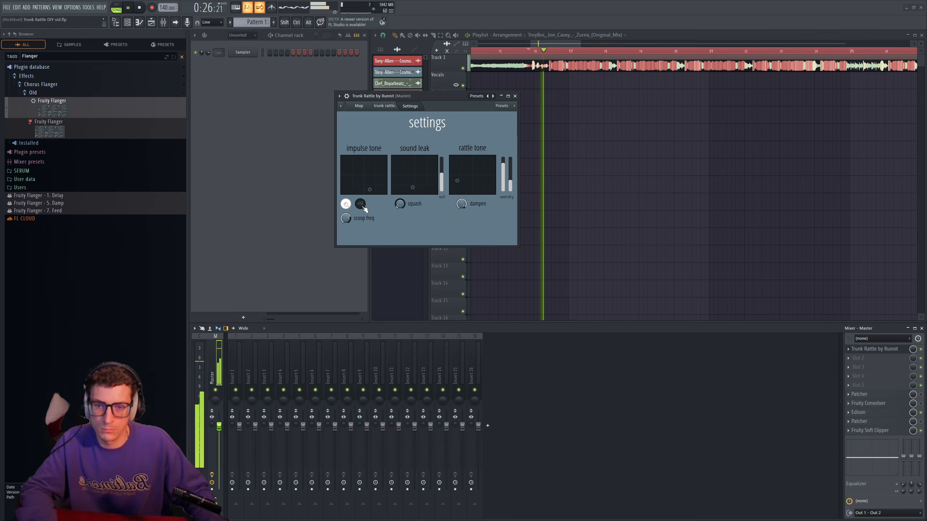
- Audition the impulse tone with its point near the pad's upper edge, and turn the second switch back on with the point lowered again
drag(376, 191, 365, 161)
click(360, 204)
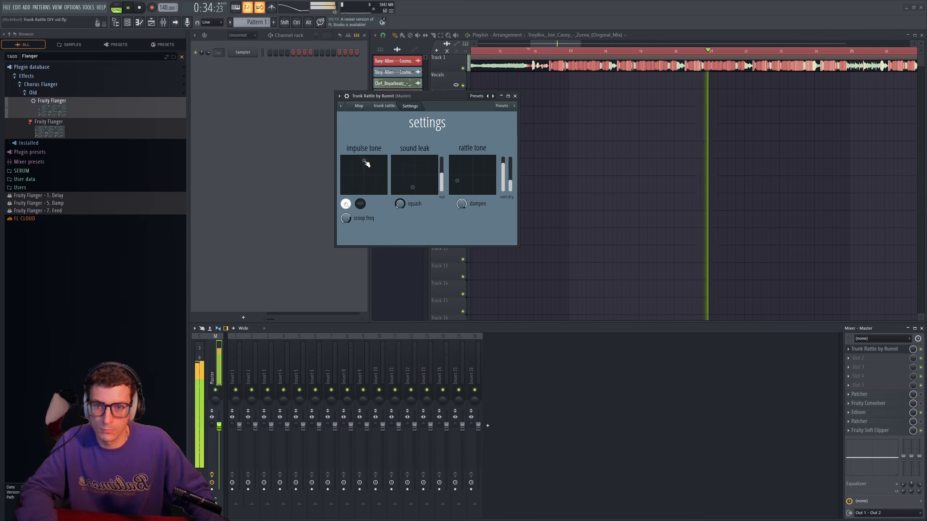
key(space)
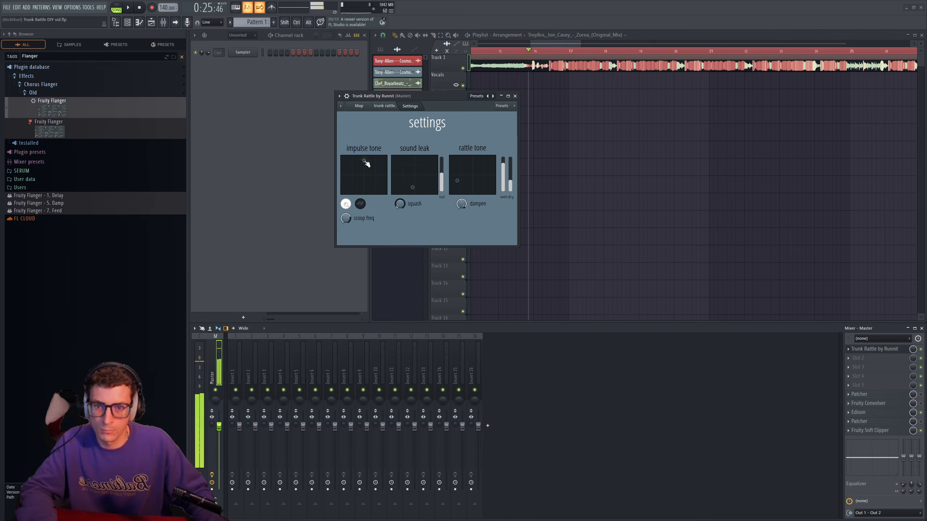
click(360, 204)
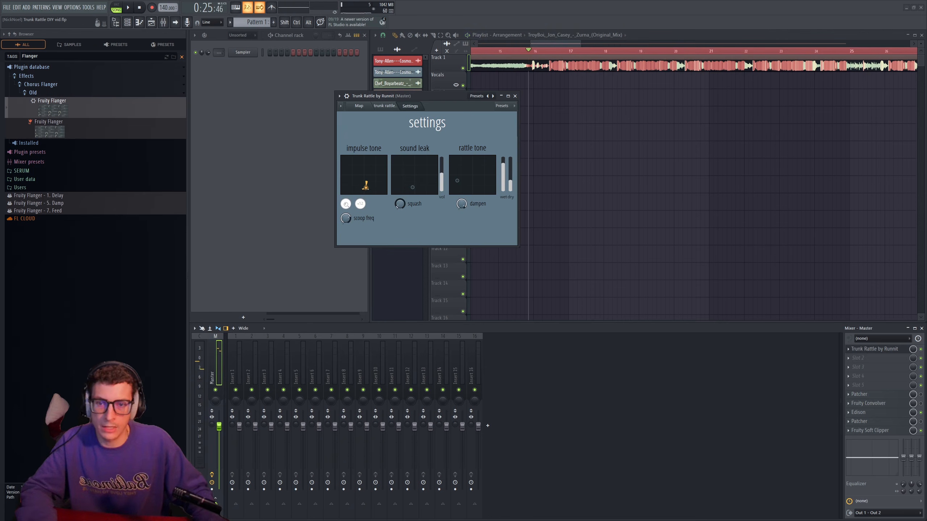
- Reposition the Trunk Rattle window, open the DIY patch to examine its Fruity Parametric EQ 2, and close the patch
drag(410, 97, 392, 92)
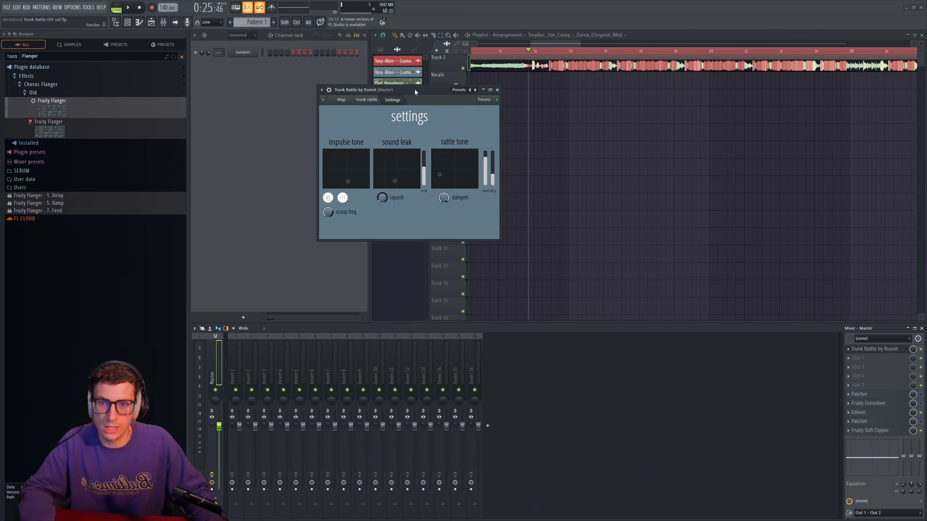
drag(414, 91, 441, 99)
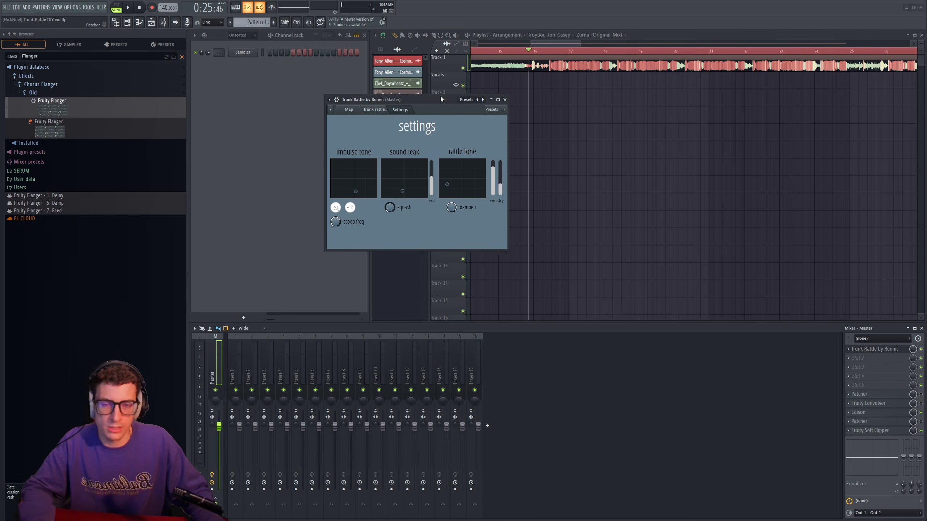
click(895, 397)
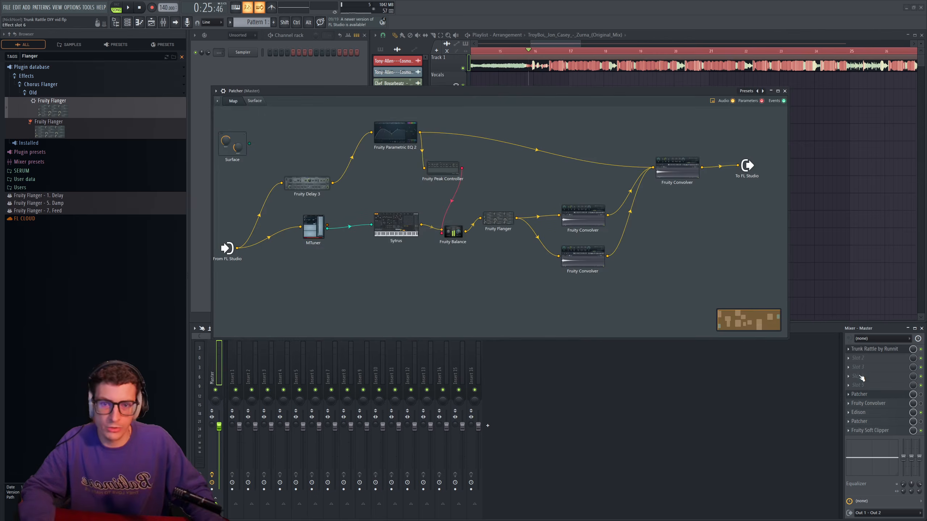
click(399, 133)
drag(330, 270, 349, 270)
click(506, 209)
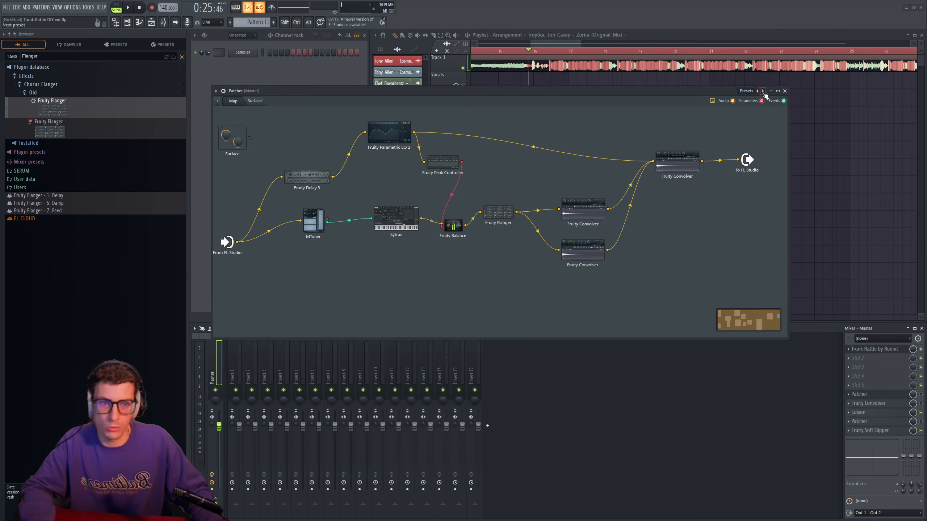
click(785, 90)
- Audition the sound leak tone and squash during playback, leaving the tone point slightly further along the pad's lower part
key(space)
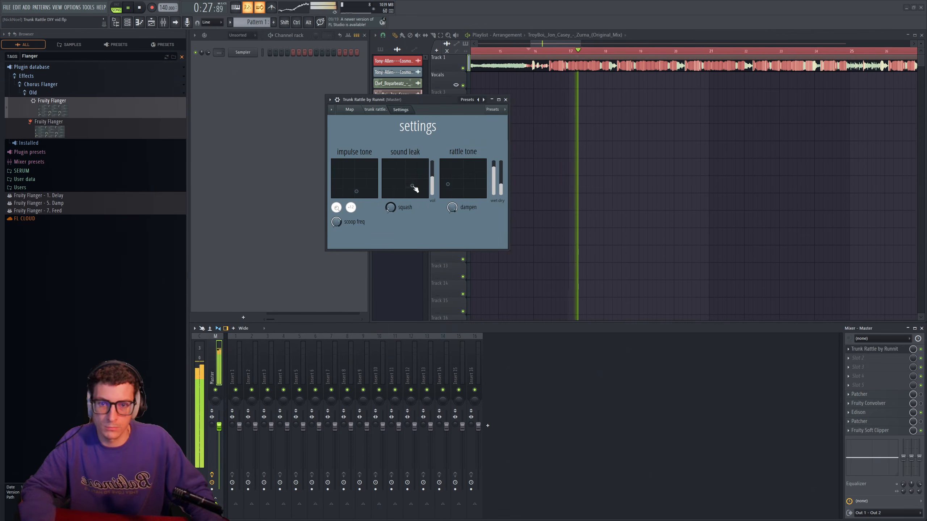
key(space)
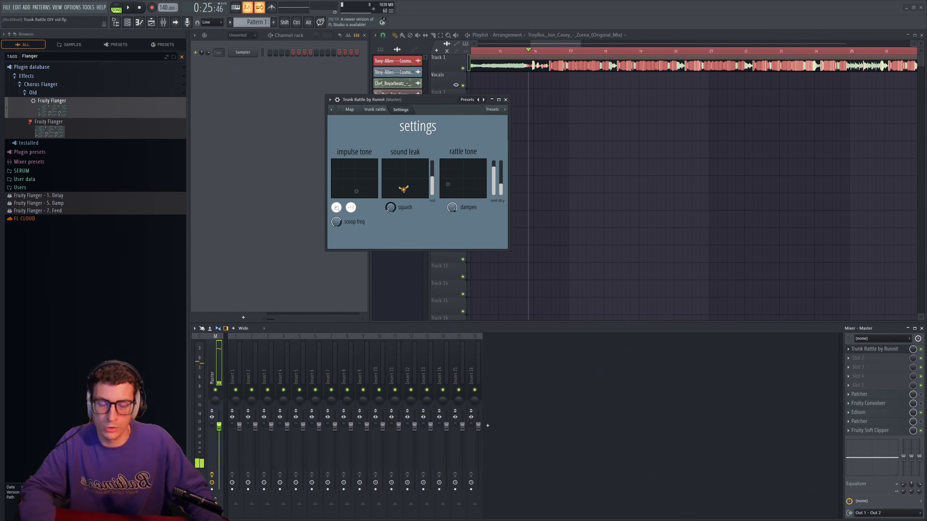
drag(420, 183, 413, 186)
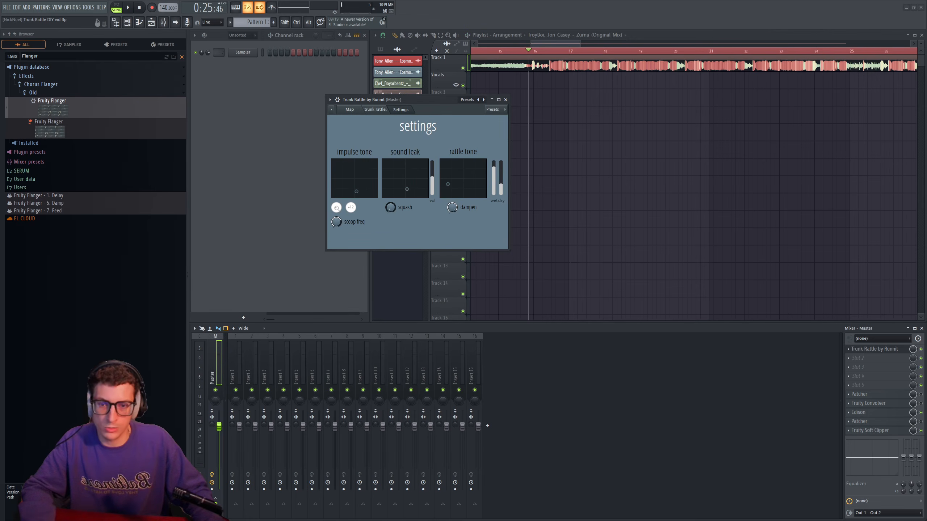
key(space)
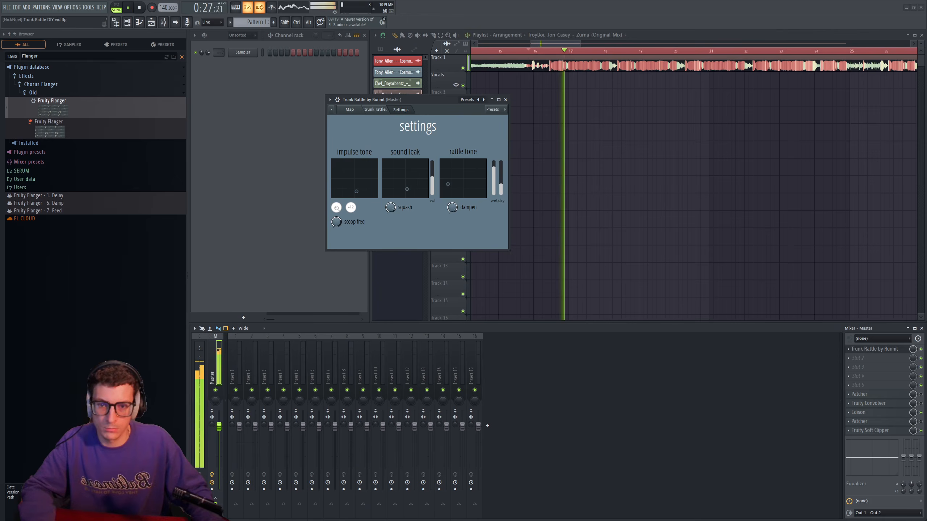
key(space)
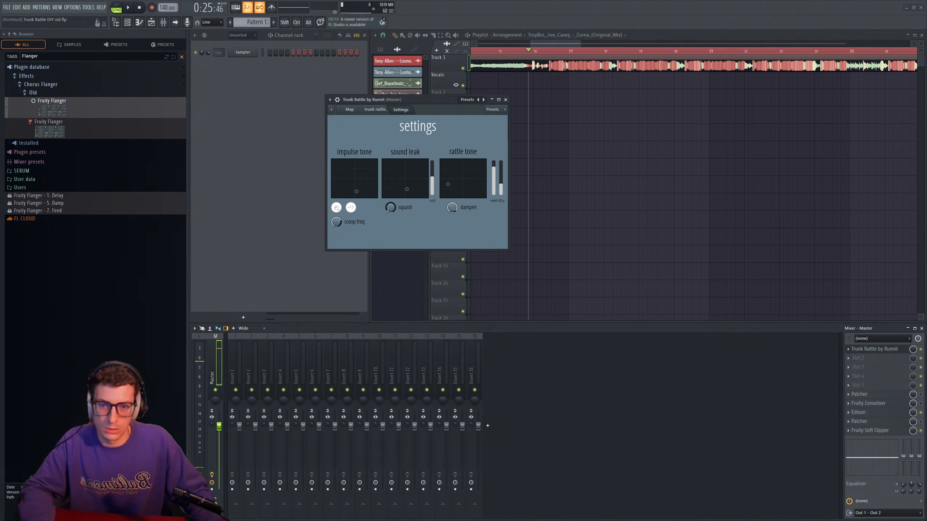
- Open Trunk Rattle's Fruity Flanger module from the map and place it beside the settings surface
drag(427, 100, 371, 102)
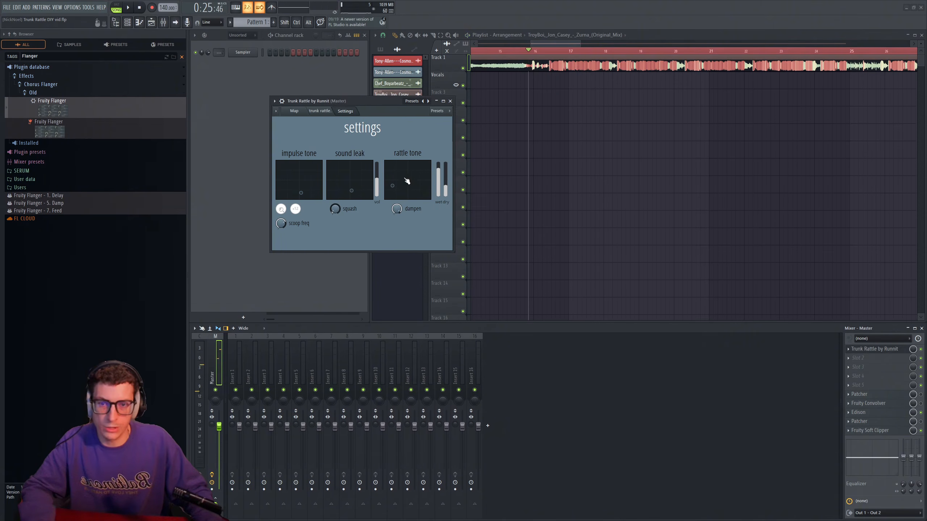
click(294, 111)
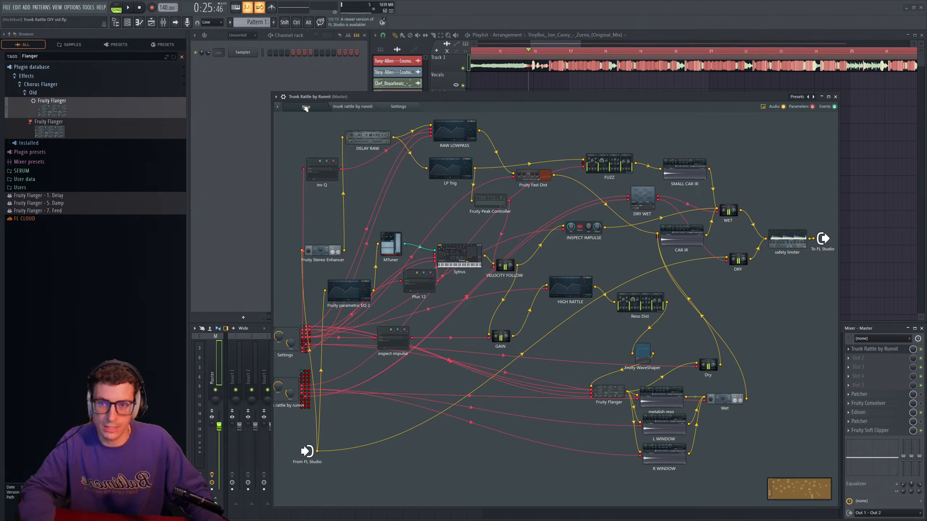
click(612, 392)
click(351, 106)
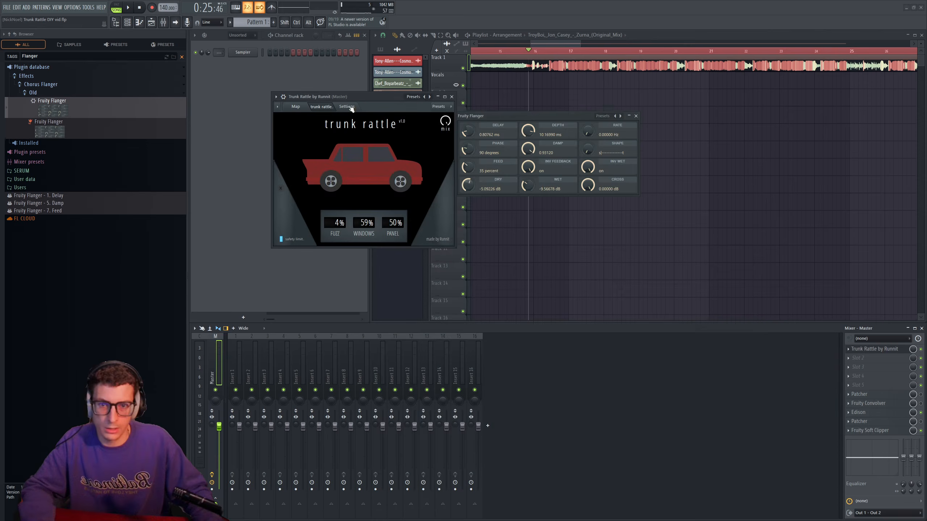
click(346, 106)
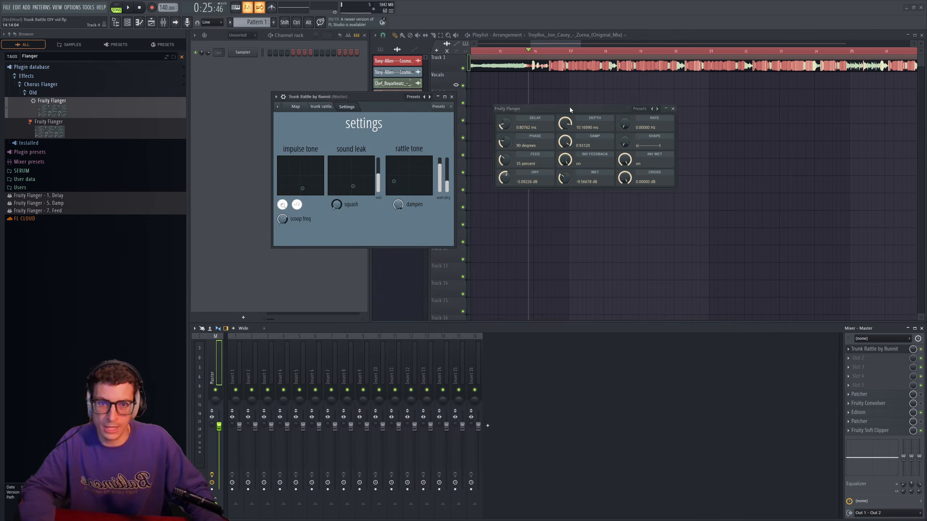
drag(569, 107, 548, 109)
- Move the rattle tone point to give the flanger a delay of about 1.82 ms and 23 percent feed
mouse_move(394, 181)
mouse_down()
mouse_move(394, 169)
mouse_move(398, 185)
mouse_up()
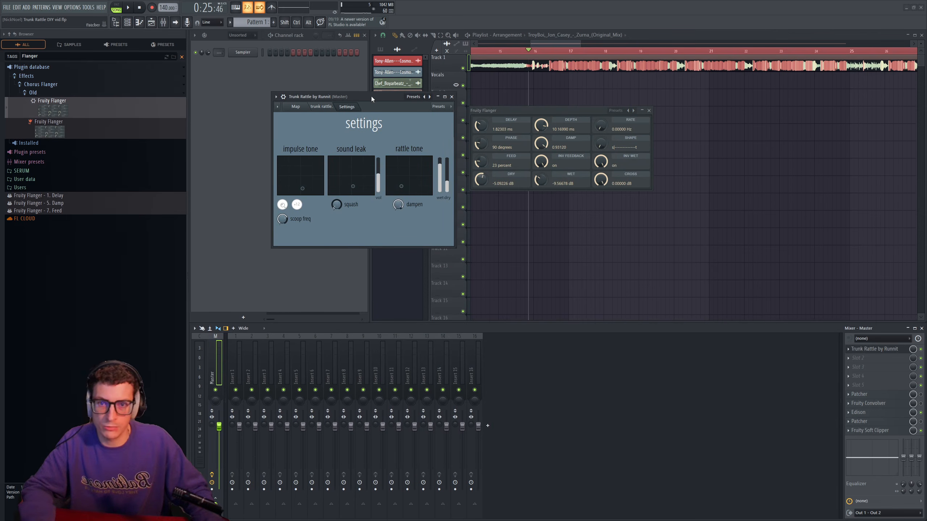
drag(372, 97, 374, 98)
drag(506, 109, 508, 108)
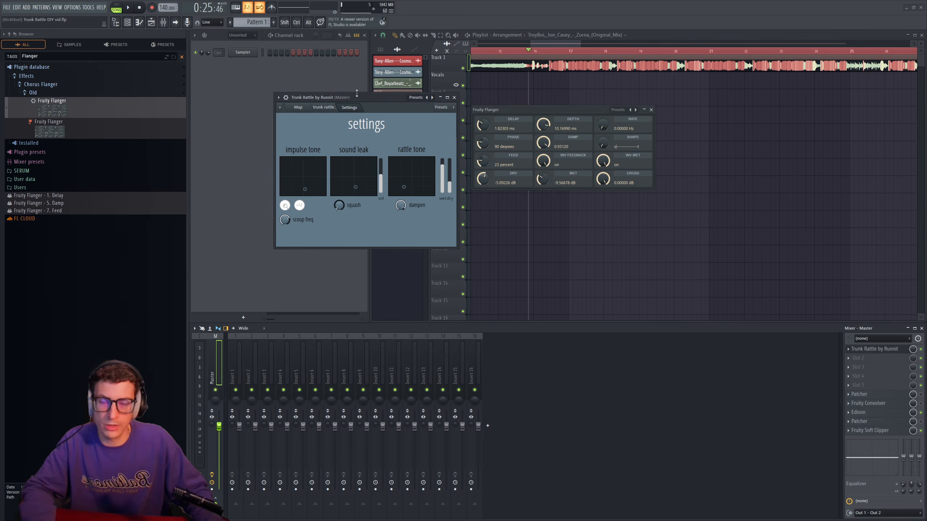
- During playback, raise the rattle tone to about 9.41 ms flanger delay and 71 percent feed, and nudge the sound leak point slightly
key(space)
drag(403, 186, 417, 180)
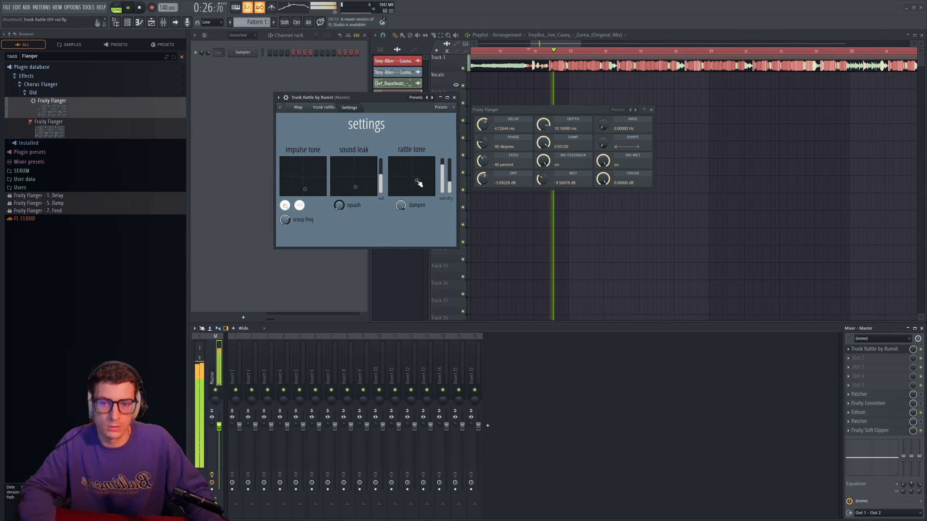
drag(355, 187, 351, 188)
drag(416, 180, 426, 168)
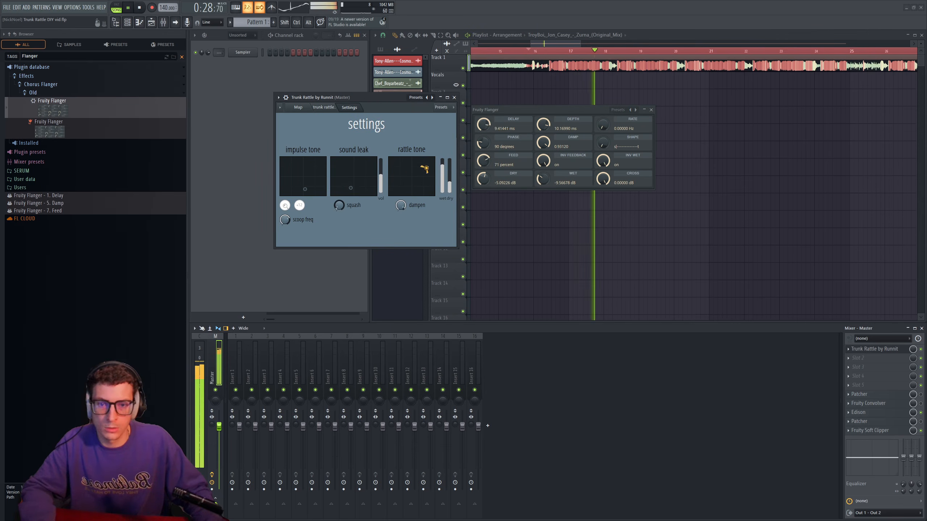
key(space)
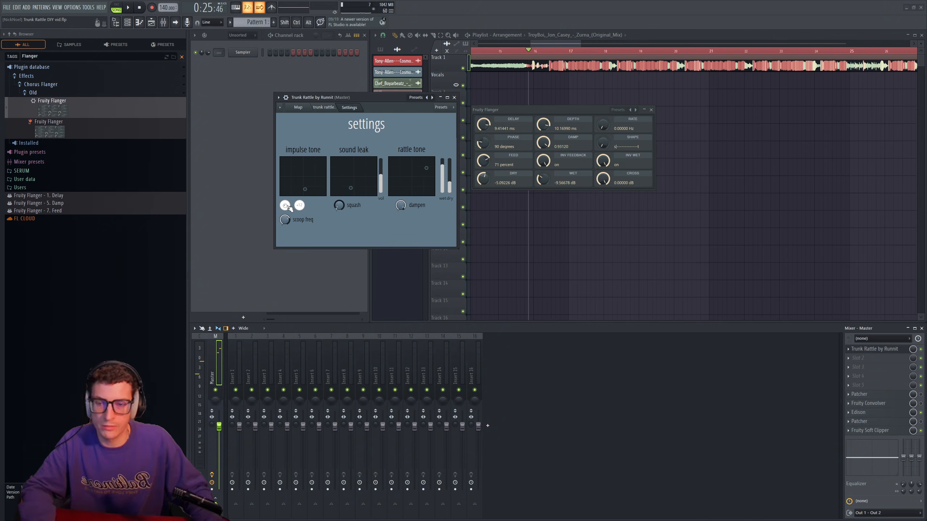
- During playback, move the rattle tone point to give the flanger about 1.46 ms delay and 78 percent feed
key(space)
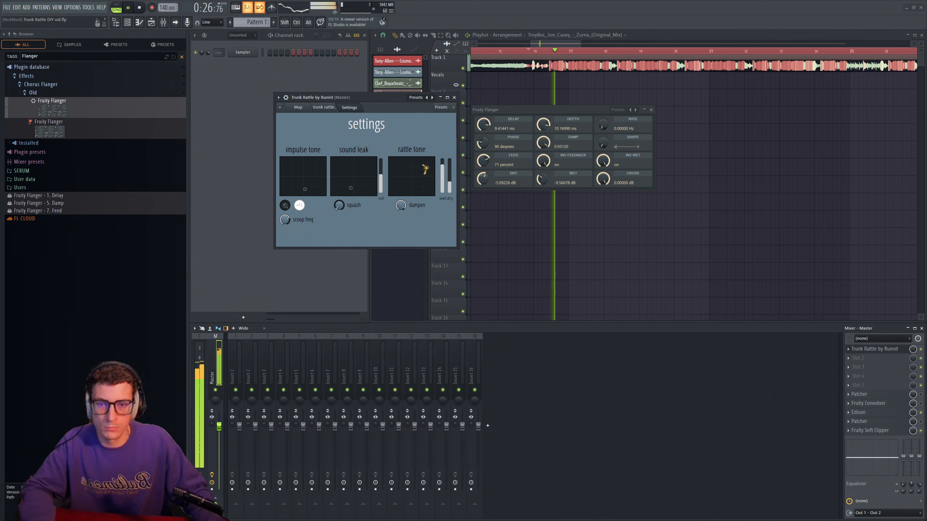
drag(426, 168, 402, 165)
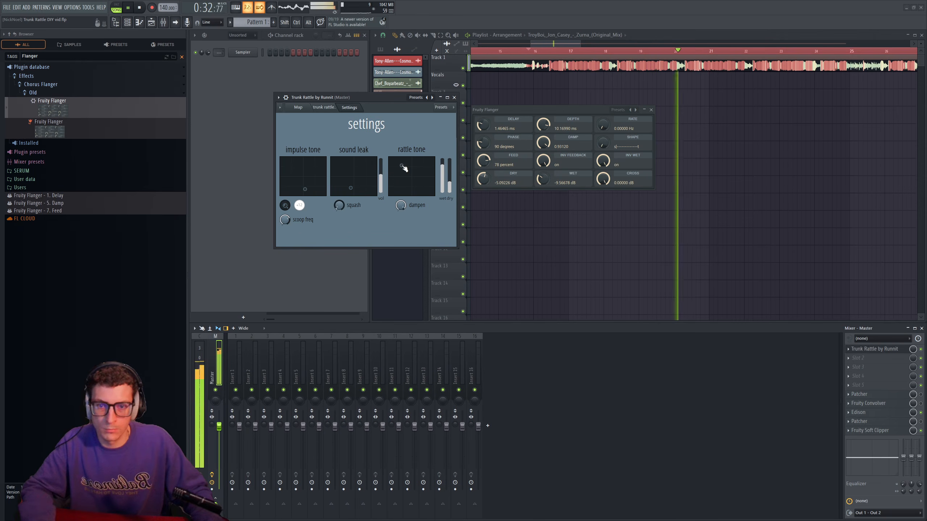
key(space)
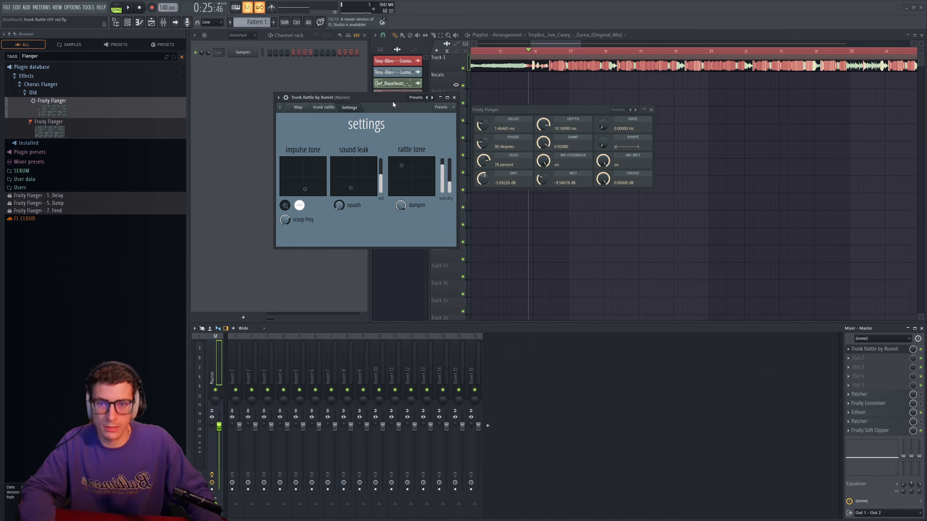
- During playback, lower dampen to about 0.027 flanger damp and move the rattle tone to about 1.28 ms delay and 49 percent feed
key(space)
drag(400, 206, 401, 211)
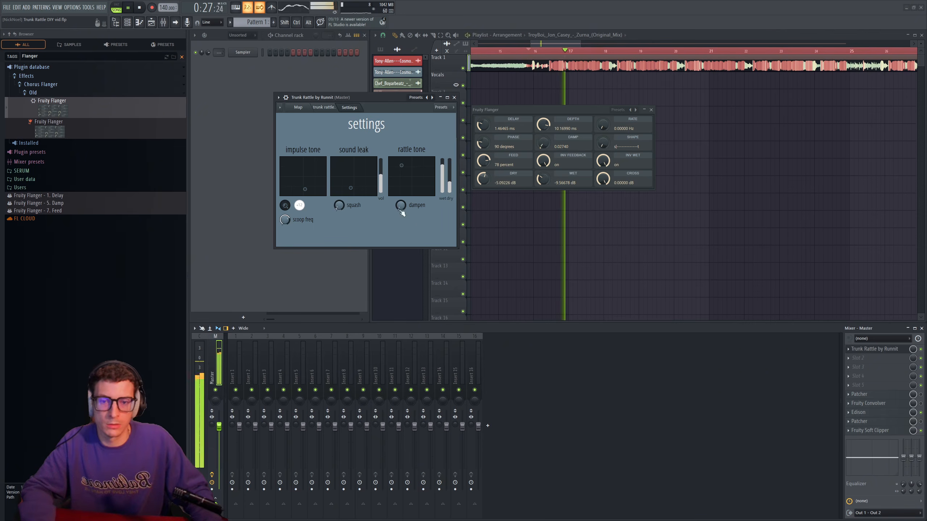
mouse_move(401, 166)
mouse_down()
mouse_move(403, 188)
mouse_move(399, 171)
mouse_move(402, 180)
mouse_up()
key(space)
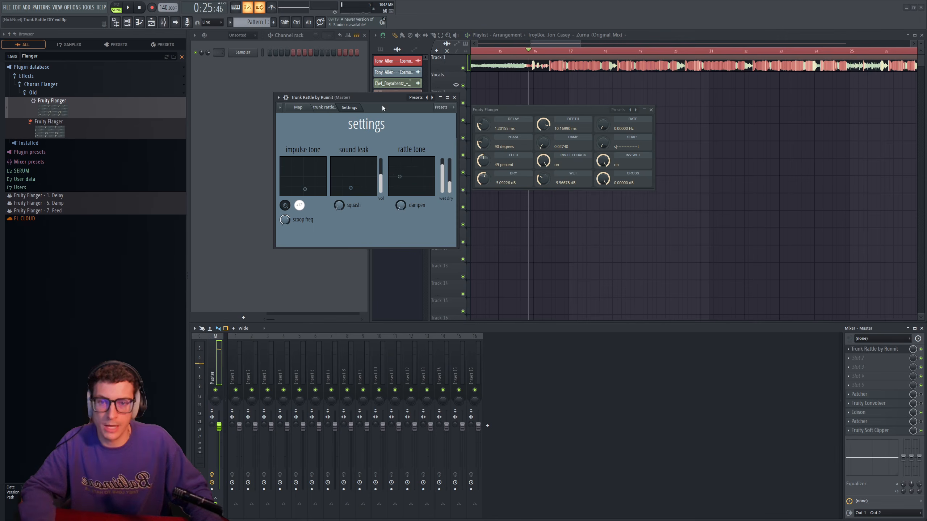
- Shift the Trunk Rattle window slightly and audition a higher dampen setting with a slightly lower rattle tone point during playback
drag(383, 108, 376, 106)
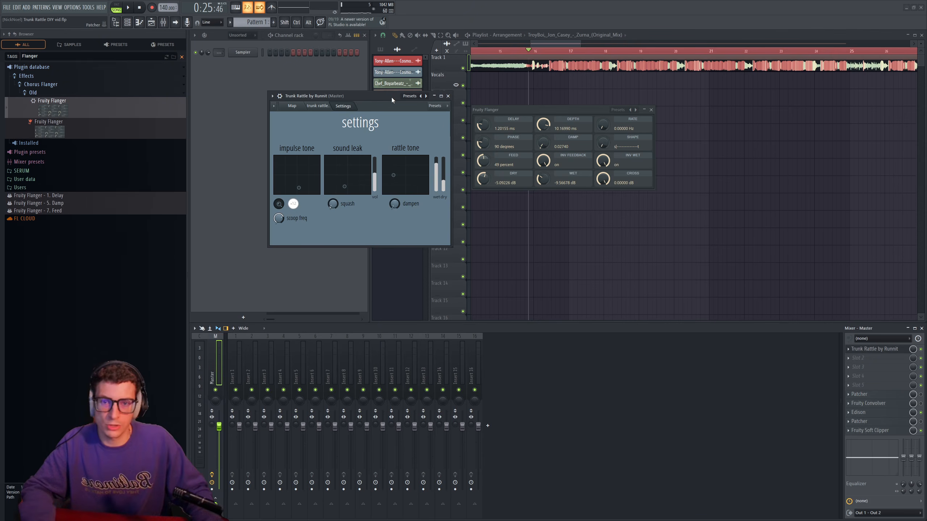
drag(391, 97, 385, 93)
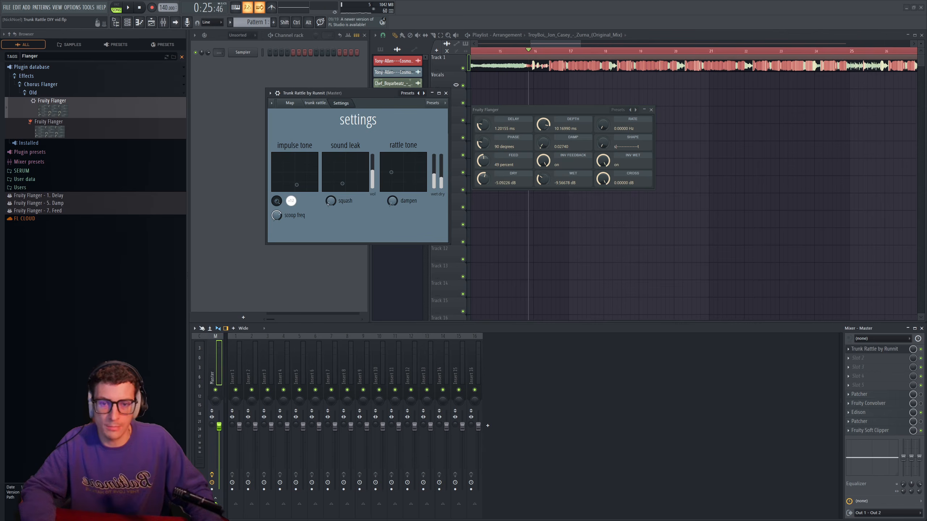
key(space)
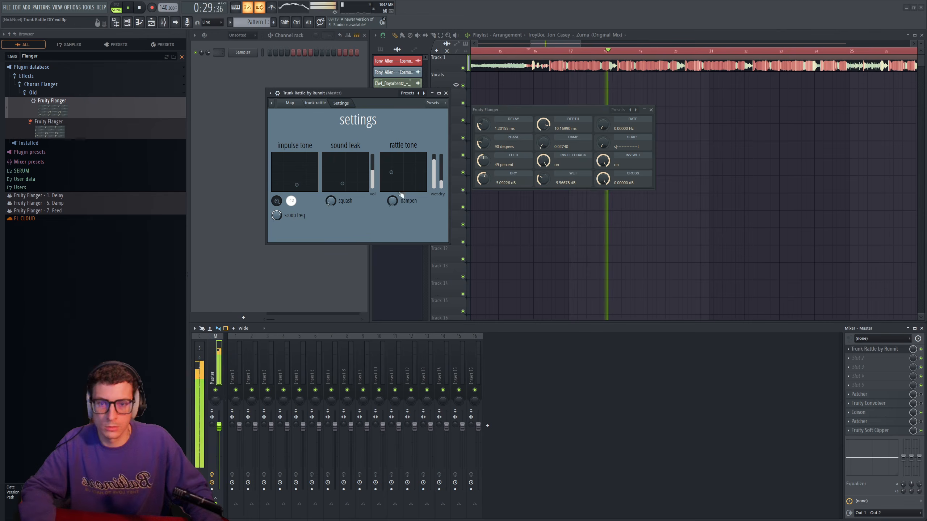
drag(392, 203, 391, 178)
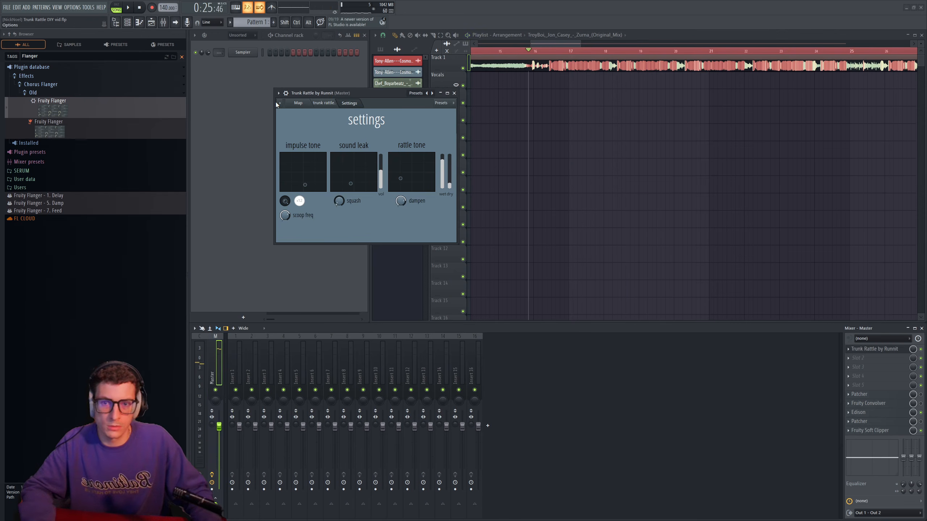
- Return to Trunk Rattle's main surface with the car graphic and move its window over the edge of the playlist
click(298, 102)
click(340, 104)
drag(337, 92, 410, 88)
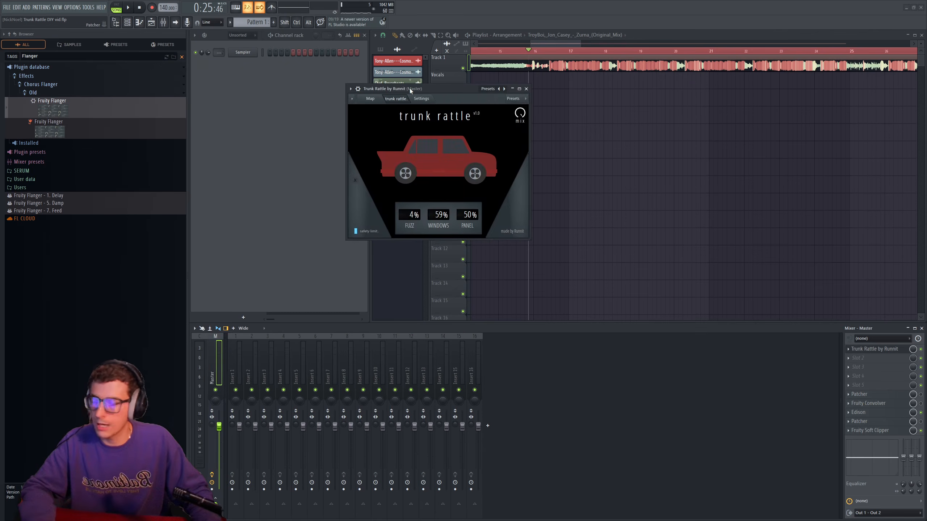